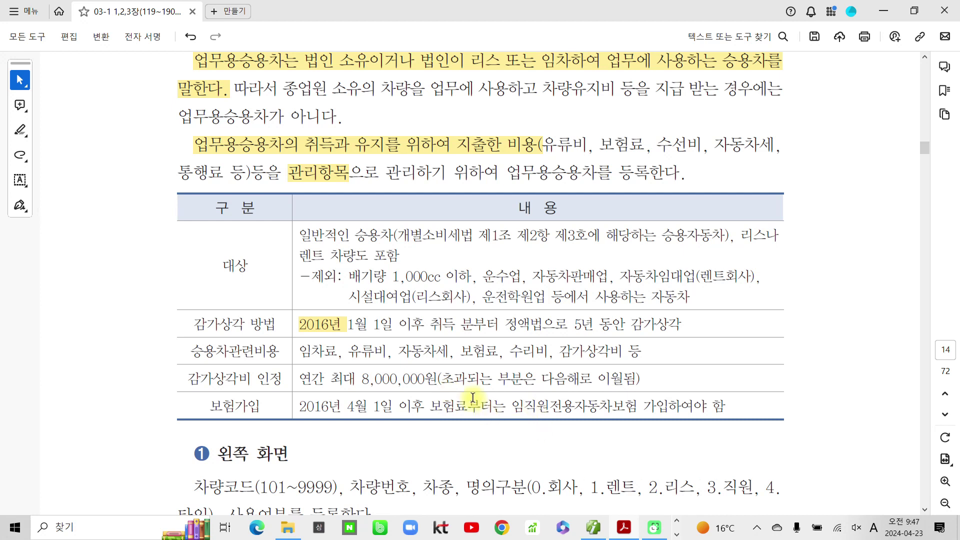
Step: In the table's 대상 row, highlight the label 대상 and the phrases 일반적인 승용차 and 개별소비세법
double_click(234, 265)
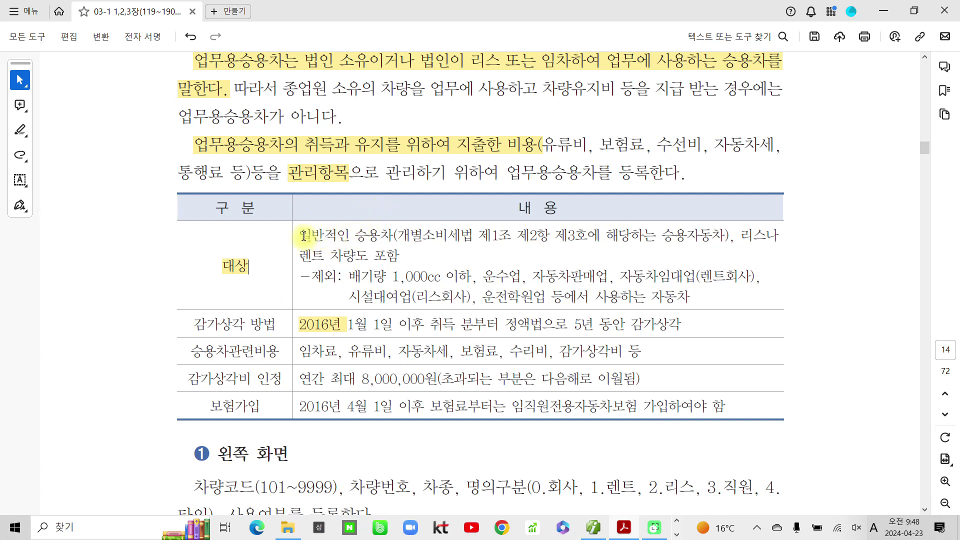
left_click_drag(304, 234, 394, 236)
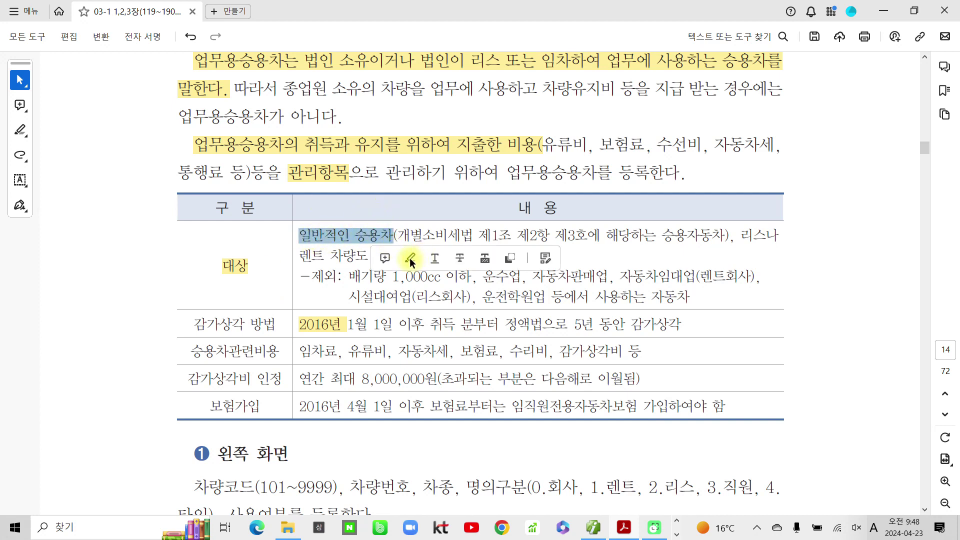
left_click(409, 258)
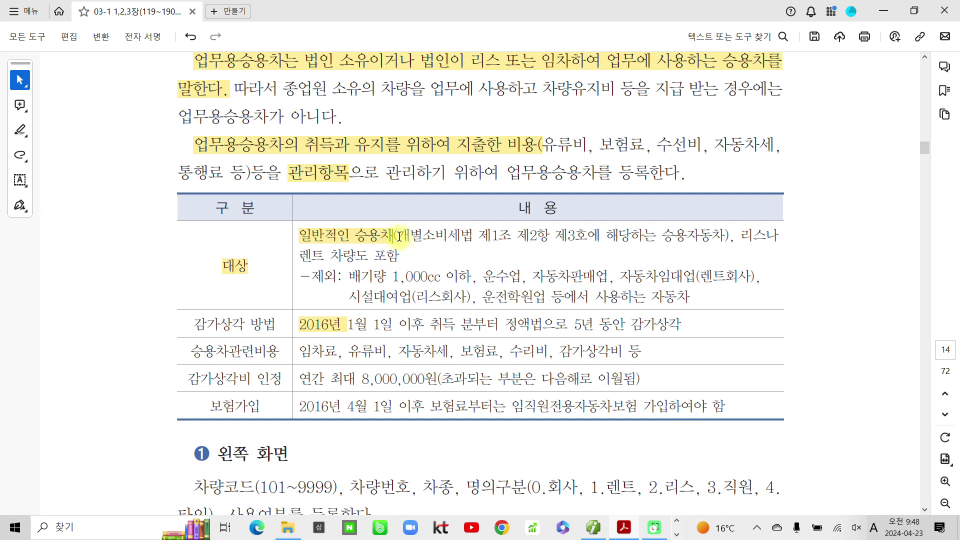
left_click_drag(399, 236, 671, 239)
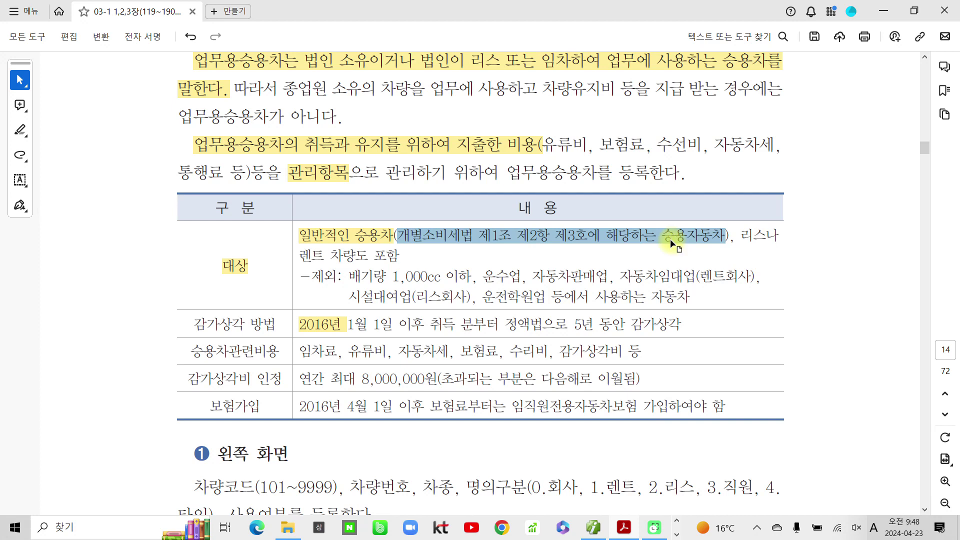
left_click(616, 235)
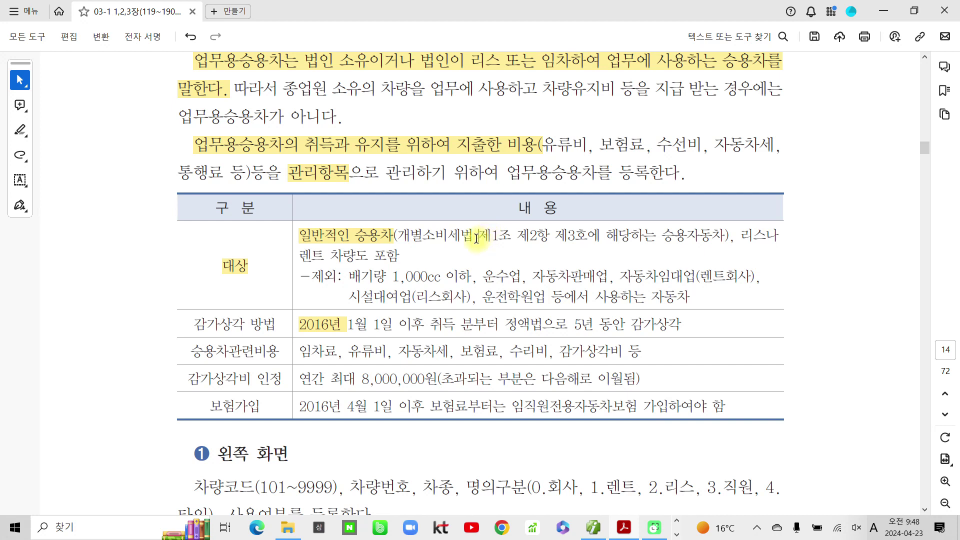
left_click_drag(475, 237, 399, 237)
left_click(445, 256)
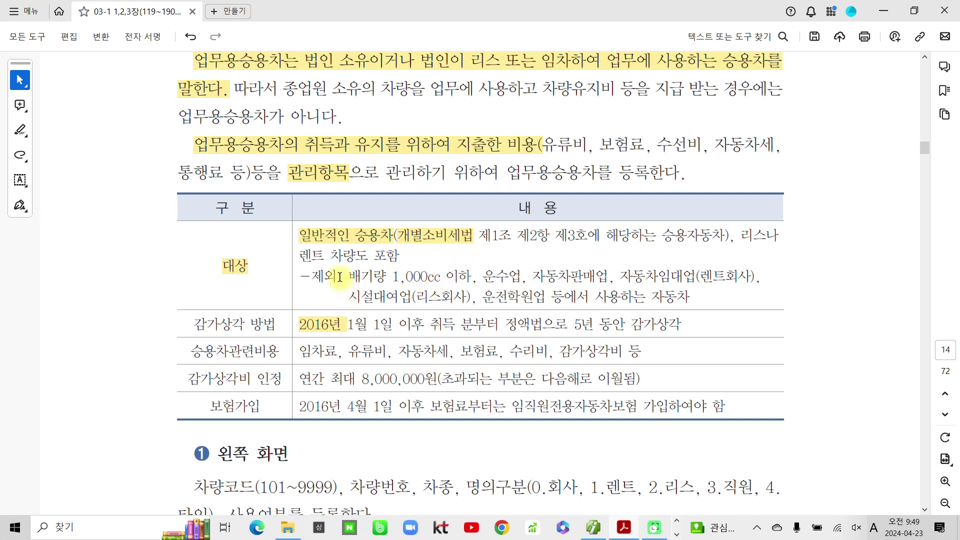
Step: Examine the excluded vehicles listed in the 대상 row, from 배기량 1,000cc 이하 through 운전학원업
left_click_drag(345, 277, 452, 273)
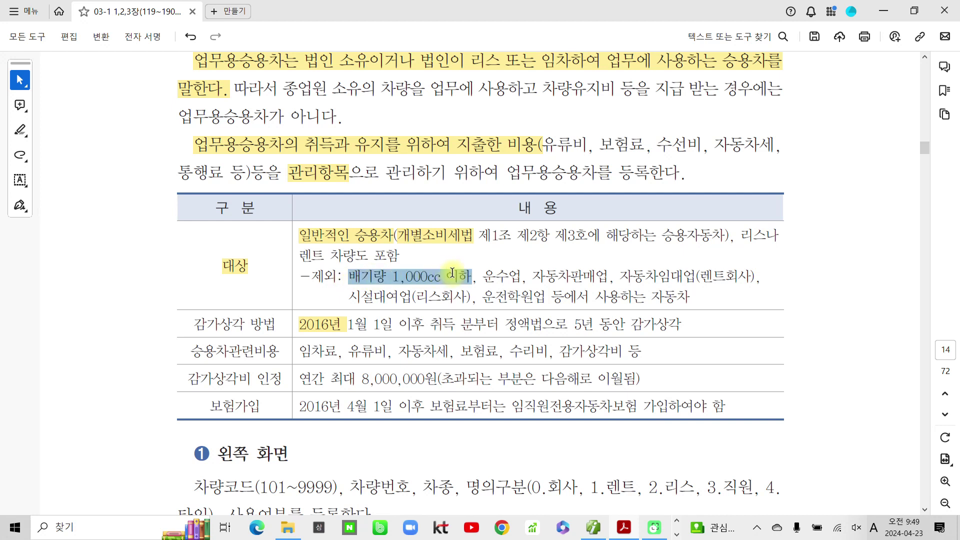
left_click(500, 275)
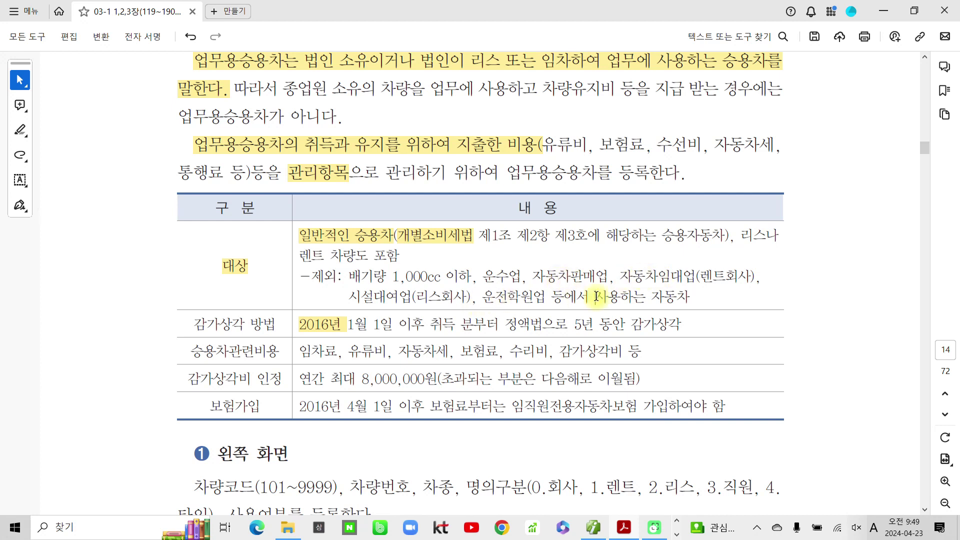
left_click(518, 299)
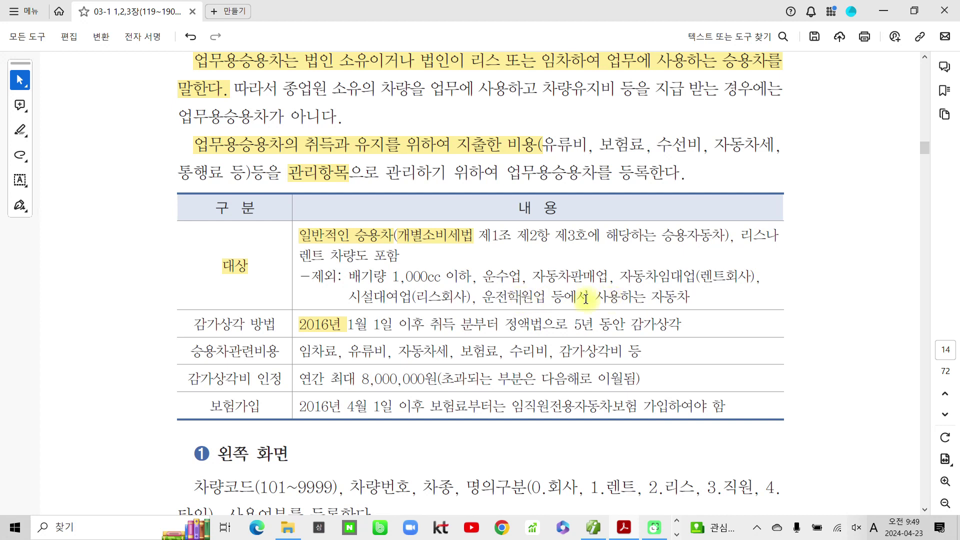
left_click(550, 298)
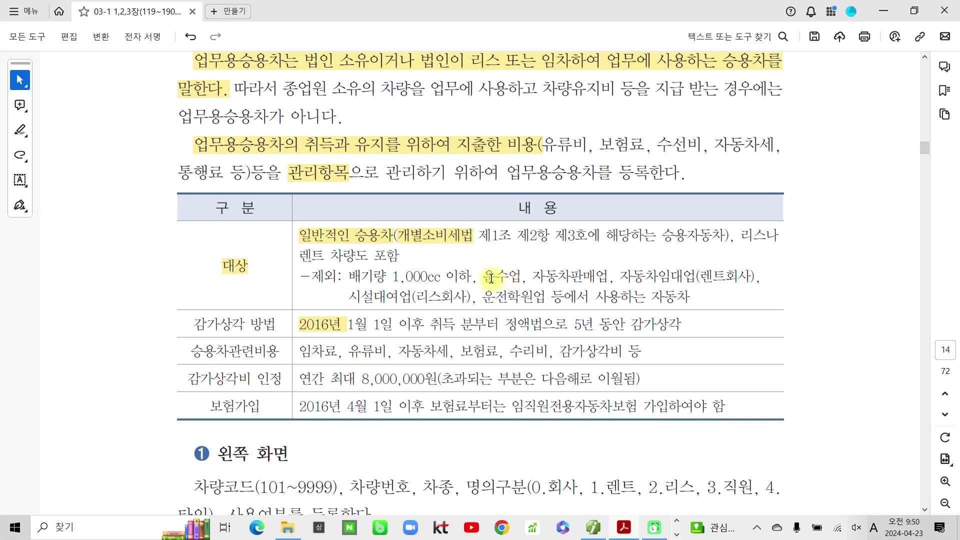
left_click_drag(349, 277, 650, 297)
left_click(579, 278)
left_click_drag(484, 277, 696, 278)
left_click(620, 284)
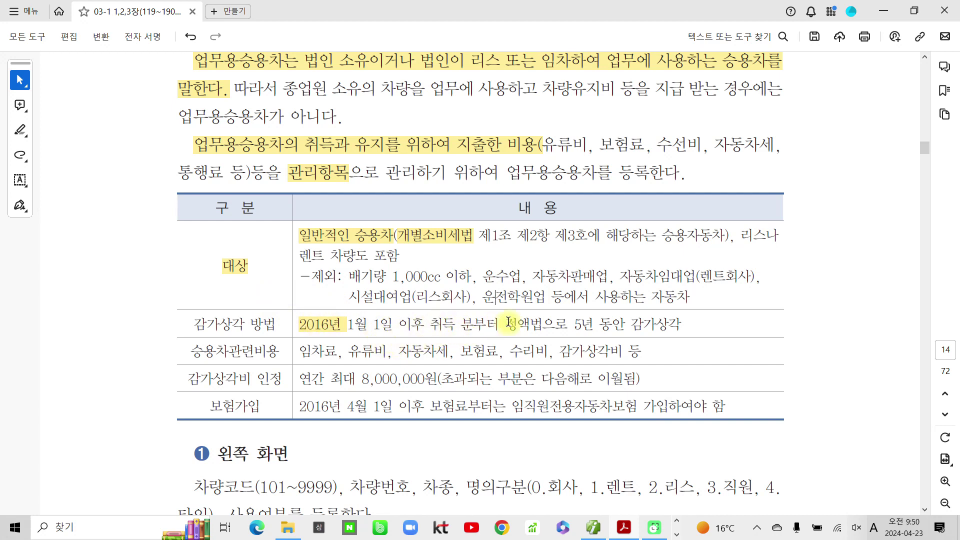
Step: Highlight 정액법 and 5년 동안 감가상각 in the 감가상각 방법 row
left_click_drag(505, 323, 681, 327)
left_click(580, 350)
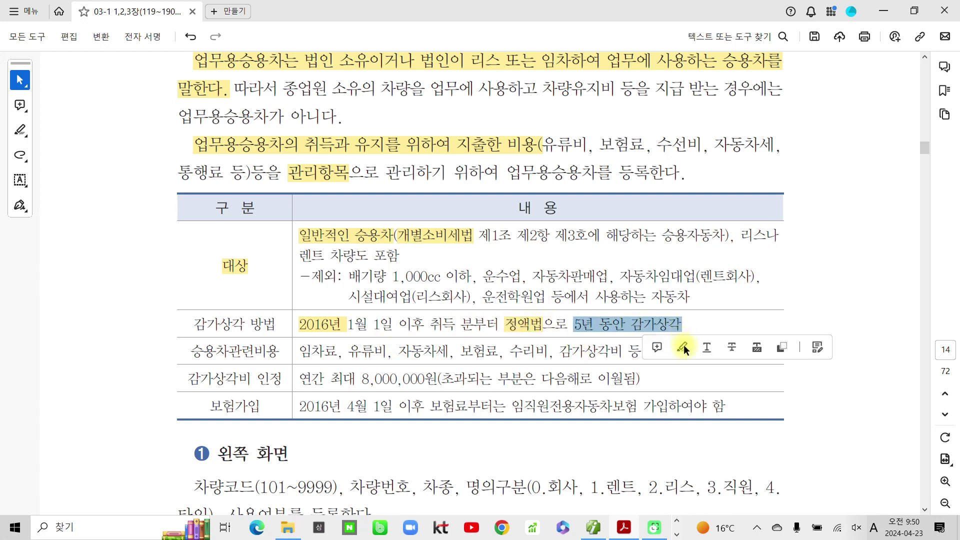
left_click(683, 347)
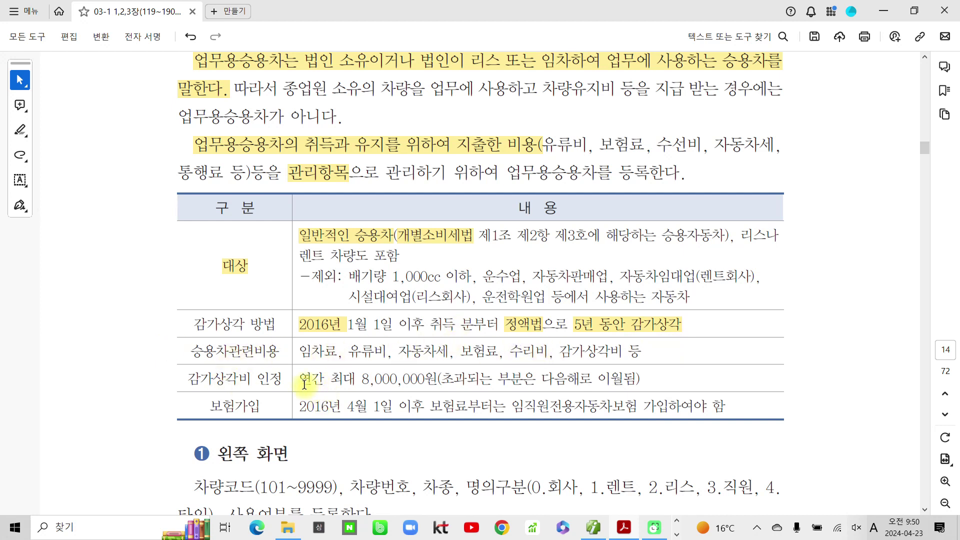
Step: Review the 연간 최대 8,000,000원 limit in the 감가상각비 인정 row and highlight 임직원전용자동차보험 가입하여야 in the 보험가입 row
left_click_drag(303, 383, 401, 383)
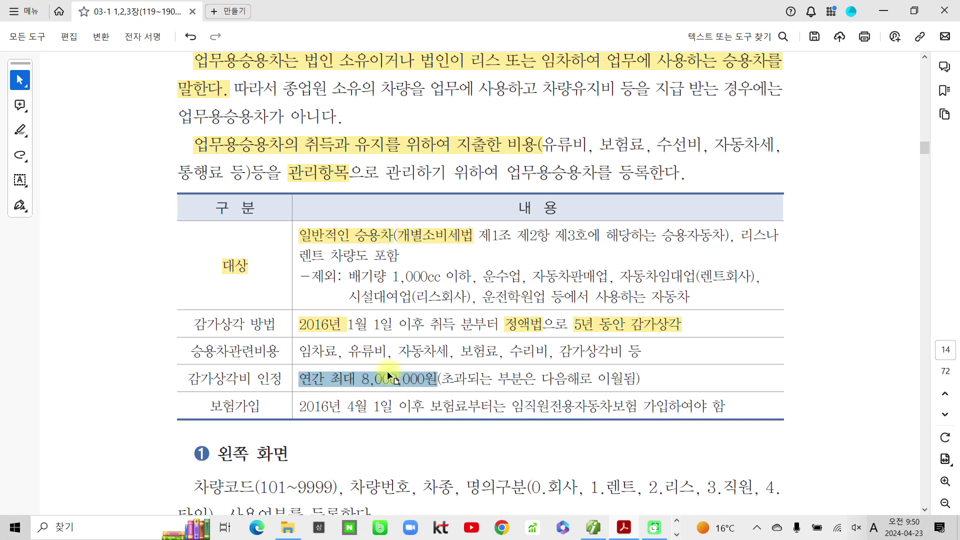
left_click(398, 381)
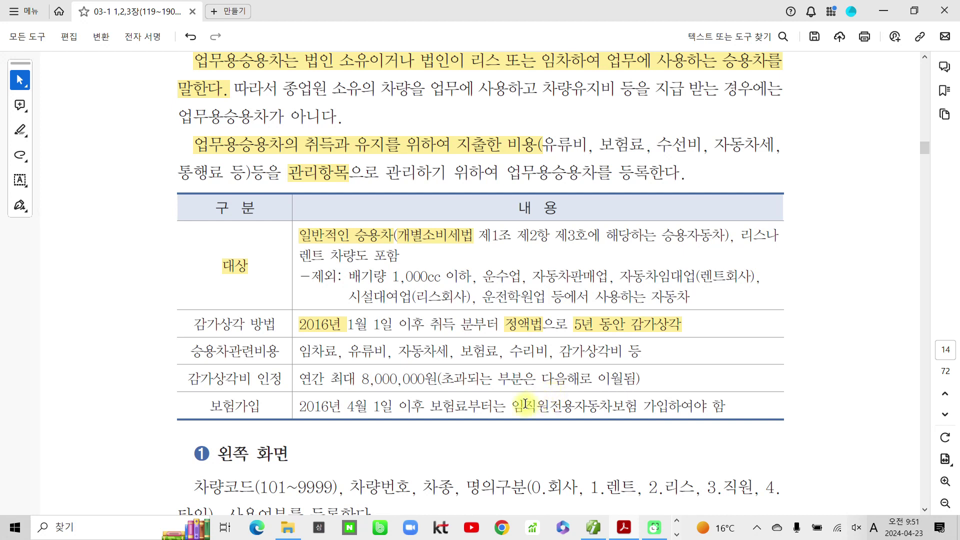
left_click_drag(510, 409, 659, 408)
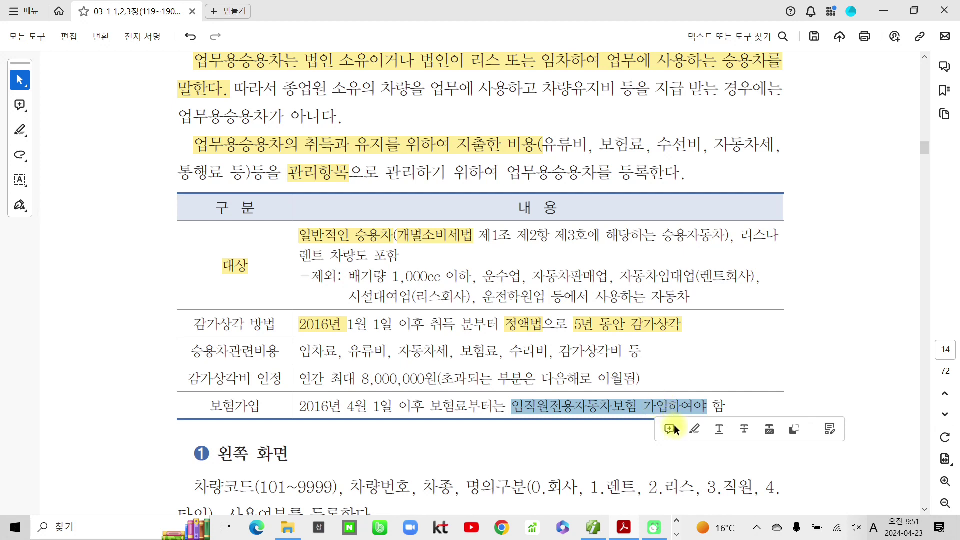
left_click(688, 428)
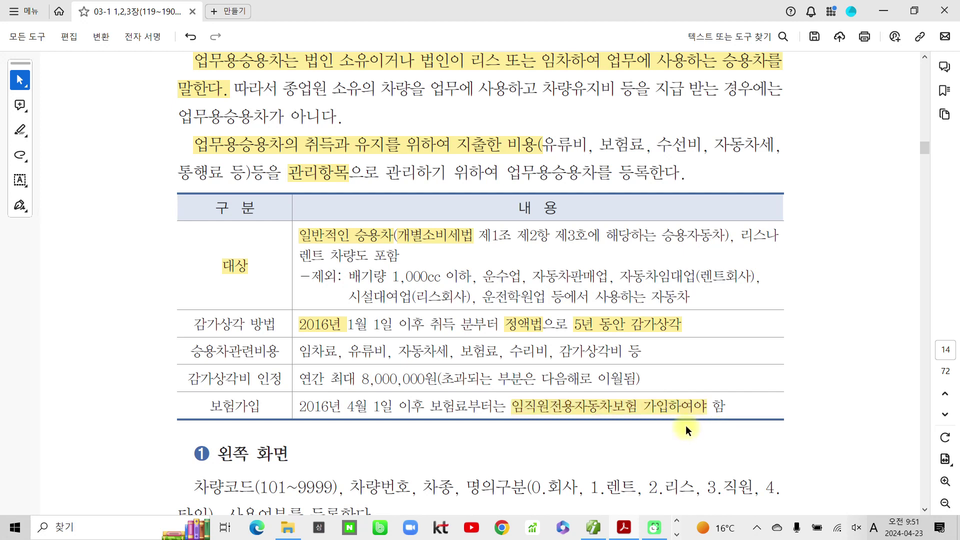
left_click(717, 405)
Step: Look through the 왼쪽 화면, 기본사항 and related input menu notes, up to the 수행과제 업무용승용차등록 exercise on page 15
scroll(281, 380, "down", 3)
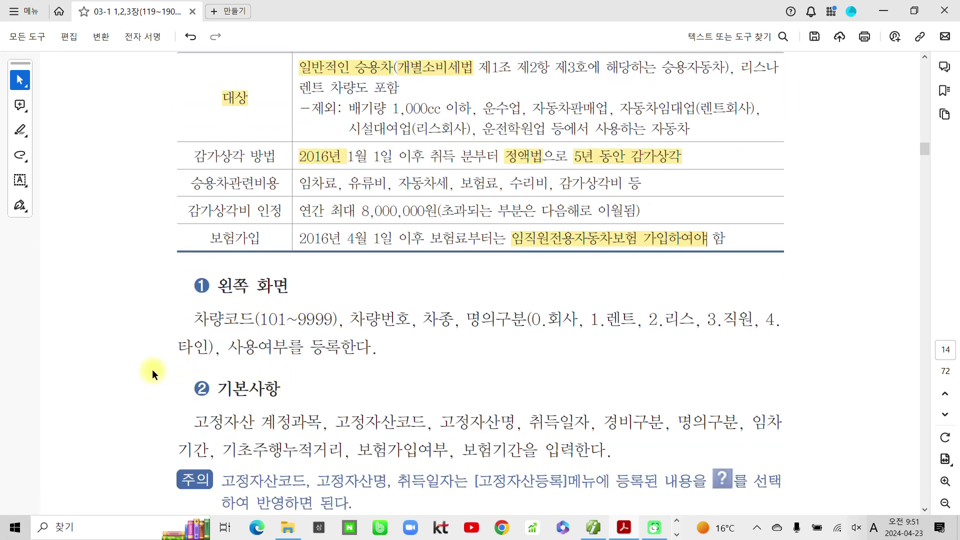
scroll(152, 369, "up", 3)
scroll(158, 379, "up", 1)
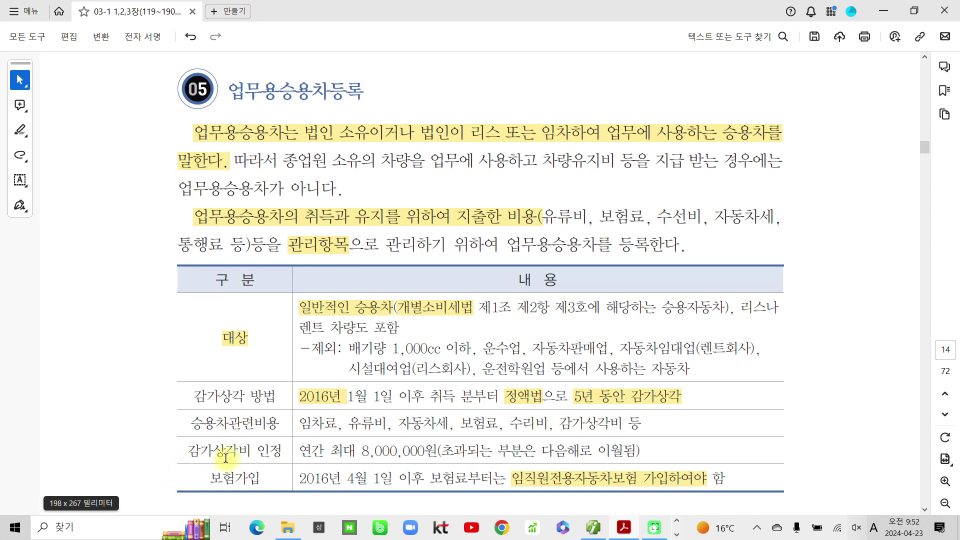
scroll(225, 458, "down", 8)
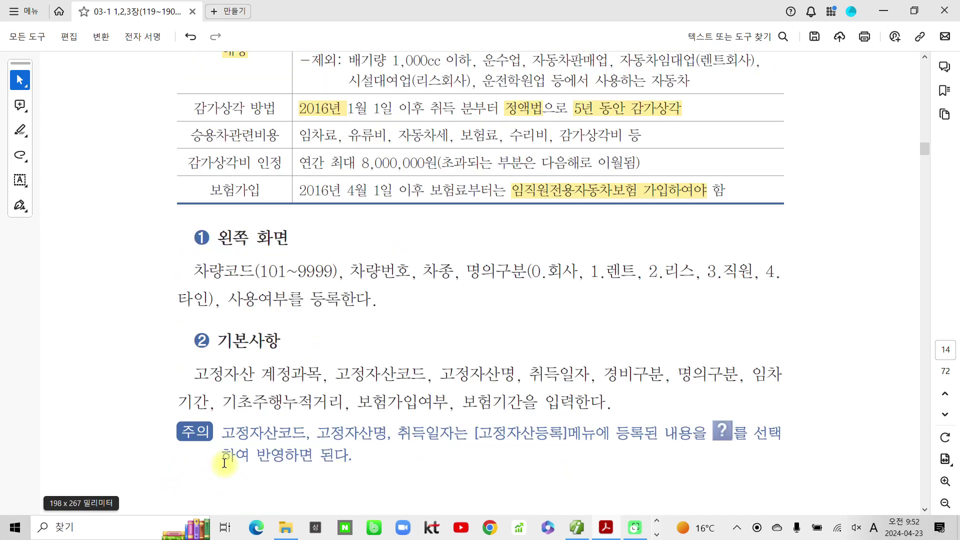
scroll(225, 459, "down", 14)
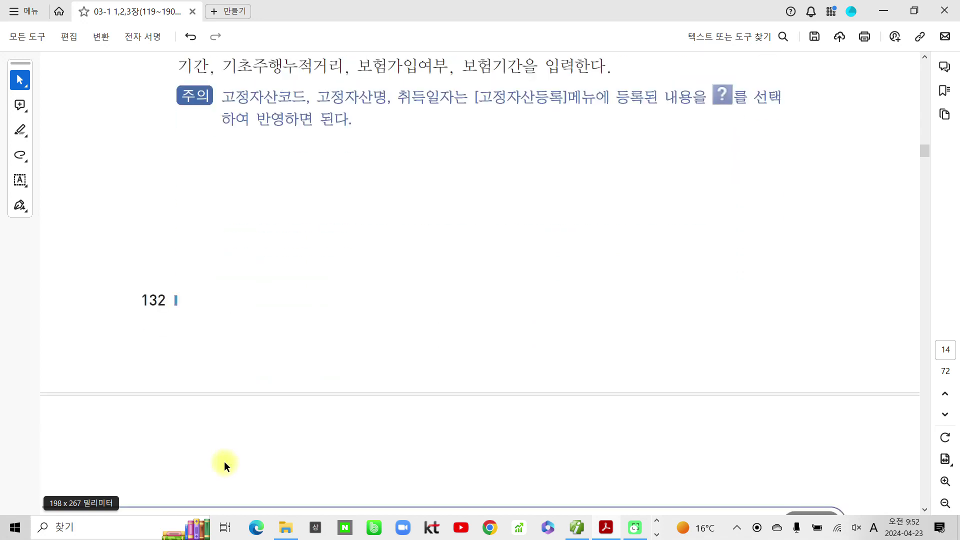
scroll(224, 461, "down", 5)
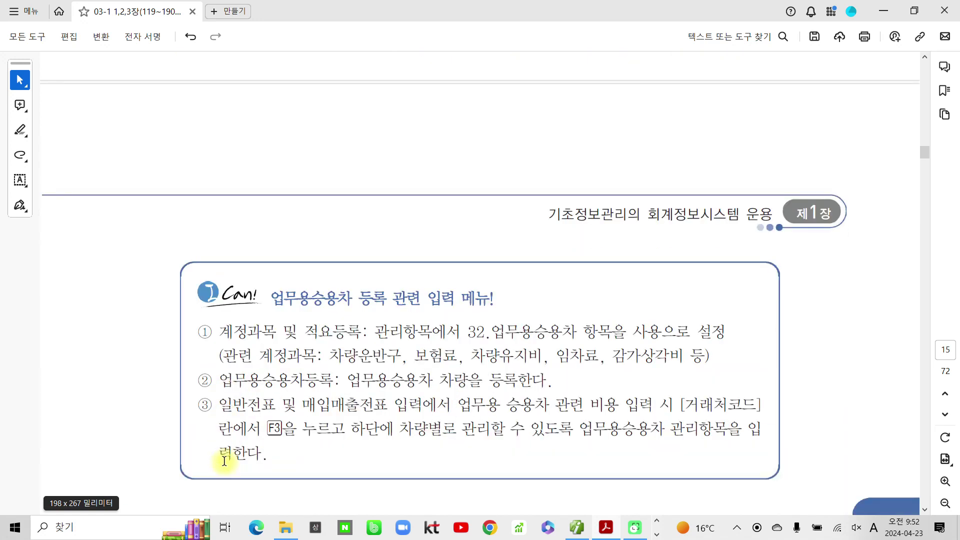
scroll(224, 461, "down", 7)
scroll(224, 461, "down", 3)
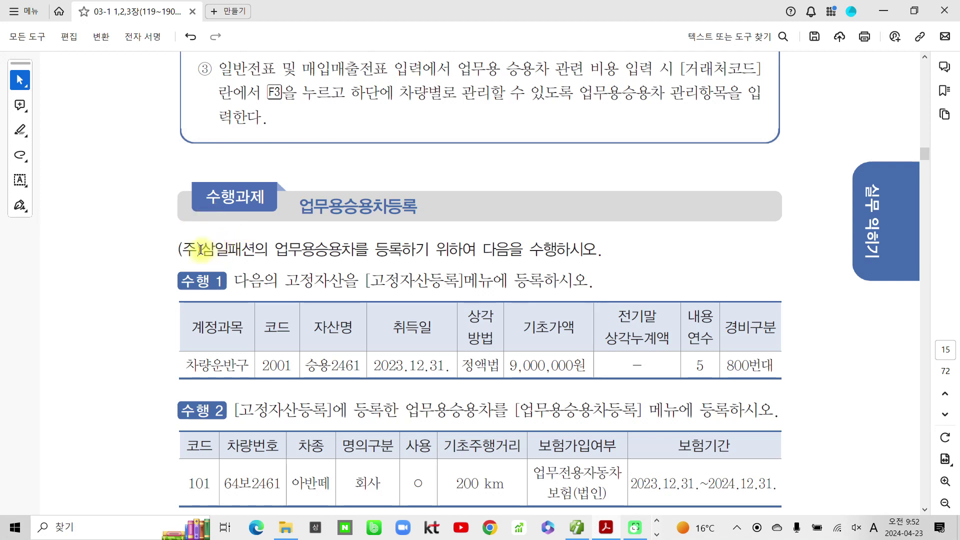
Step: Highlight 다음을 수행하시오 in the exercise introduction and 고정자산을 in the 수행 1 instruction
left_click_drag(200, 249, 352, 248)
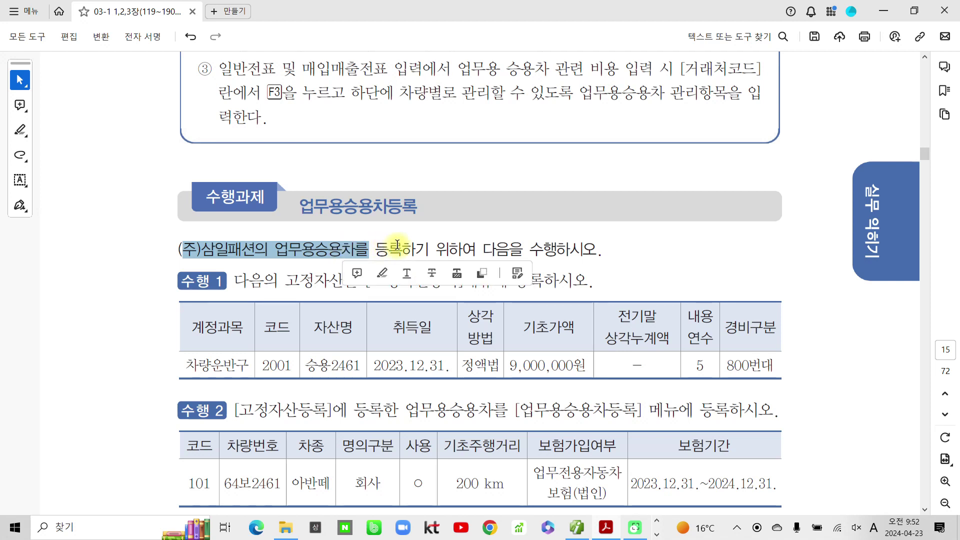
left_click(485, 248)
left_click_drag(485, 249, 597, 249)
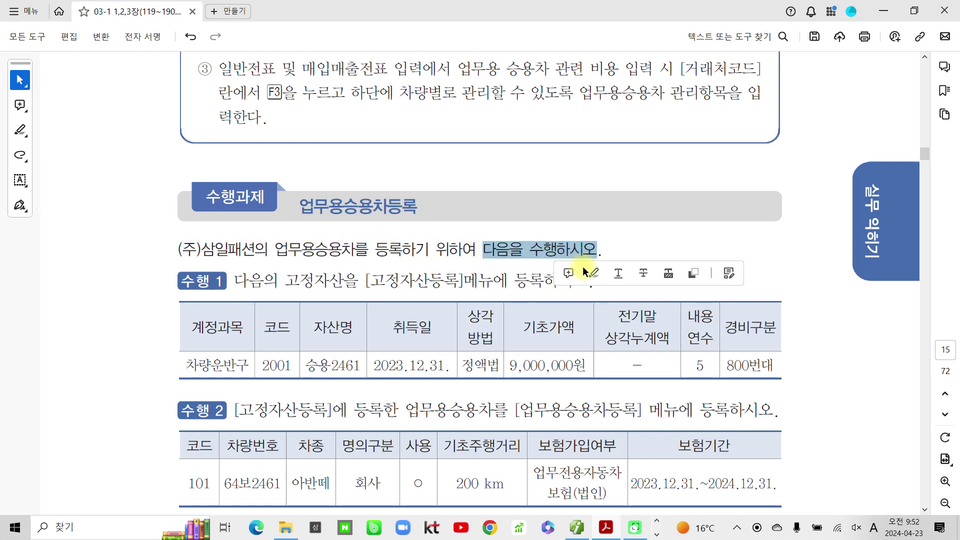
left_click(592, 275)
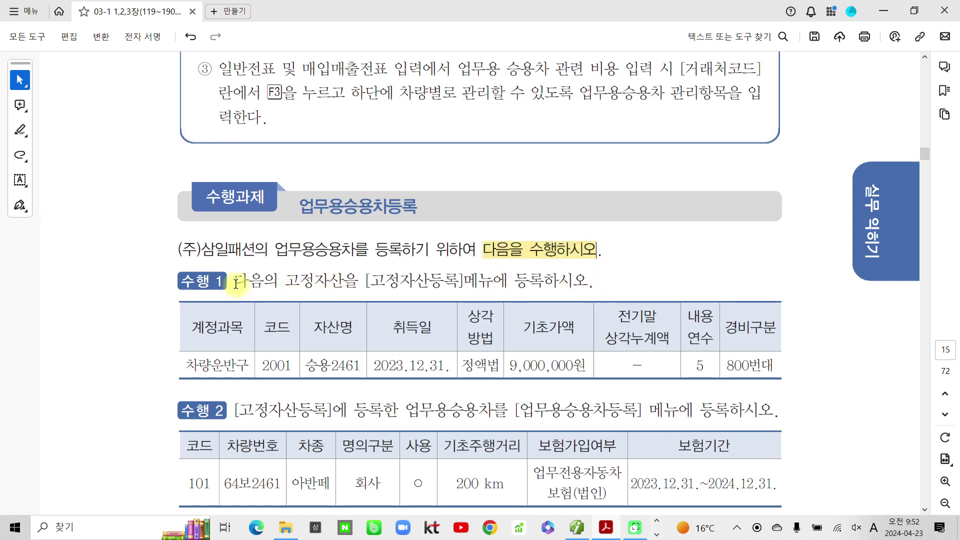
left_click_drag(278, 283, 359, 280)
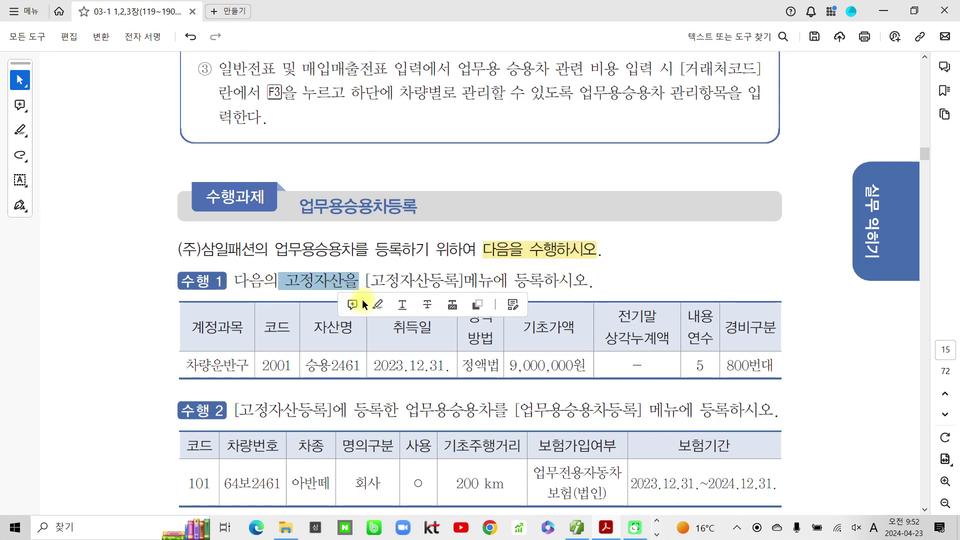
left_click(372, 307)
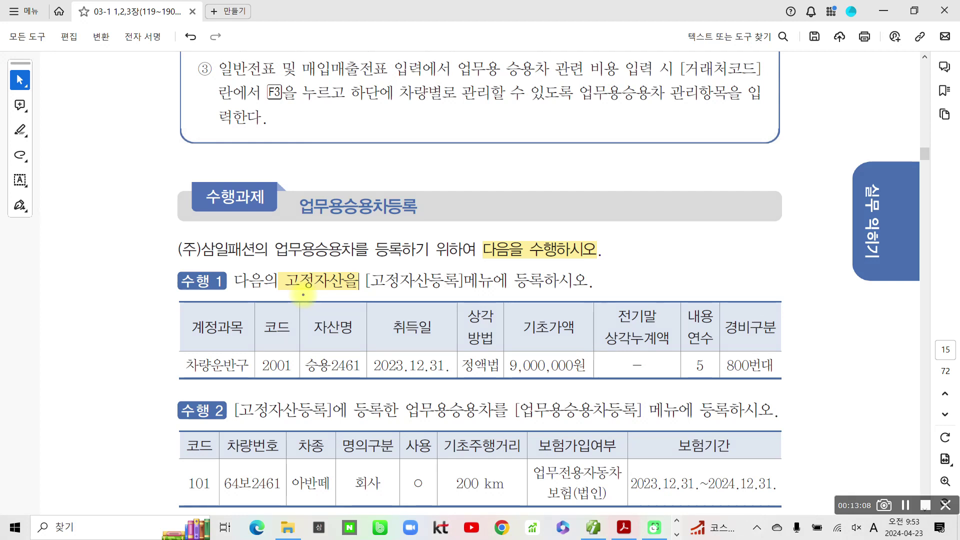
Step: Circle 고정자산을 in blue ink, annotate it with an underlined 유, 무형자산, outline the 수행 1 asset table, and clear the drawings
mouse_move(356, 291)
left_mouse_down()
mouse_move(270, 273)
mouse_move(355, 289)
mouse_move(435, 198)
left_mouse_up()
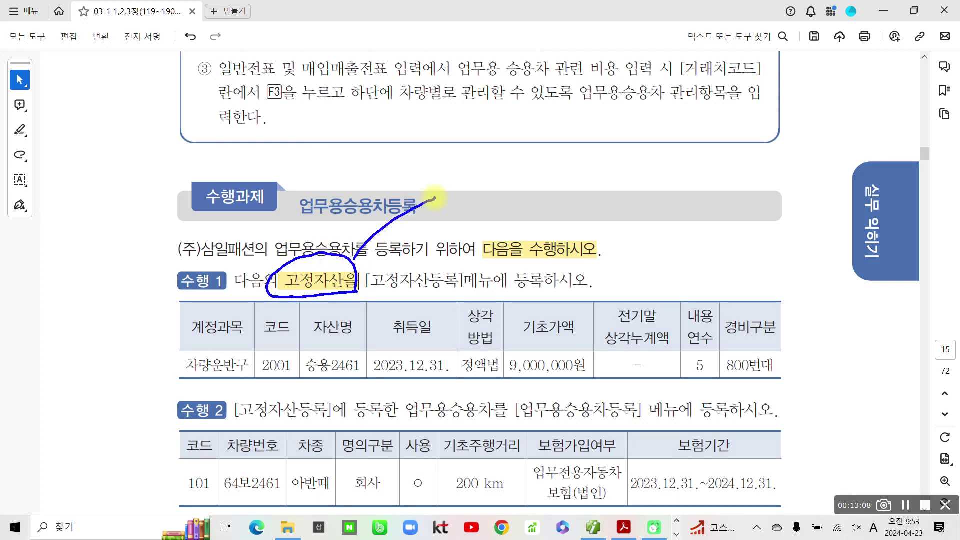
mouse_move(475, 129)
left_mouse_down()
mouse_move(457, 150)
mouse_move(482, 140)
left_mouse_up()
left_click_drag(441, 172, 498, 158)
mouse_move(468, 164)
left_mouse_down()
mouse_move(468, 193)
mouse_move(515, 193)
left_mouse_up()
mouse_move(535, 118)
left_mouse_down()
mouse_move(537, 139)
mouse_move(568, 129)
left_mouse_up()
mouse_move(528, 158)
left_mouse_down()
mouse_move(578, 146)
mouse_move(561, 181)
left_mouse_up()
left_click_drag(596, 108, 620, 134)
mouse_move(613, 142)
left_mouse_down()
mouse_move(615, 150)
mouse_move(639, 129)
left_mouse_up()
mouse_move(625, 147)
left_mouse_down()
mouse_move(641, 144)
mouse_move(643, 170)
left_mouse_up()
left_click_drag(632, 165, 635, 167)
mouse_move(662, 127)
left_mouse_down()
mouse_move(664, 156)
mouse_move(697, 161)
left_mouse_up()
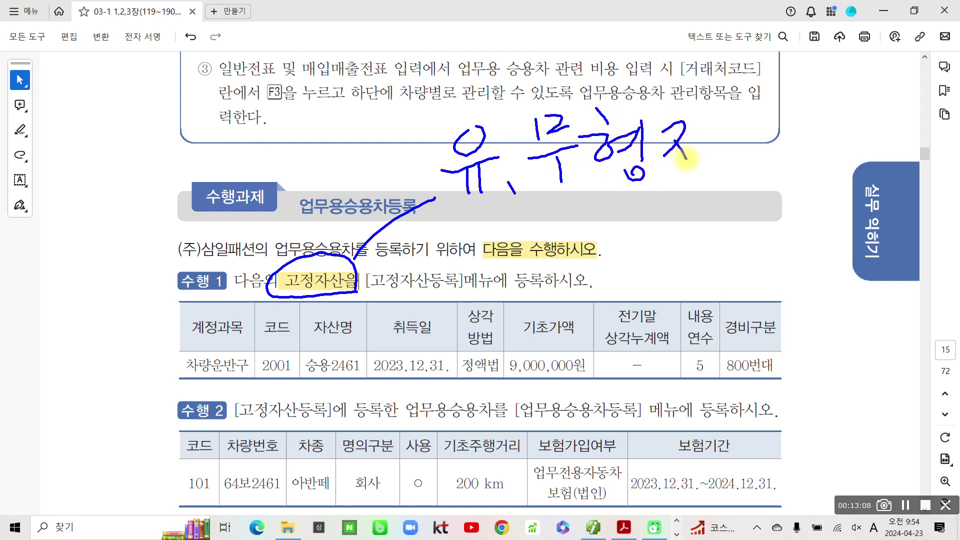
left_click_drag(701, 119, 704, 172)
left_click_drag(707, 147, 723, 144)
left_click_drag(745, 110, 737, 140)
left_click_drag(747, 123, 768, 138)
mouse_move(777, 96)
left_mouse_down()
mouse_move(778, 143)
mouse_move(813, 120)
left_mouse_up()
left_click_drag(763, 145, 797, 165)
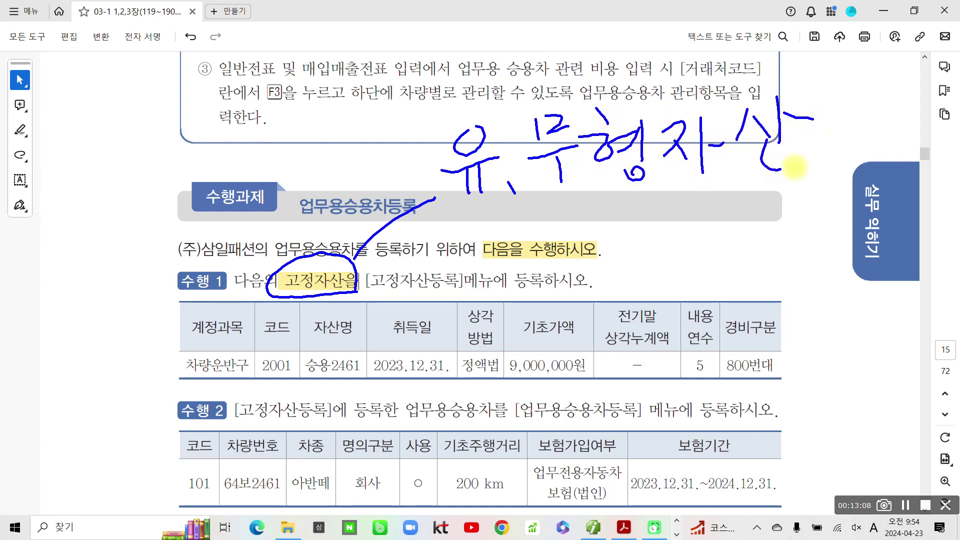
left_click_drag(460, 220, 822, 180)
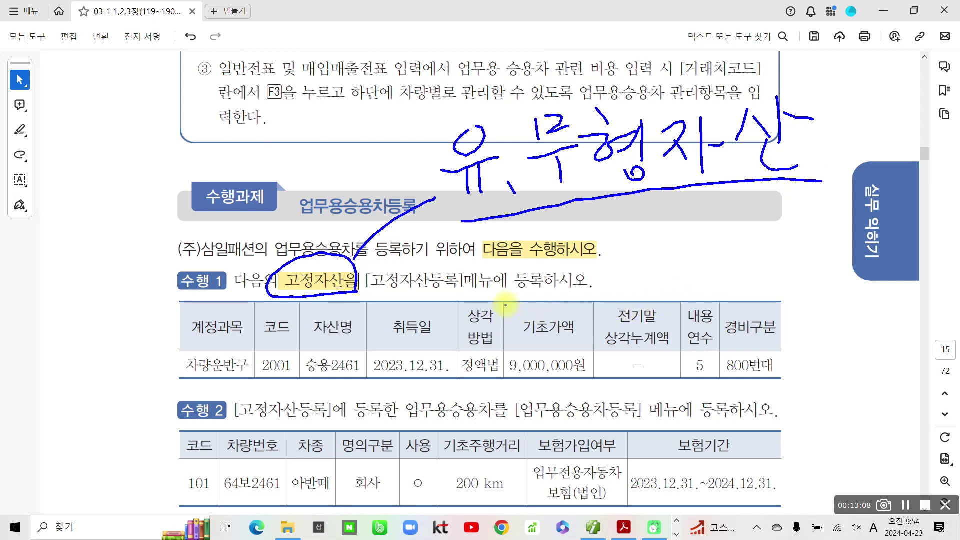
mouse_move(188, 300)
left_mouse_down()
mouse_move(173, 306)
mouse_move(149, 364)
mouse_move(315, 394)
mouse_move(827, 382)
mouse_move(852, 300)
mouse_move(720, 282)
mouse_move(325, 294)
mouse_move(177, 309)
left_mouse_up()
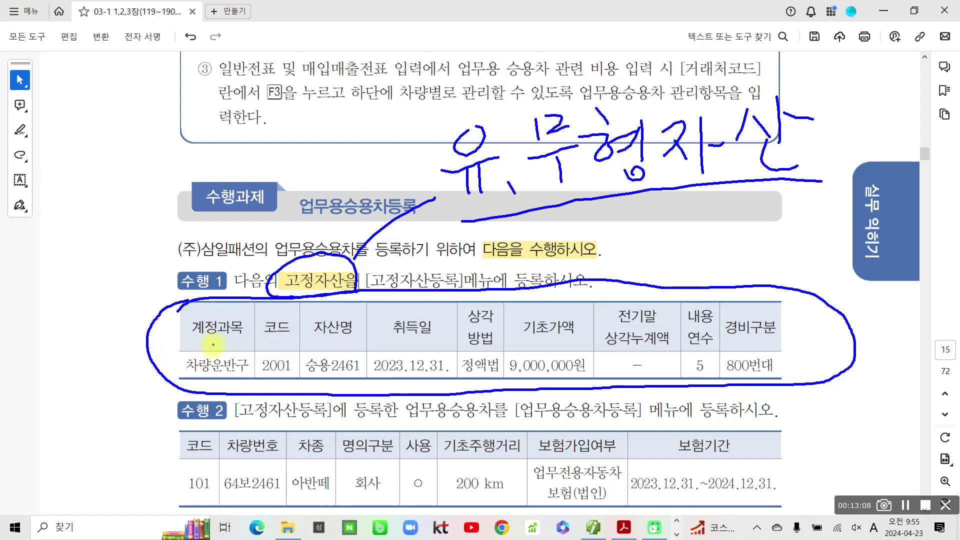
key("Escape")
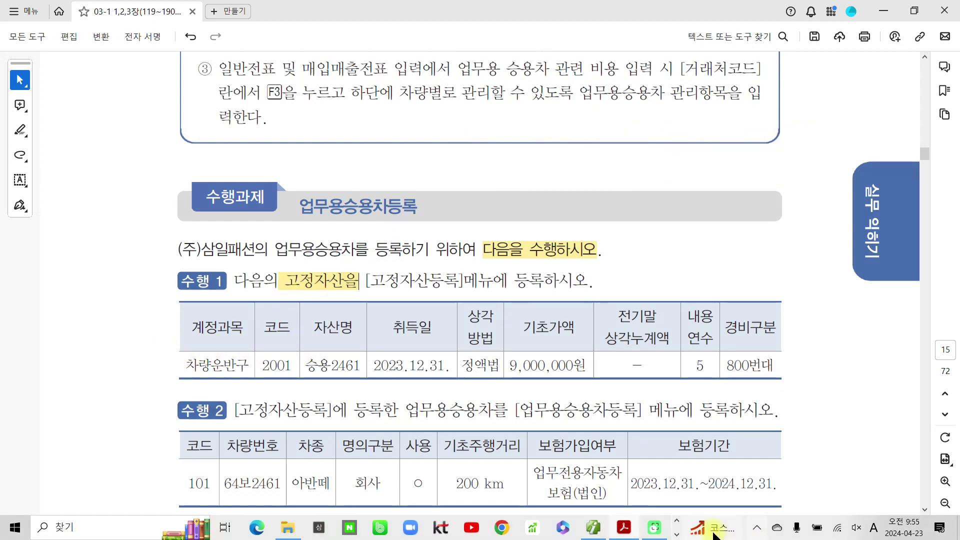
Step: Switch to the accounting program's 고정자산등록 window
left_click(597, 534)
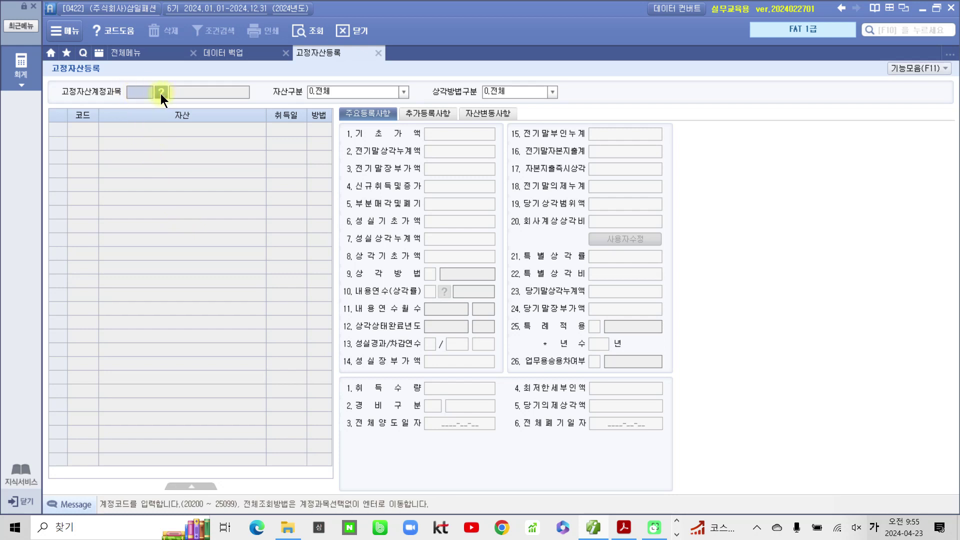
Step: Look through the 고정자산계정과목 account code list from 202 건물 down to 240 소프트웨어, and close it without choosing an account
left_click(160, 92)
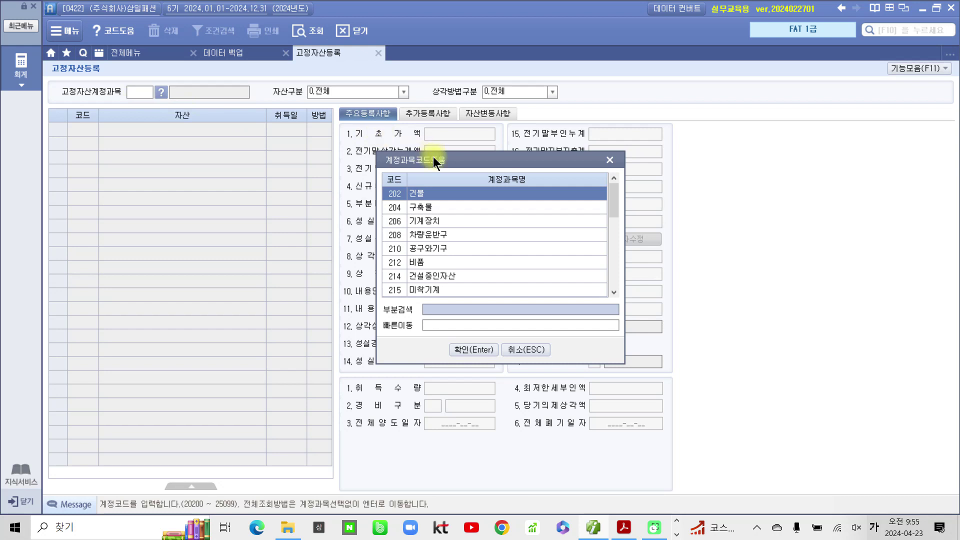
left_click_drag(433, 158, 232, 152)
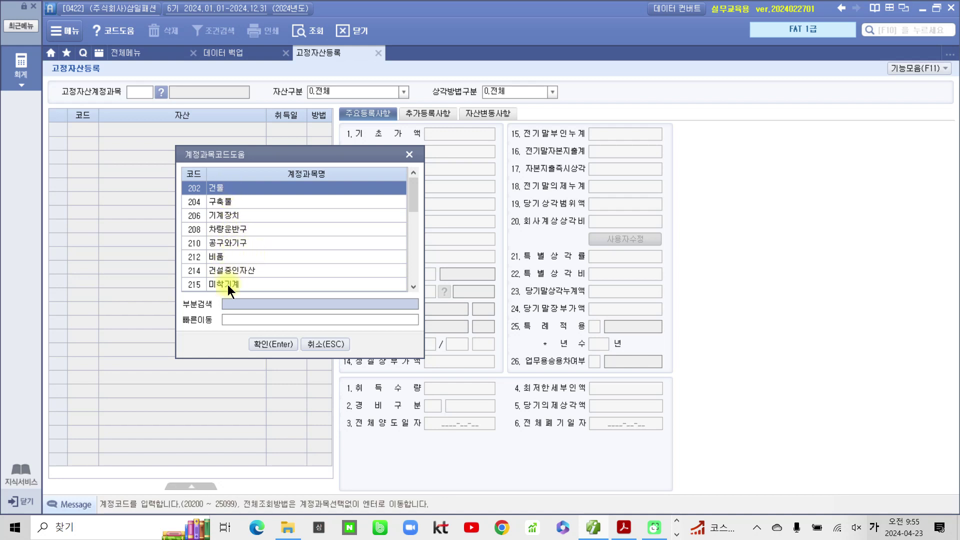
left_click(414, 286)
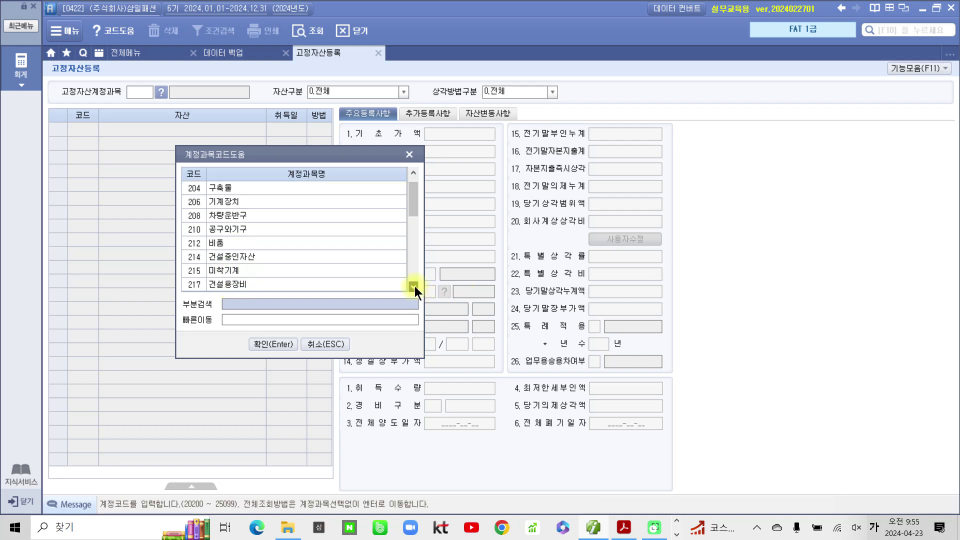
left_click(413, 286)
left_click(414, 287)
left_click(414, 286)
left_click(414, 286)
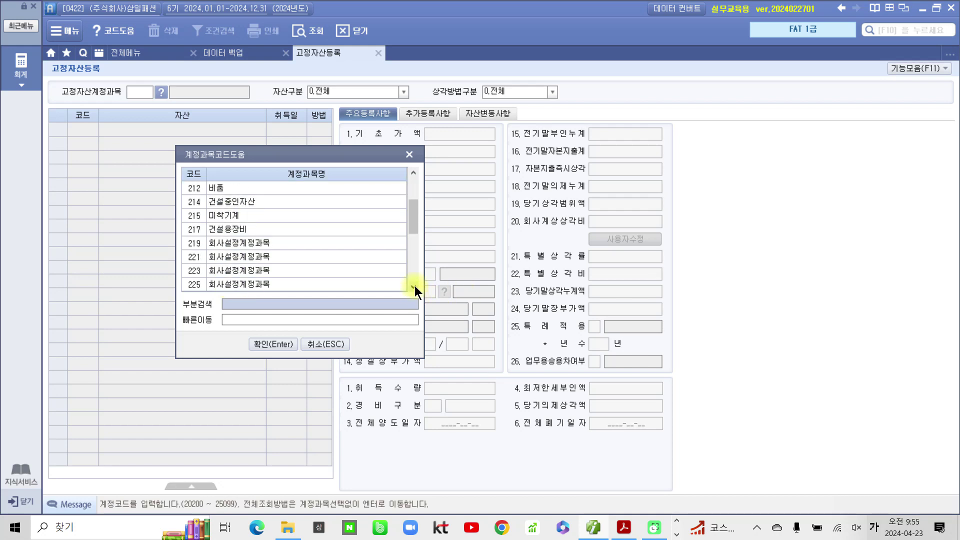
left_click(414, 287)
left_click(413, 286)
left_click(414, 286)
left_click(414, 286)
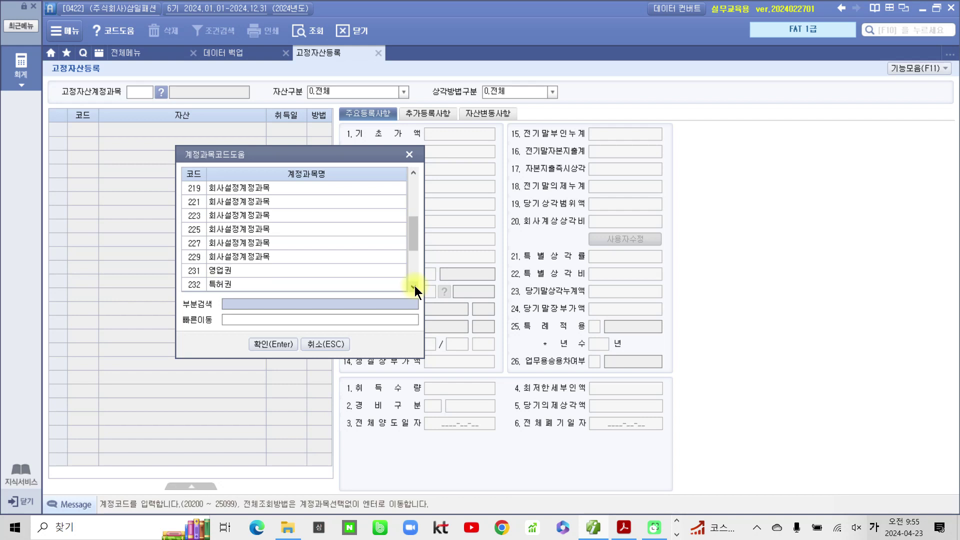
left_click(414, 287)
left_click(414, 287)
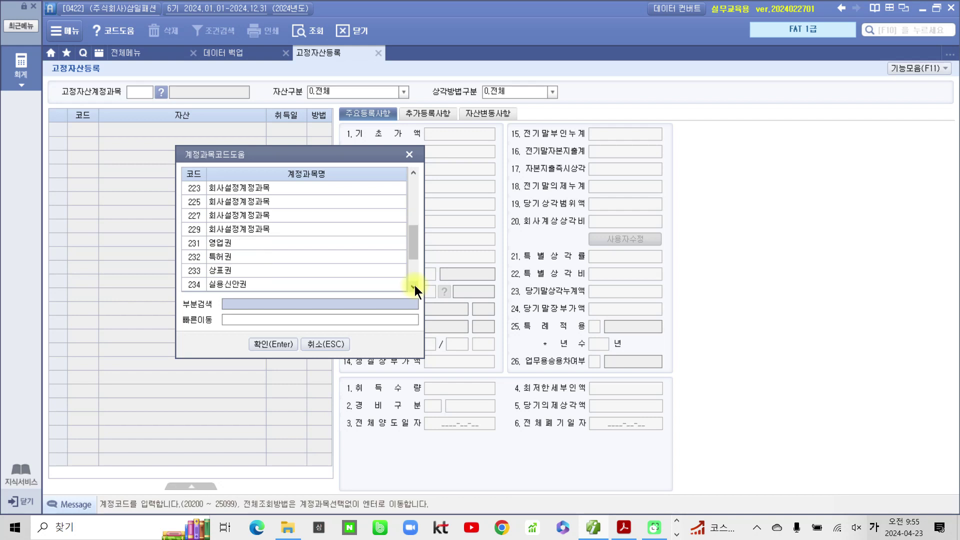
left_click(414, 287)
left_click(414, 287)
left_click(414, 286)
left_click(414, 286)
left_click(414, 287)
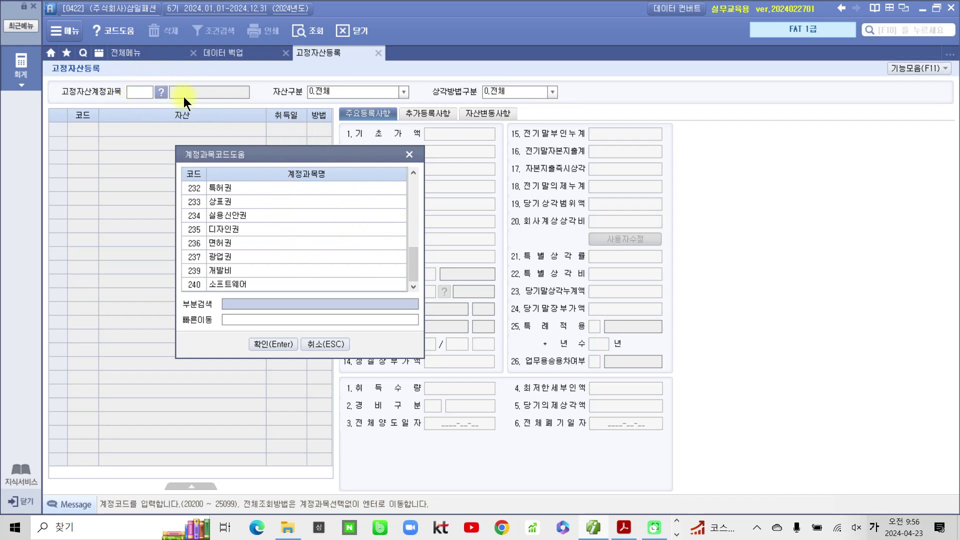
left_click(310, 344)
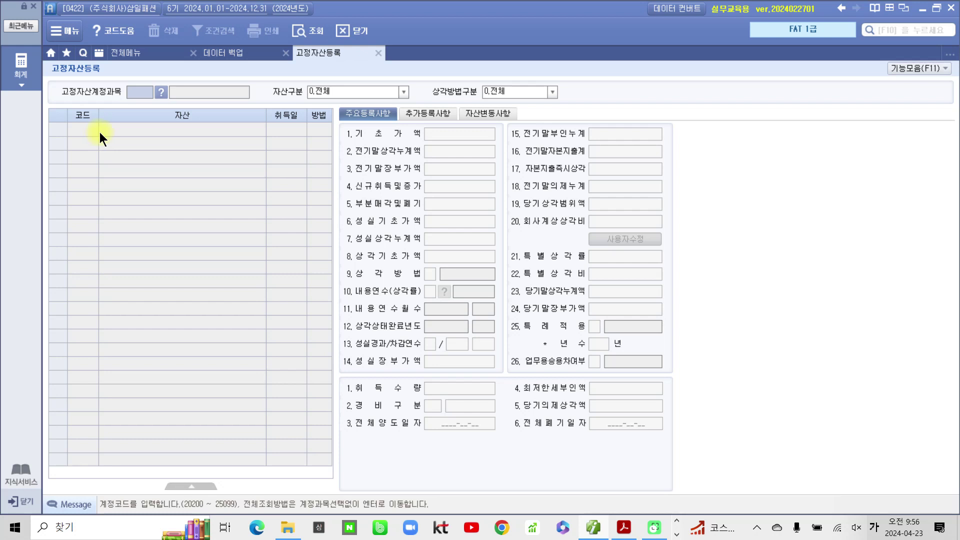
left_click(165, 94)
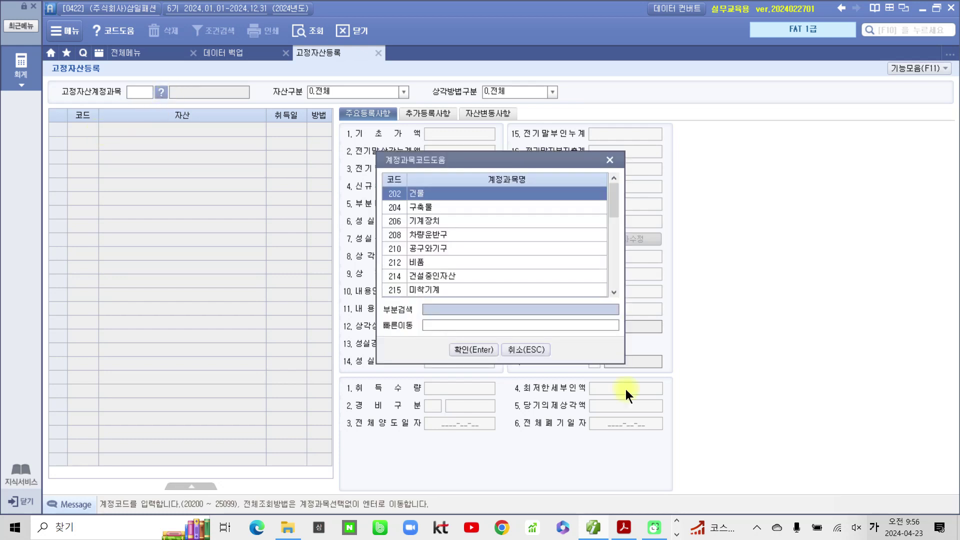
left_click(549, 353)
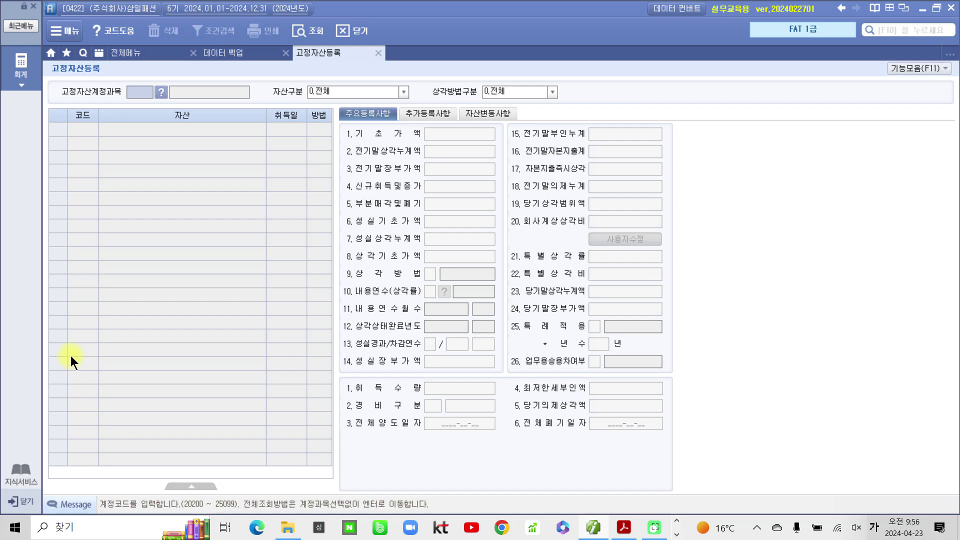
left_click(160, 93)
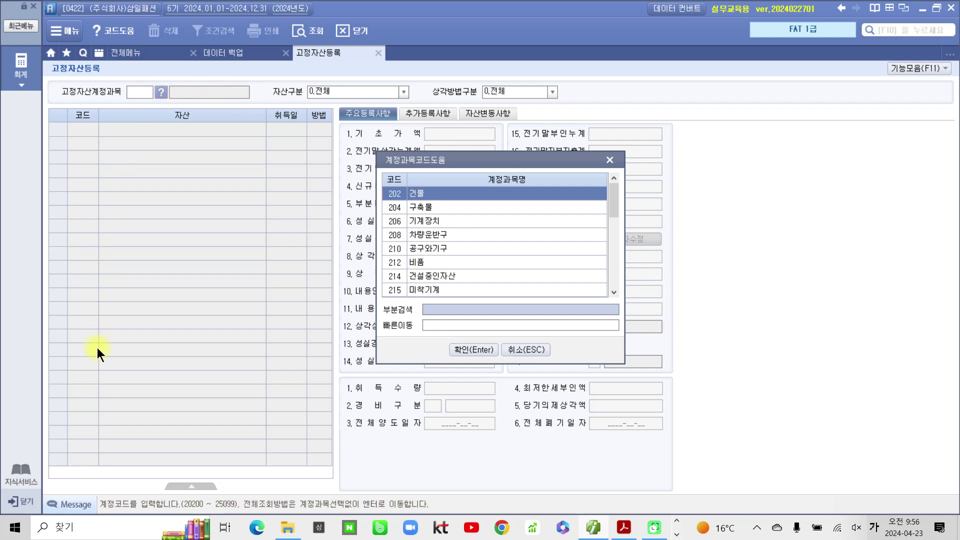
left_click(512, 350)
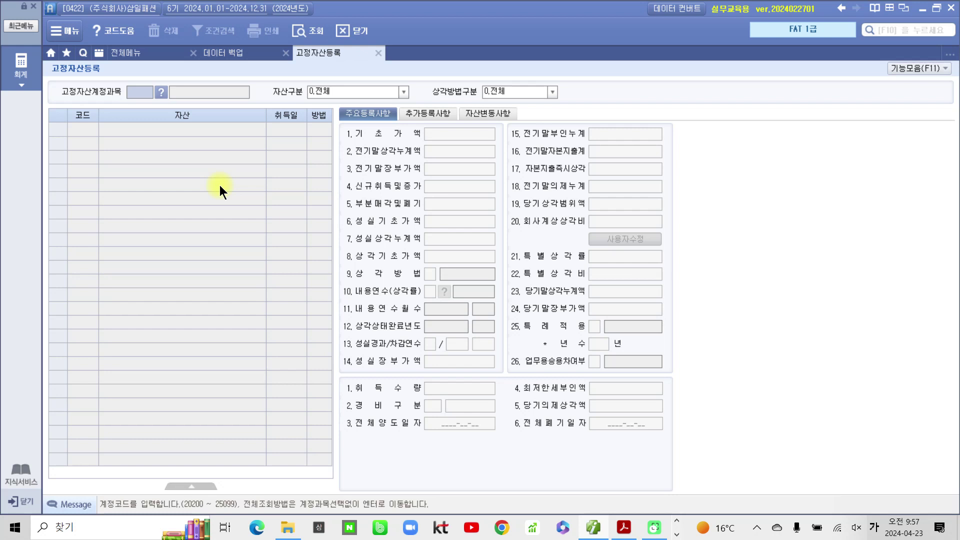
Step: List fixed assets for all accounts and assign account 208 차량운반구 to the first row
key("Return")
key("Return")
key("Return")
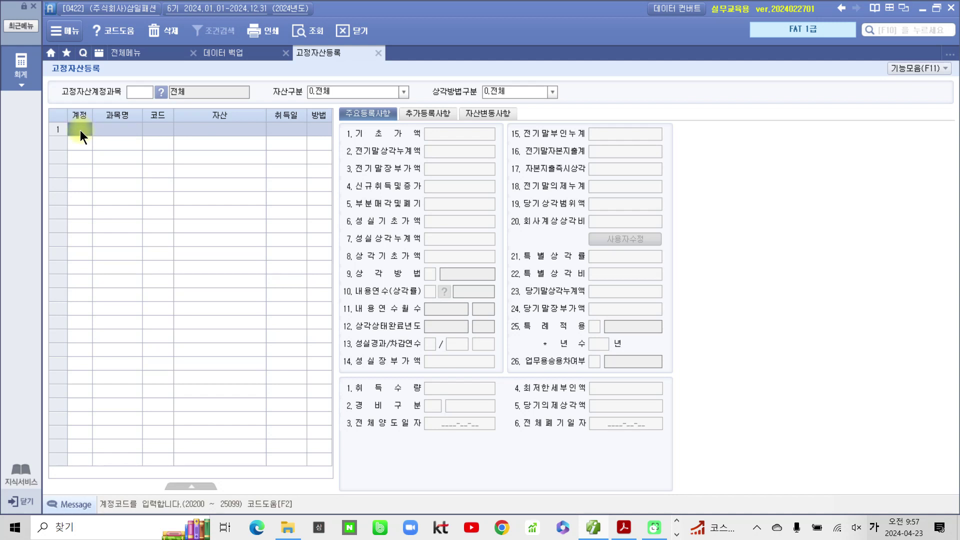
key("F2")
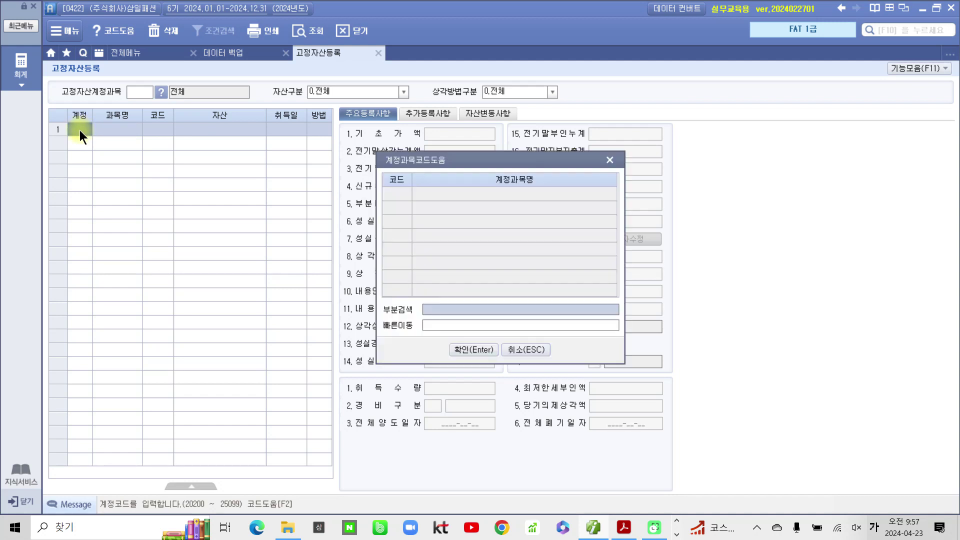
left_click_drag(431, 160, 201, 174)
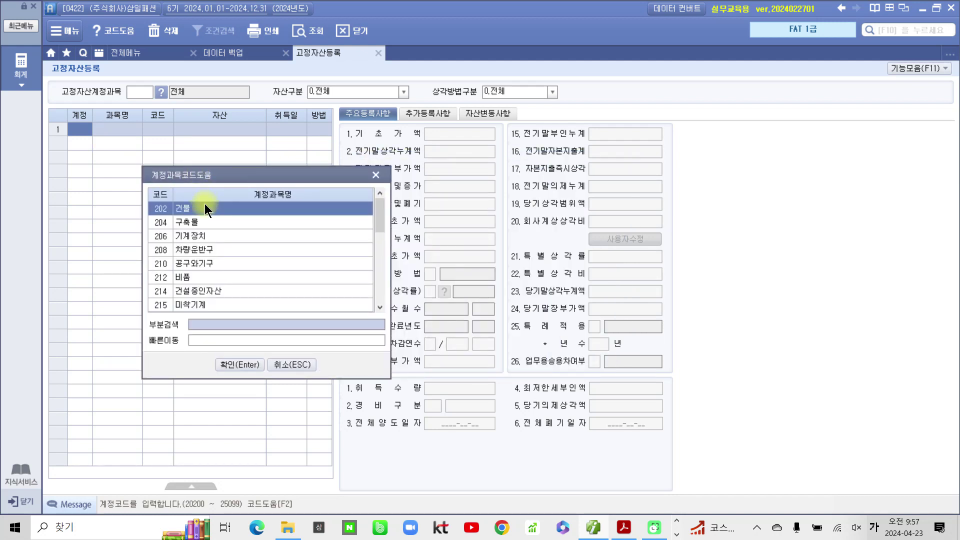
left_click(202, 250)
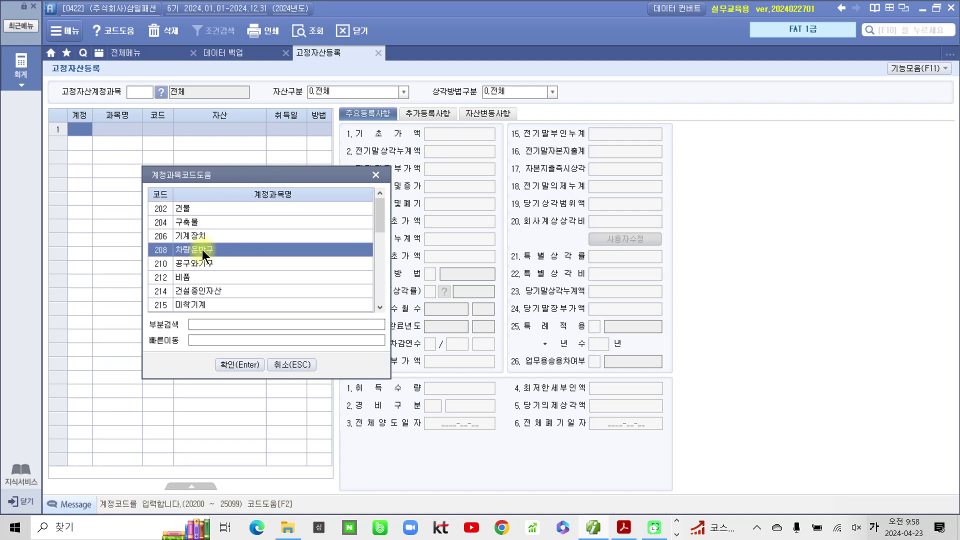
left_click(232, 361)
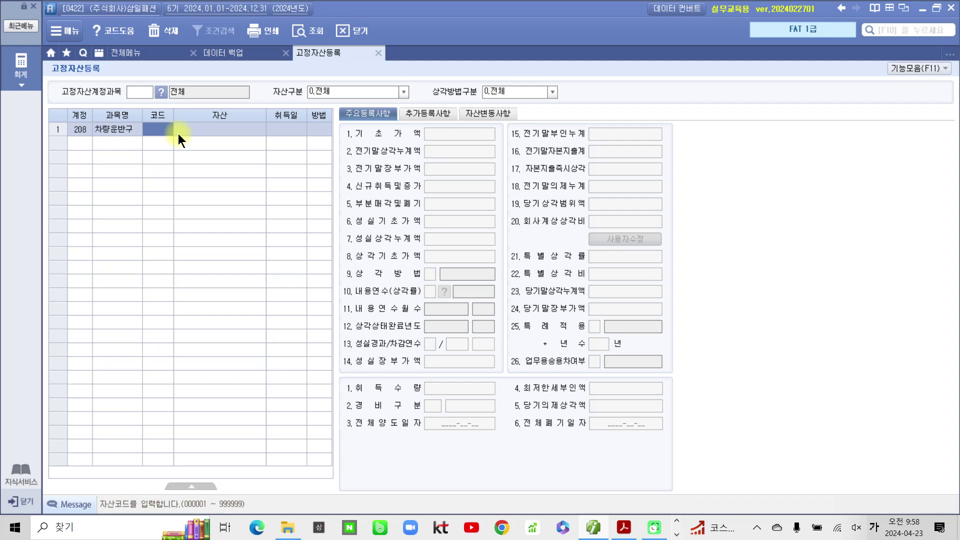
Step: Enter asset code 2001, asset name 승용2461 and acquisition date 2023-12-31 for the 차량운반구 row
type("2001")
key("Return")
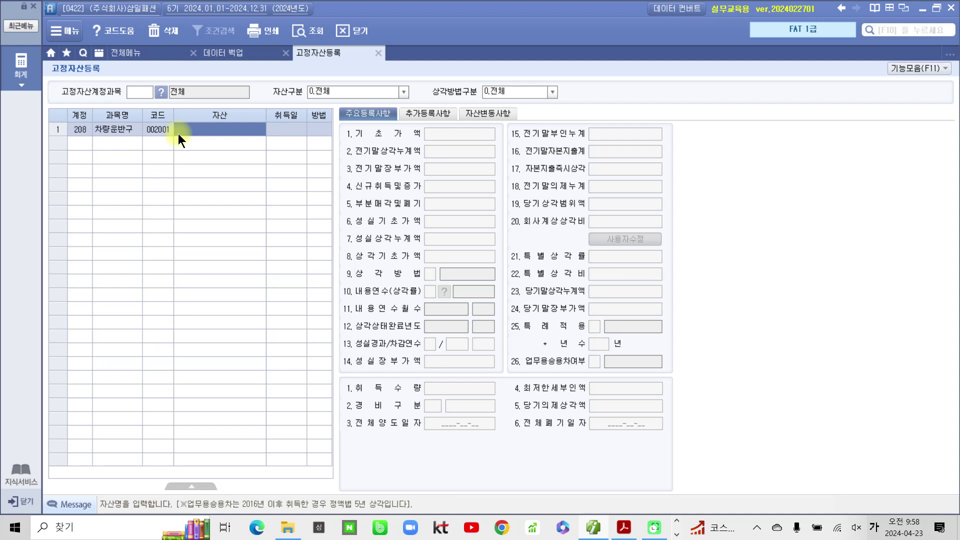
left_click(178, 134)
type("승용")
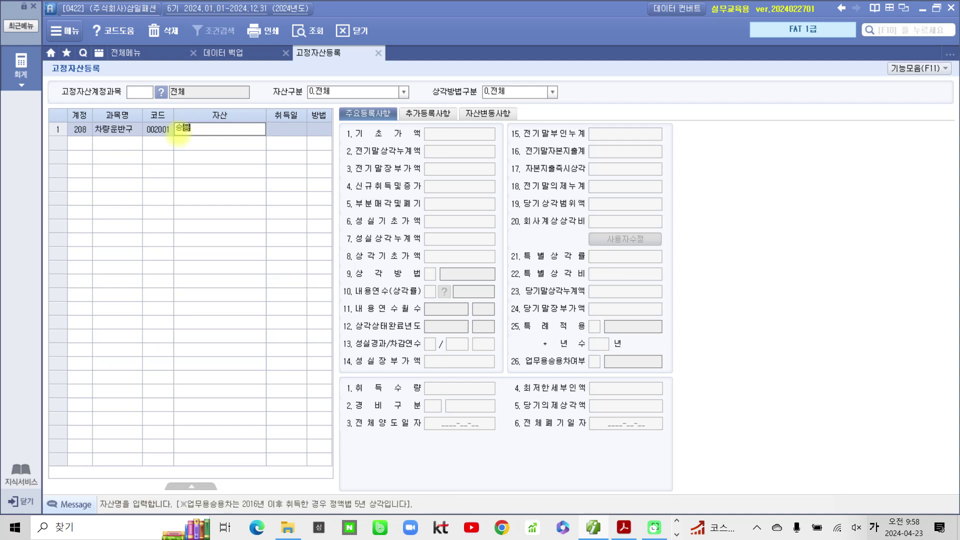
type("2461")
key("Return")
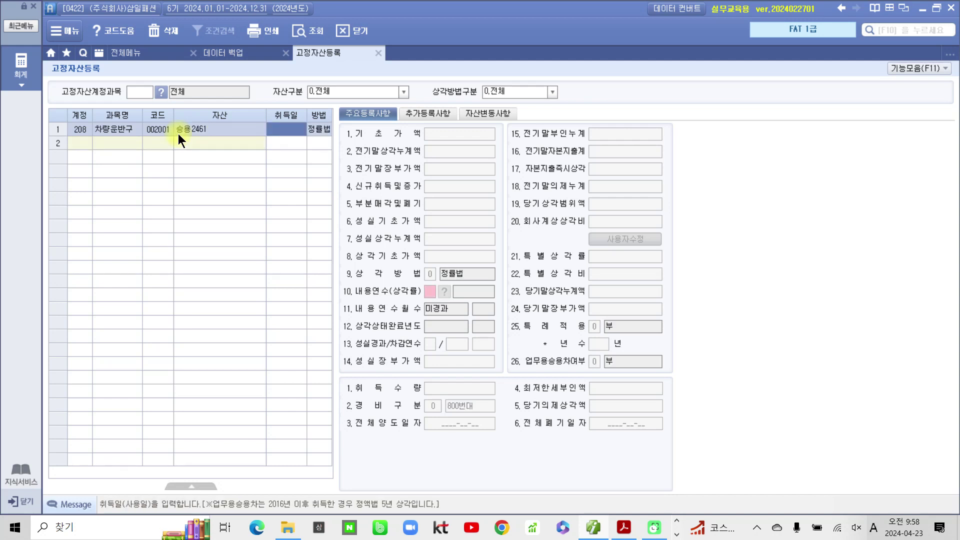
type("2023-12-31")
key("Return")
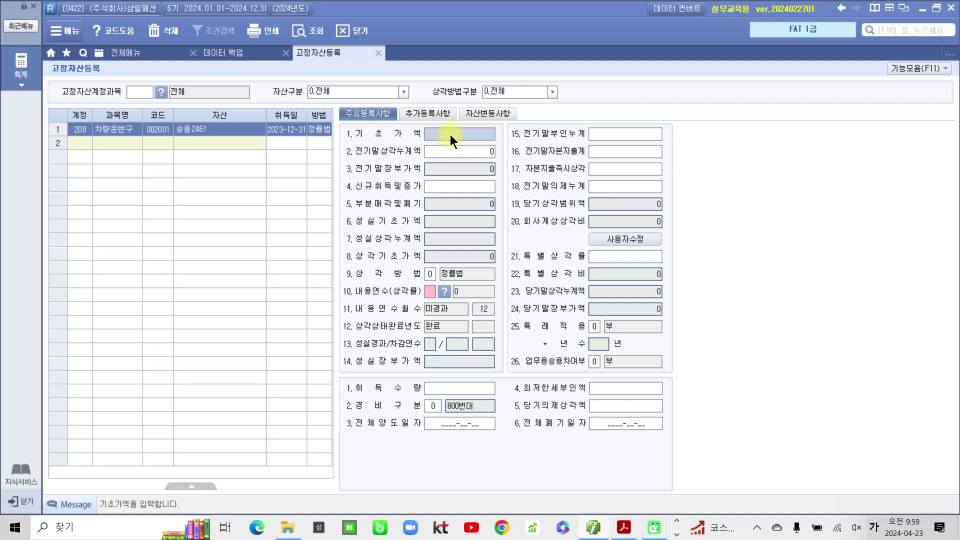
Step: Begin the vehicle's 기초가액 amount with the digit 9
left_click(446, 185)
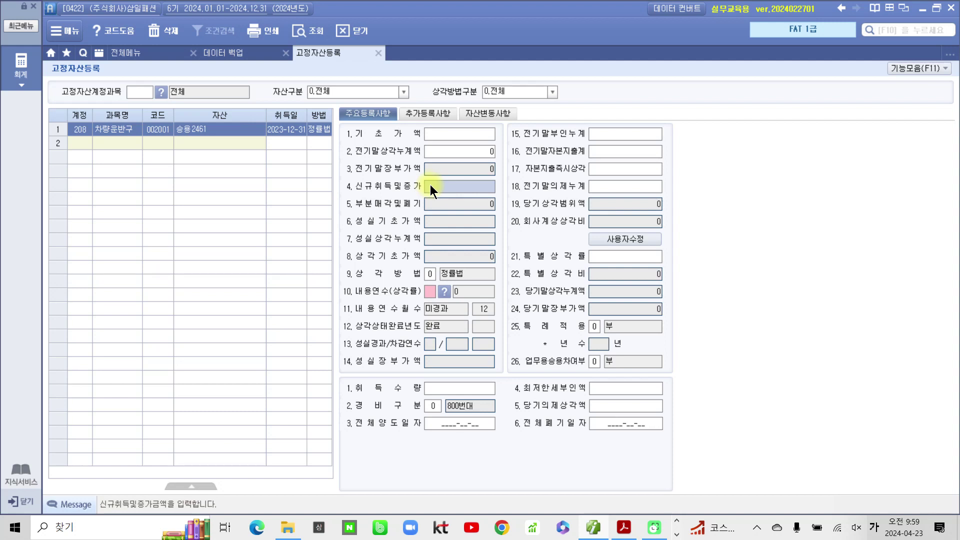
left_click(434, 136)
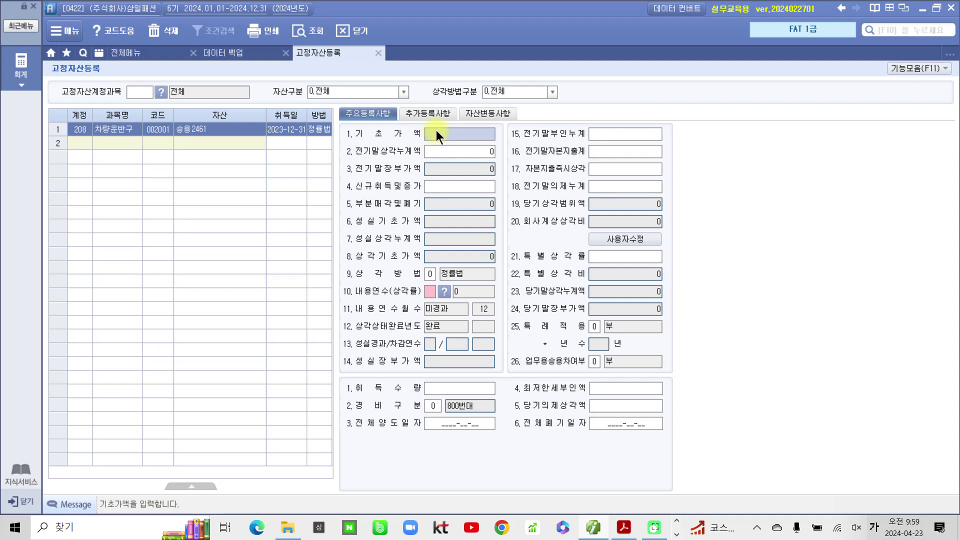
type("9")
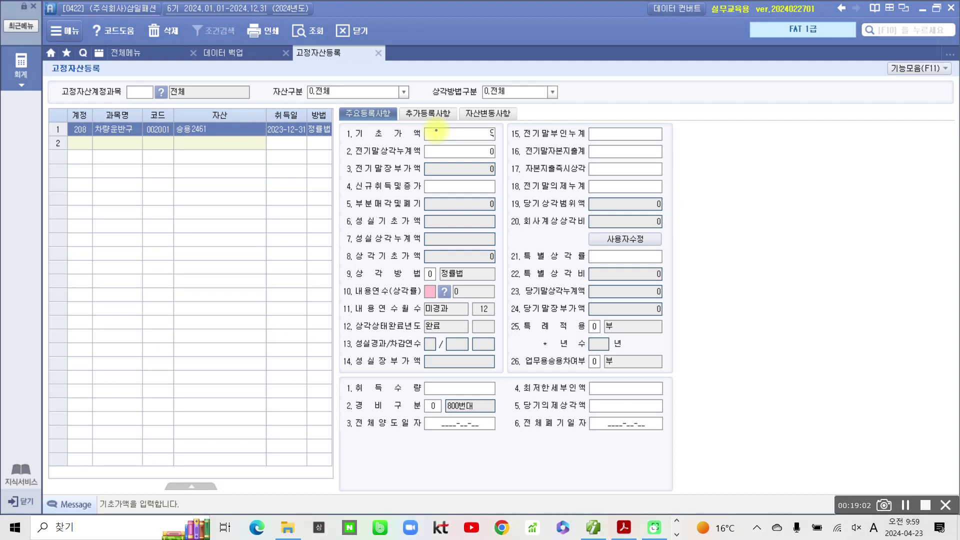
Step: Sketch a keyboard diagram in blue ink with two adjoining boxes labelled 문자키 and 숫자
mouse_move(131, 205)
left_mouse_down()
mouse_move(138, 299)
mouse_move(384, 188)
mouse_move(336, 316)
mouse_move(136, 320)
left_mouse_up()
mouse_move(171, 222)
left_mouse_down()
mouse_move(167, 250)
mouse_move(200, 235)
mouse_move(214, 275)
mouse_move(244, 288)
mouse_move(270, 257)
mouse_move(310, 273)
left_mouse_up()
left_click_drag(392, 186, 386, 291)
mouse_move(392, 188)
left_mouse_down()
mouse_move(489, 186)
mouse_move(484, 314)
mouse_move(380, 319)
left_mouse_up()
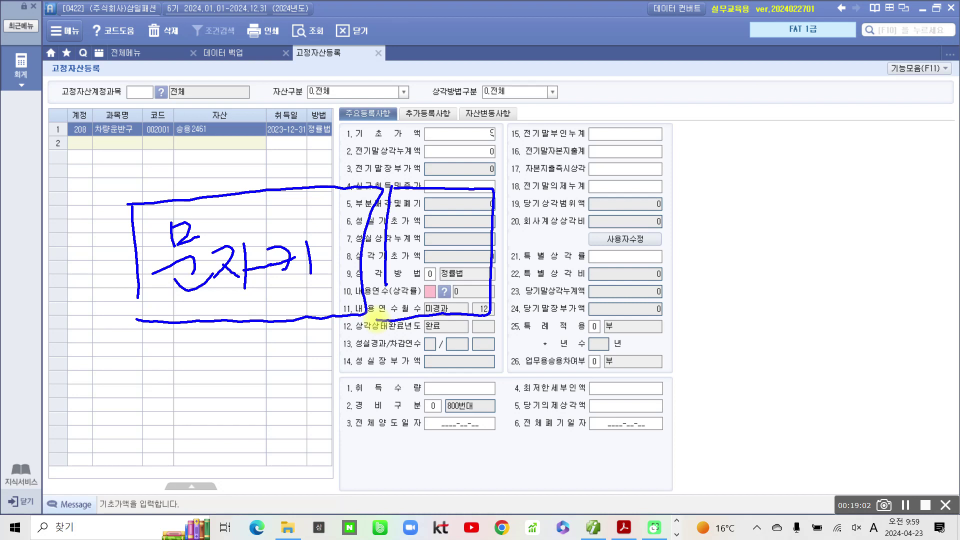
left_click_drag(424, 207, 429, 268)
mouse_move(465, 228)
left_mouse_down()
mouse_move(442, 254)
mouse_move(462, 256)
left_mouse_up()
left_click_drag(471, 220, 470, 275)
left_click_drag(471, 252, 484, 250)
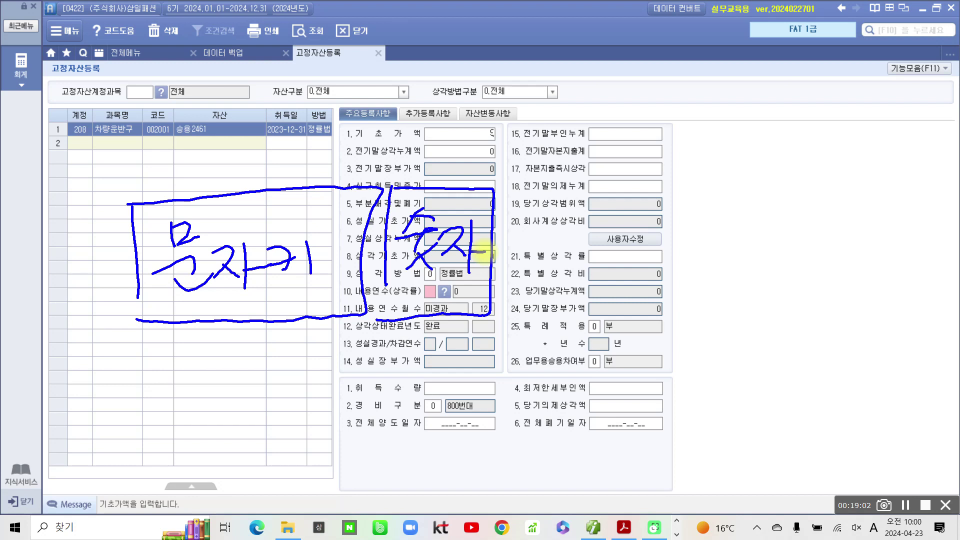
Step: Add a narrow key column beside the 숫자 box, circle its middle key in blue and mark it with a red plus sign
mouse_move(495, 187)
left_mouse_down()
mouse_move(523, 183)
mouse_move(509, 328)
mouse_move(486, 328)
left_mouse_up()
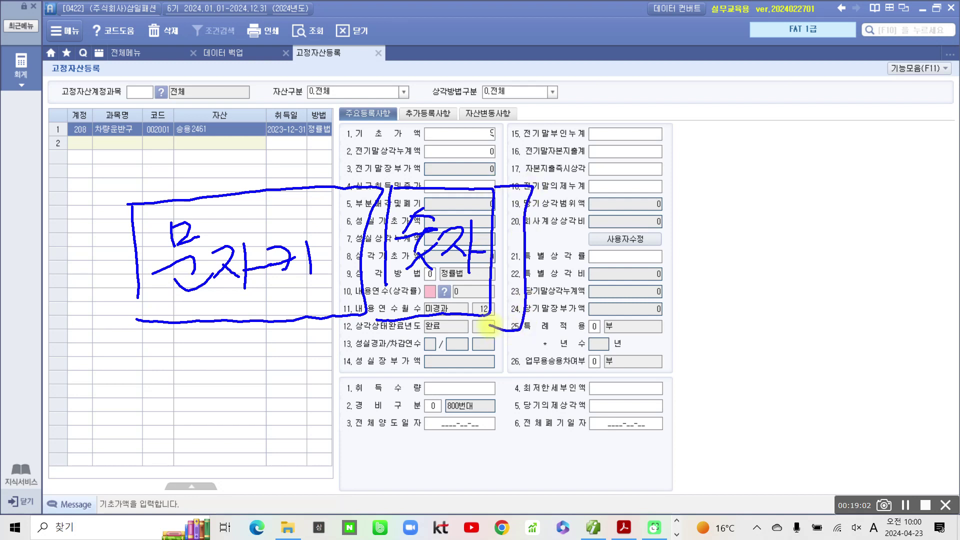
mouse_move(495, 210)
left_mouse_down()
mouse_move(520, 205)
mouse_move(510, 257)
mouse_move(525, 233)
left_mouse_up()
left_click_drag(495, 280, 527, 274)
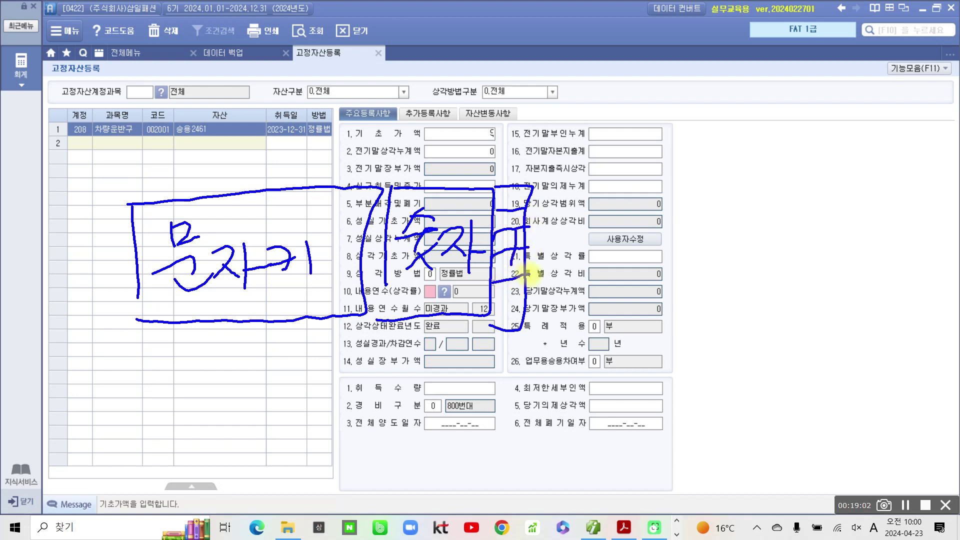
mouse_move(527, 274)
left_mouse_down()
mouse_move(494, 272)
mouse_move(520, 210)
mouse_move(540, 242)
left_mouse_up()
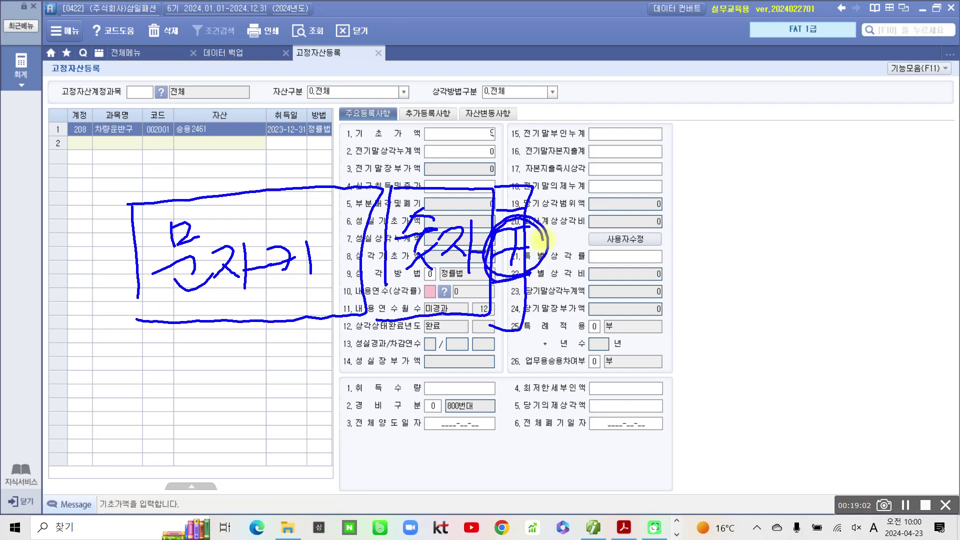
mouse_move(493, 256)
left_mouse_down()
mouse_move(532, 244)
mouse_move(522, 273)
left_mouse_up()
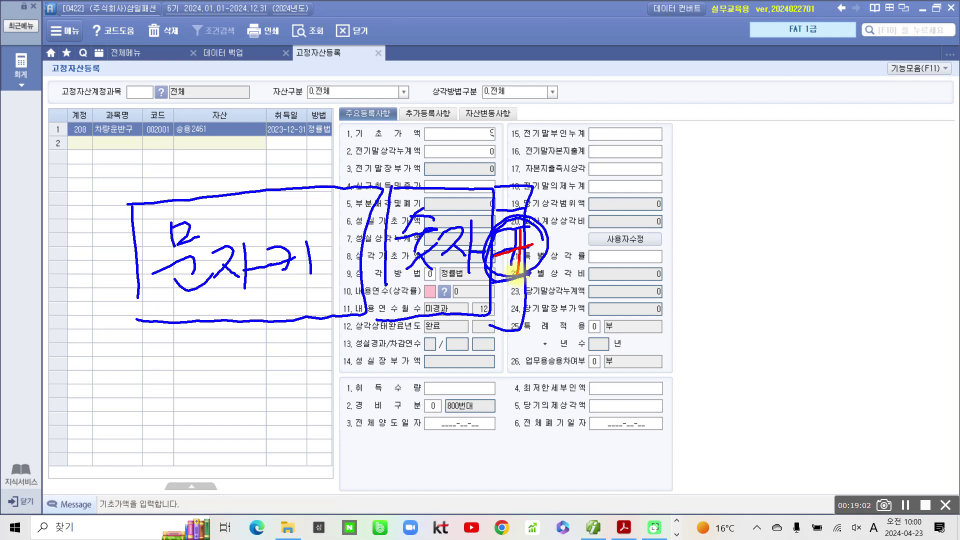
Step: Write the amount 9,000,000 in red ink beside the form and underline its two groups of zeros
mouse_move(661, 83)
left_mouse_down()
mouse_move(640, 93)
mouse_move(634, 118)
mouse_move(650, 135)
left_mouse_up()
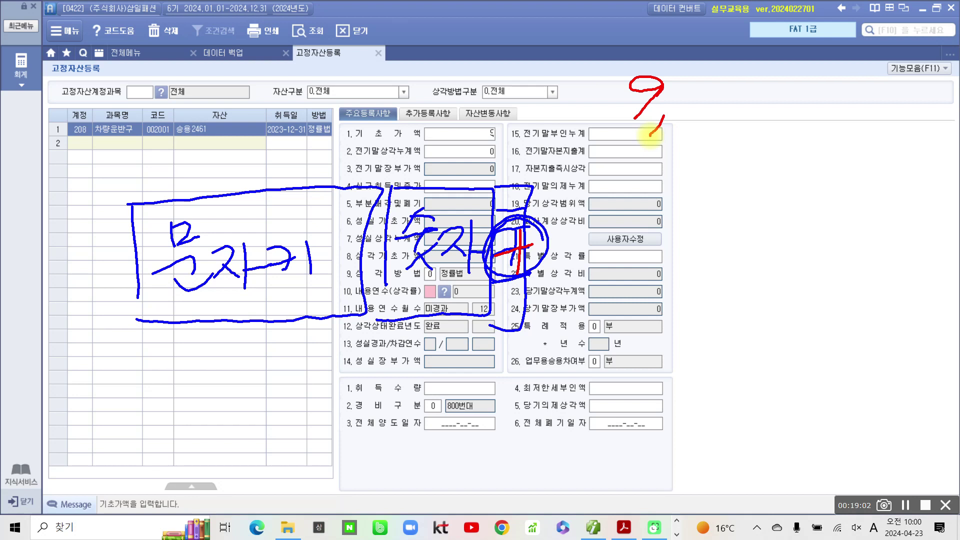
mouse_move(693, 92)
left_mouse_down()
mouse_move(751, 100)
mouse_move(756, 142)
left_mouse_up()
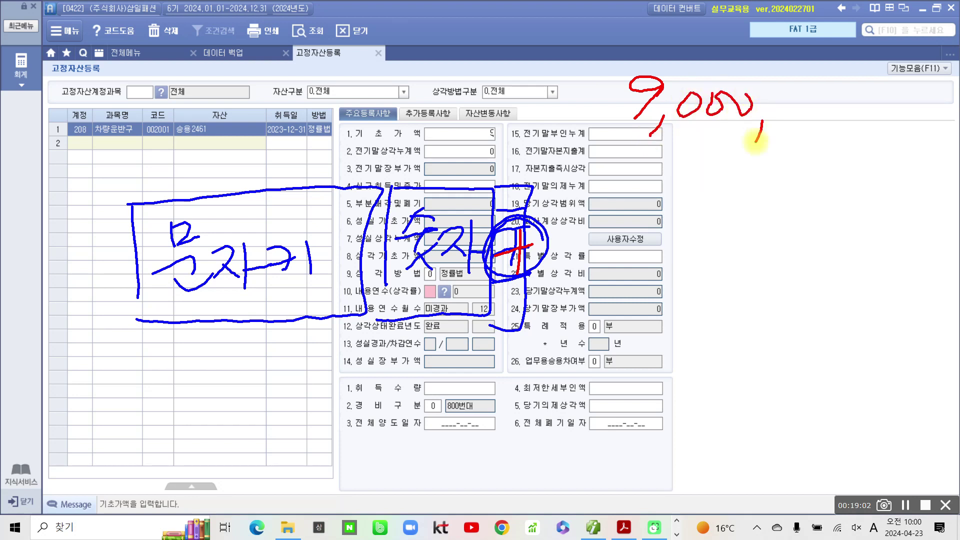
mouse_move(801, 92)
left_mouse_down()
mouse_move(813, 107)
mouse_move(850, 100)
mouse_move(857, 86)
left_mouse_up()
left_click_drag(667, 135, 867, 133)
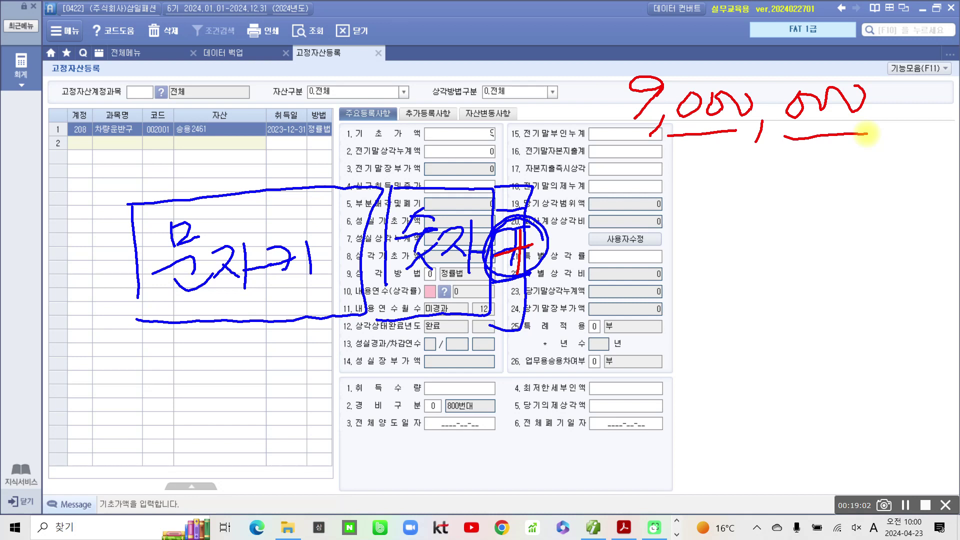
Step: Double-underline the handwritten 9, draw a red plus sign beneath each group of zeros, and clear all the drawings
mouse_move(619, 146)
left_mouse_down()
mouse_move(645, 145)
mouse_move(652, 156)
left_mouse_up()
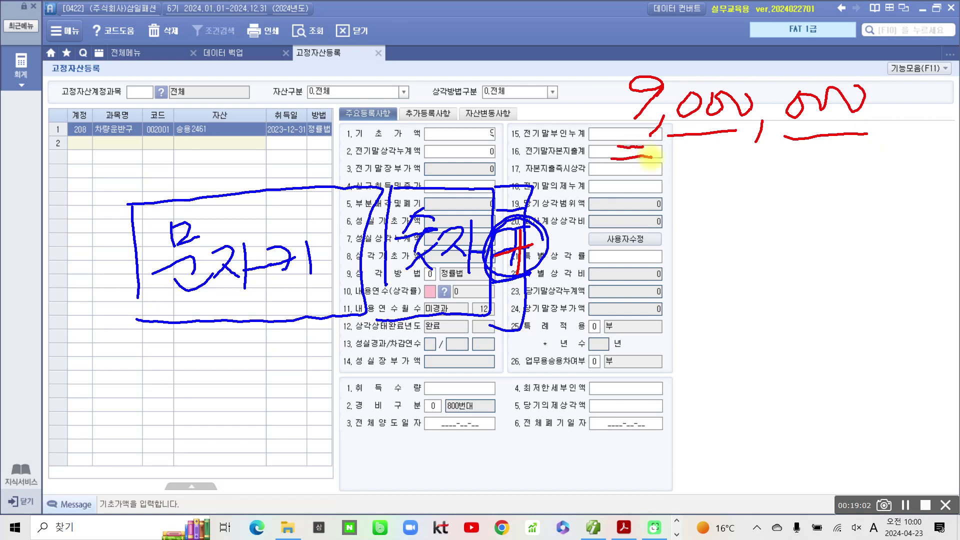
mouse_move(679, 184)
left_mouse_down()
mouse_move(727, 182)
mouse_move(702, 205)
left_mouse_up()
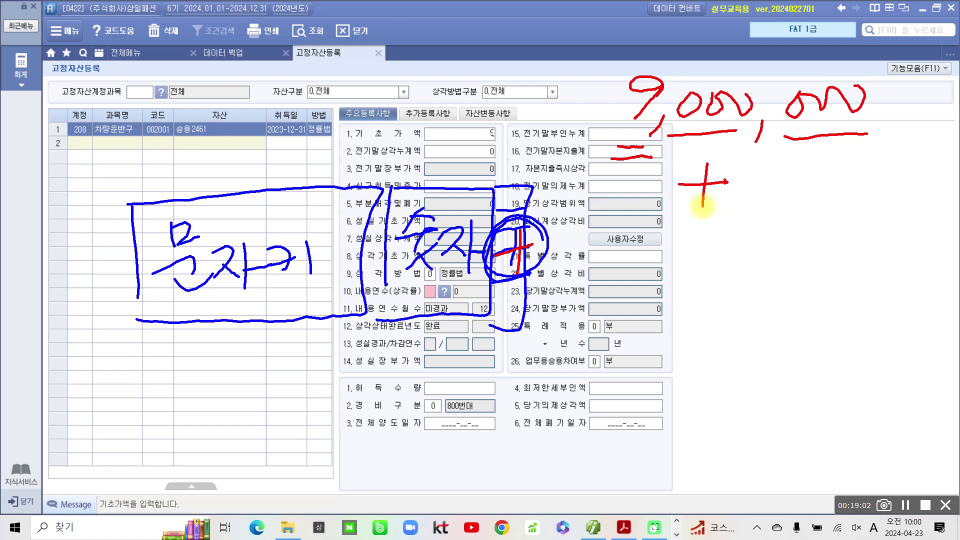
mouse_move(795, 189)
left_mouse_down()
mouse_move(849, 188)
mouse_move(823, 213)
left_mouse_up()
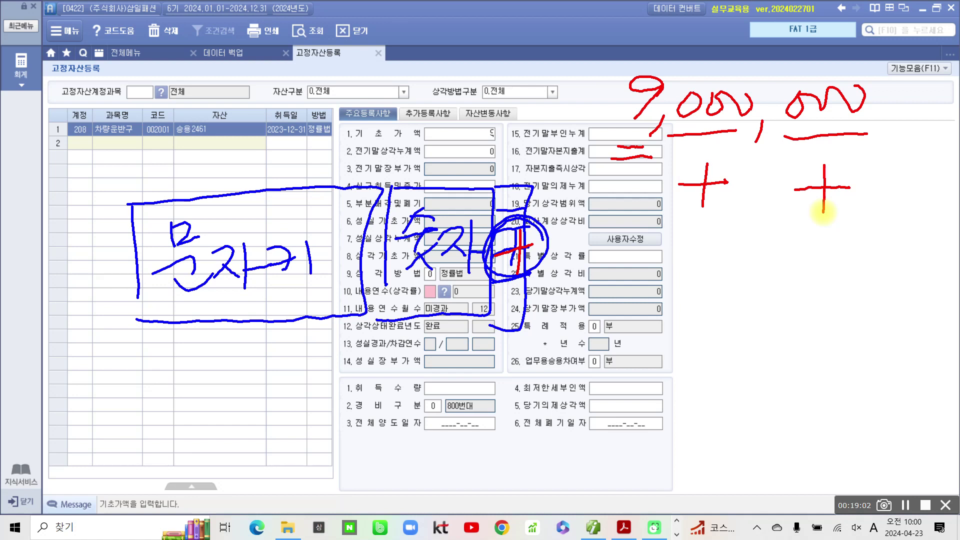
key("Escape")
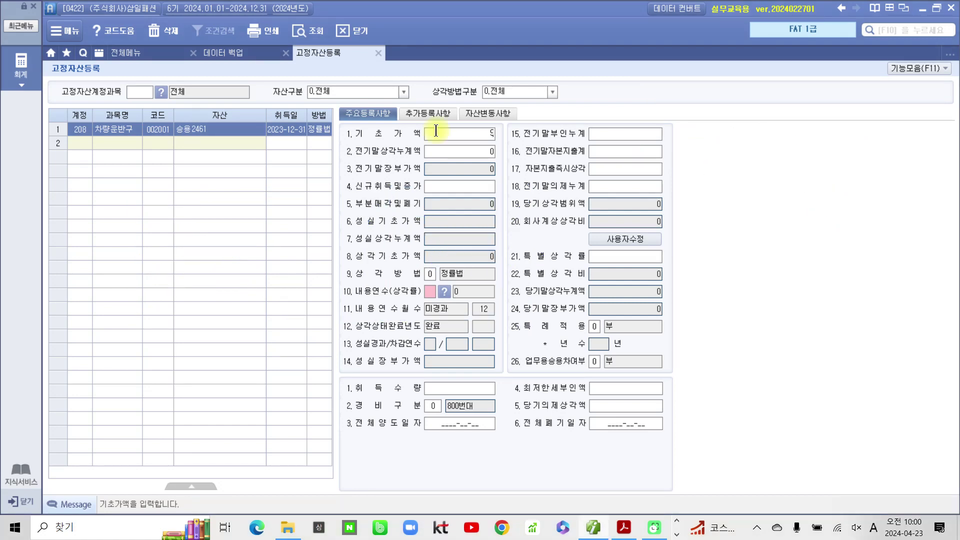
Step: Complete the 기초가액 as 9,000,000 and pass over 전기말상각누계액 and 전기말장부가액 without entering amounts
type("0000000")
key("Return")
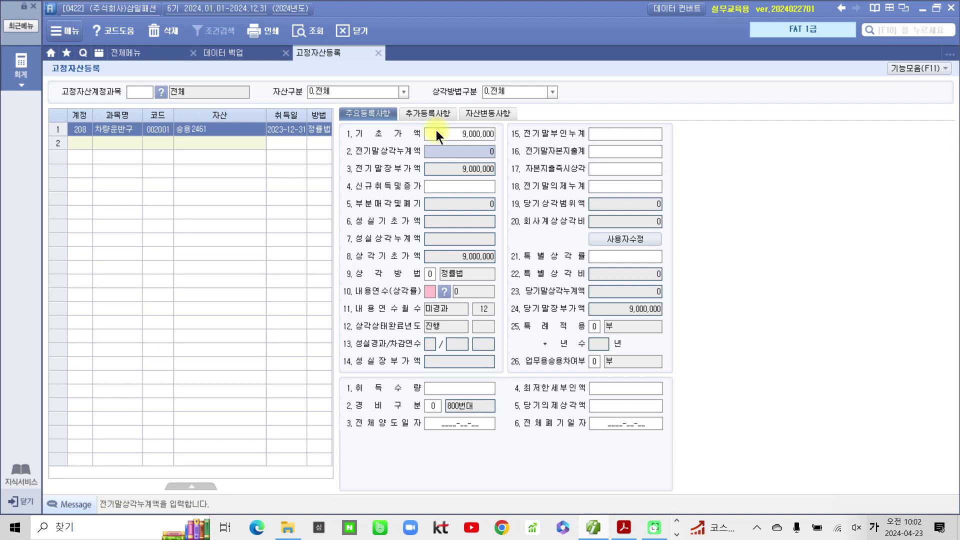
key("Return")
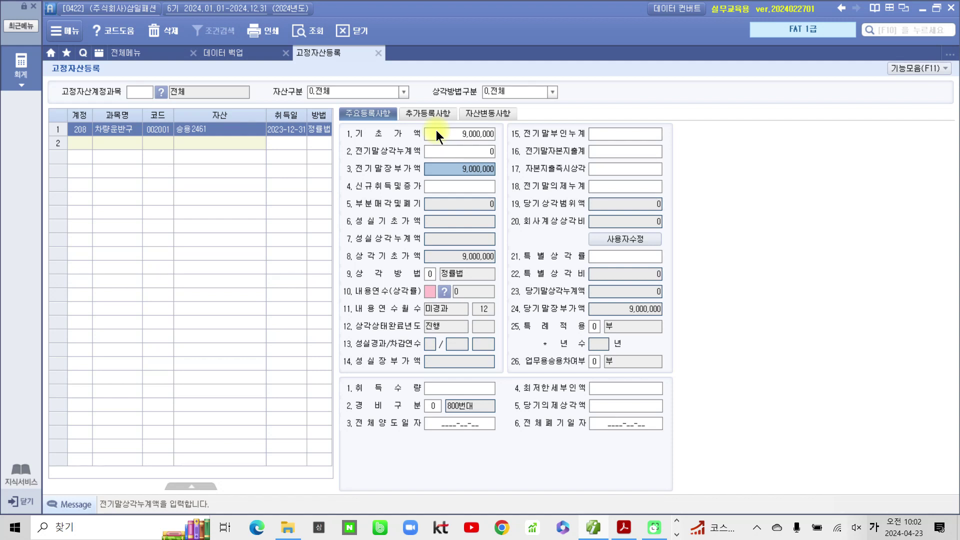
key("Return")
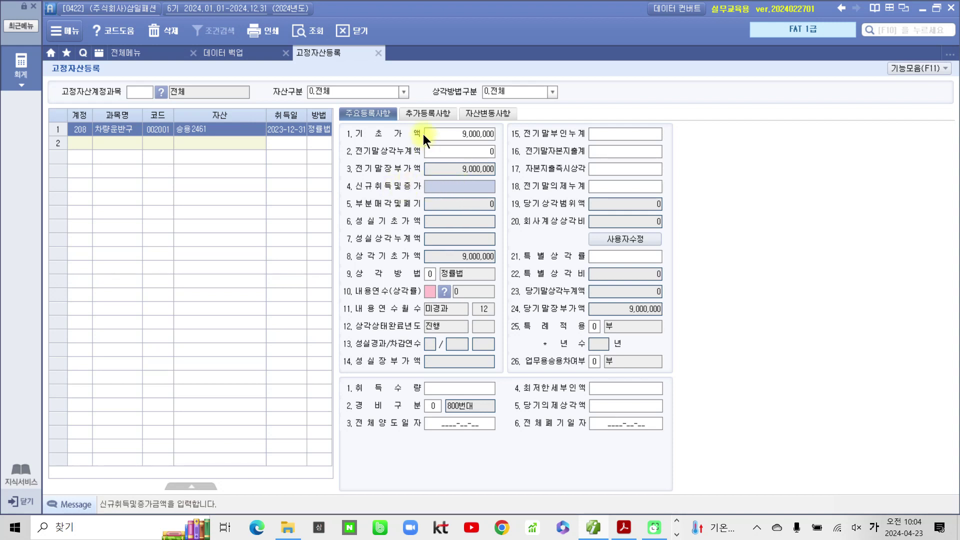
Step: Set the vehicle's 상각방법 to 1 (정액법) and its 내용연수 to 5
left_click(454, 206)
left_click(448, 222)
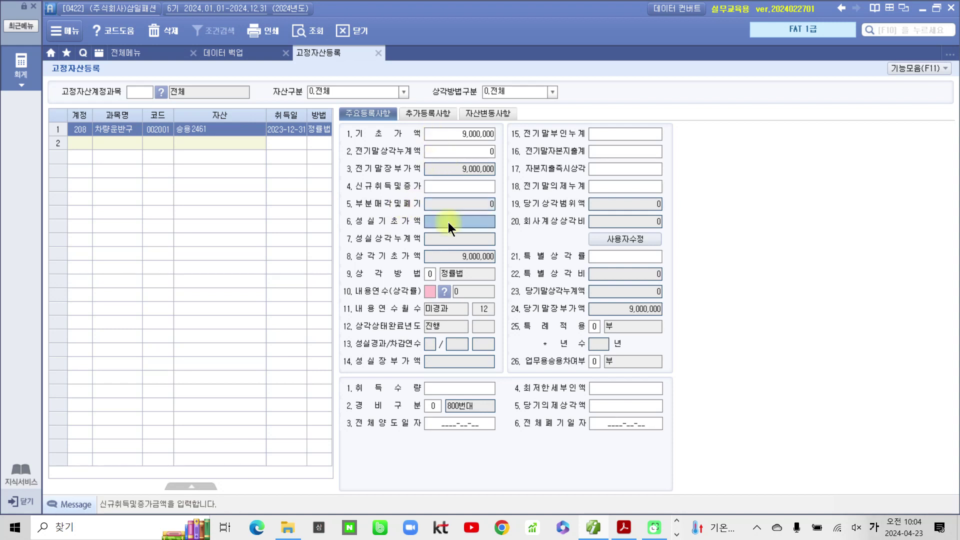
left_click(448, 238)
left_click(448, 256)
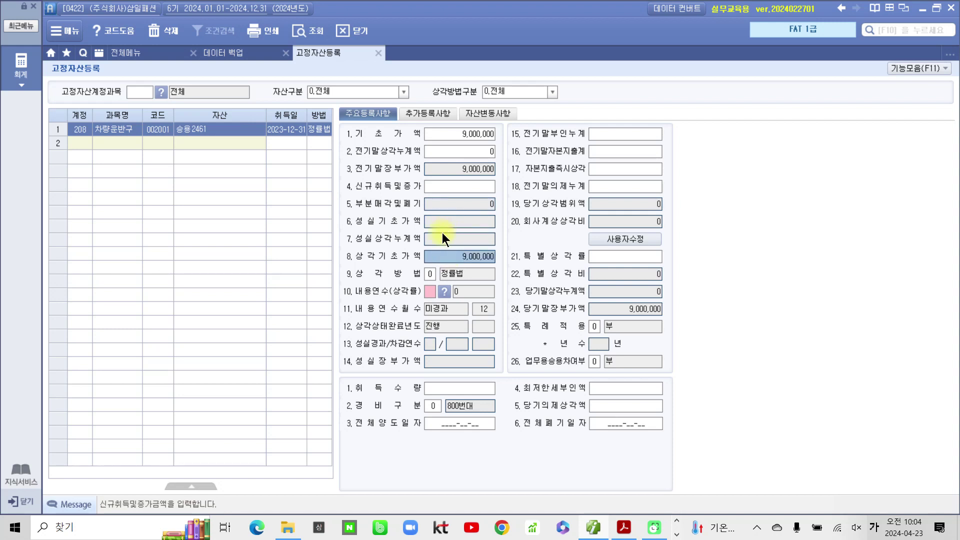
left_click(428, 274)
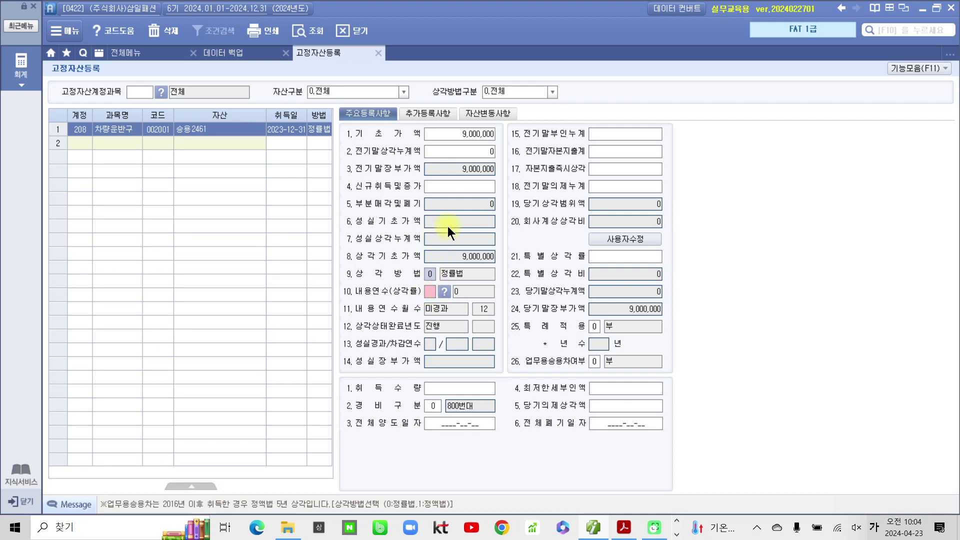
type("11")
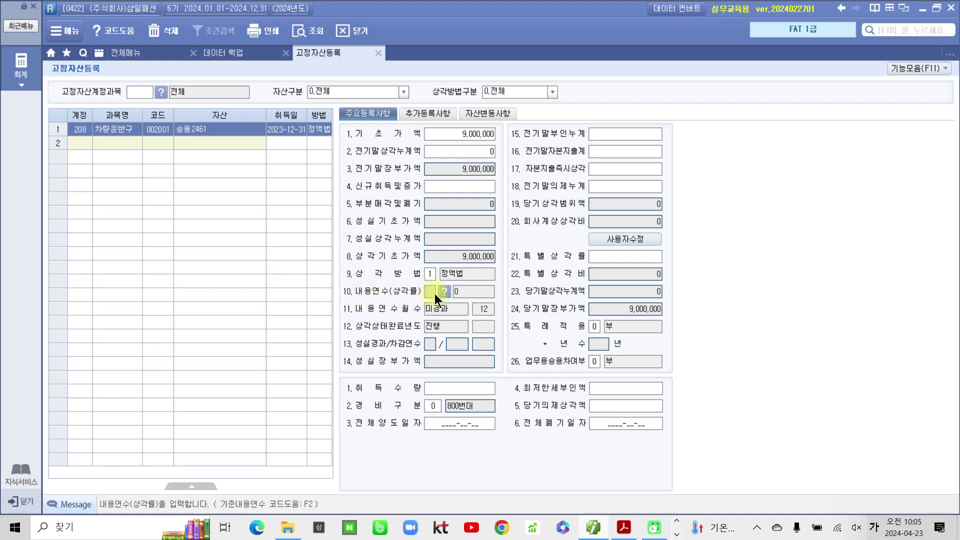
type("5")
key("Hangul")
key("Return")
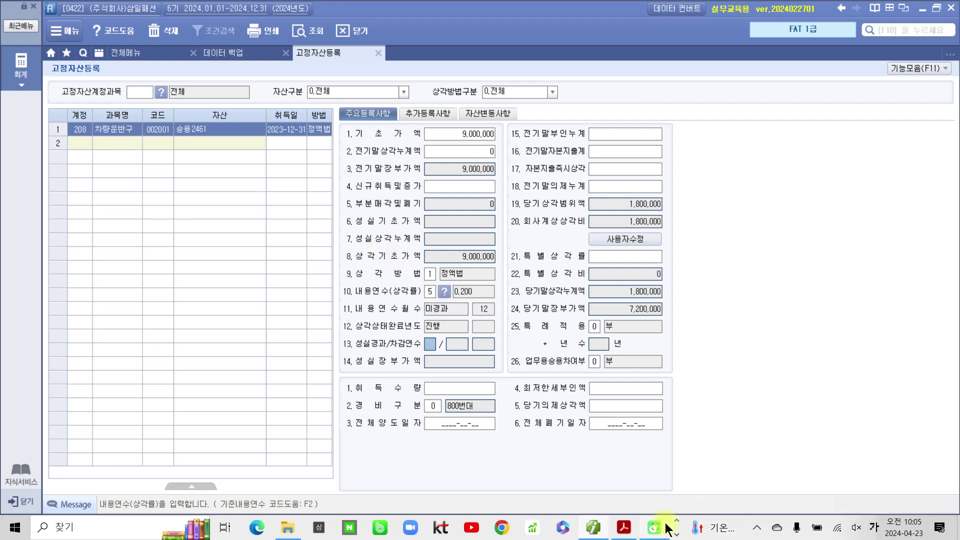
Step: Switch to the exercise PDF, box and underline 경비구분 in red, and tick the 코드, 자산명, 취득일, 상각방법, 기초가액 and 내용연수 headings
left_click(623, 527)
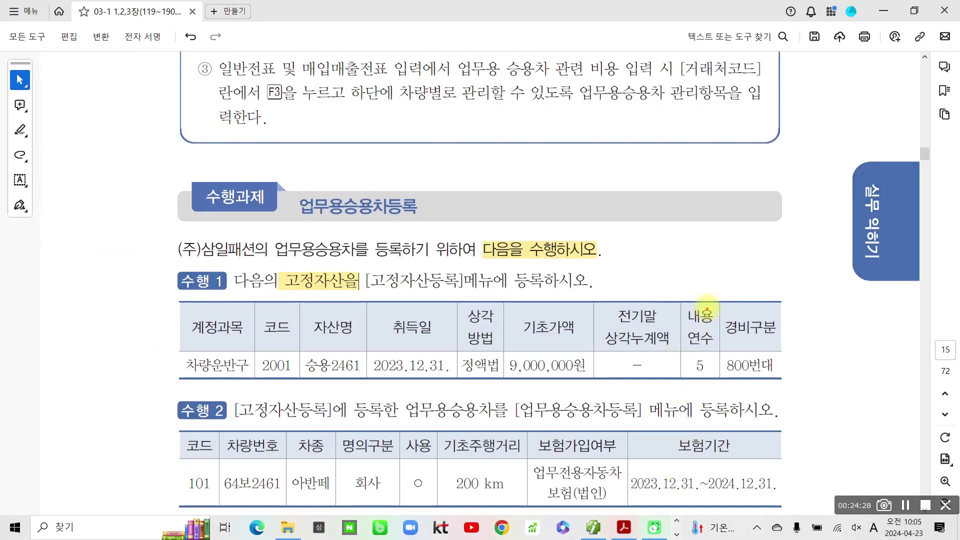
mouse_move(716, 293)
left_mouse_down()
mouse_move(777, 390)
mouse_move(789, 385)
left_mouse_up()
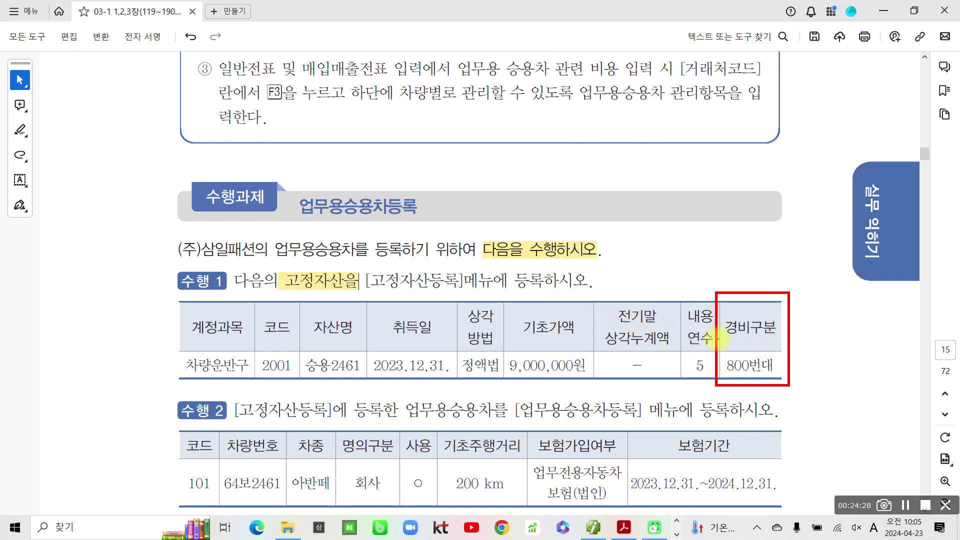
left_click_drag(718, 340, 783, 340)
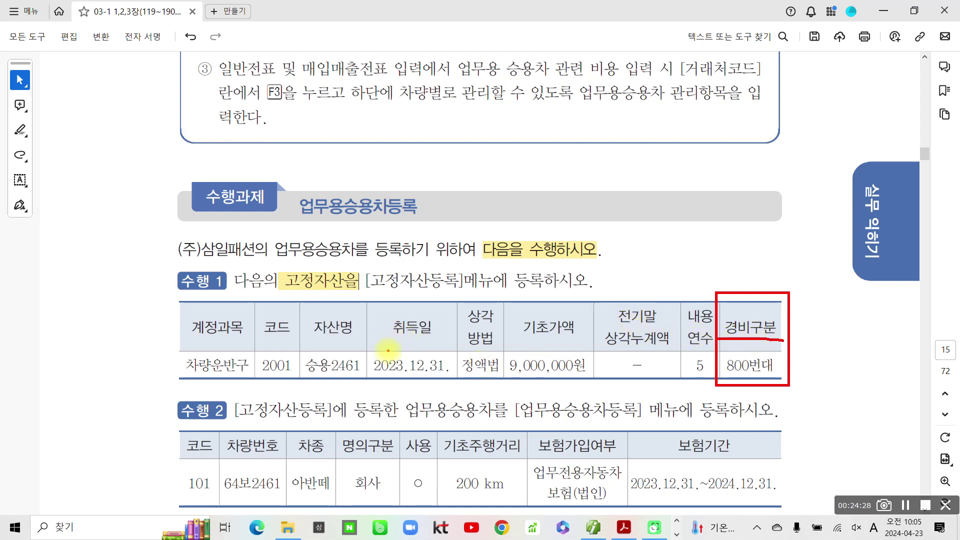
mouse_move(274, 340)
left_mouse_down()
mouse_move(282, 349)
mouse_move(337, 343)
left_mouse_up()
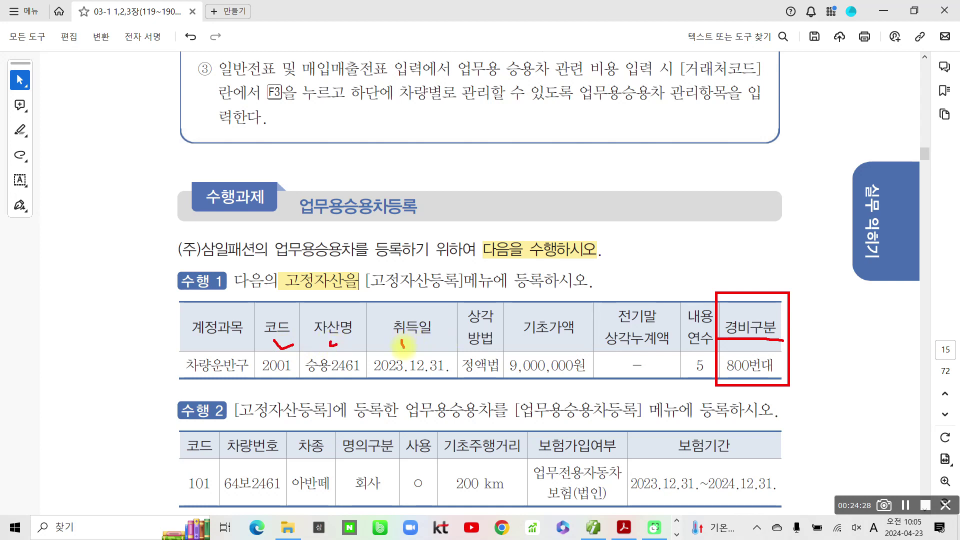
left_click_drag(402, 343, 419, 341)
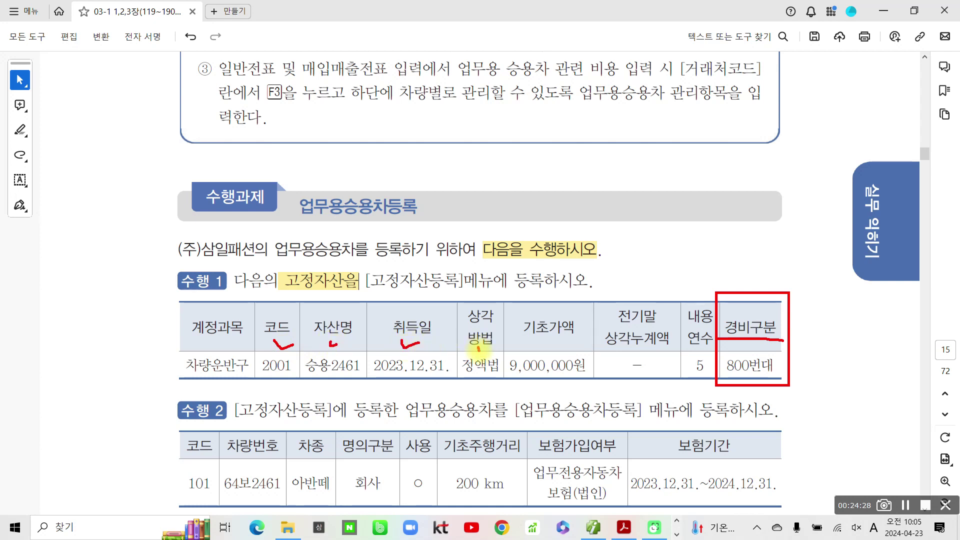
left_click_drag(478, 348, 553, 342)
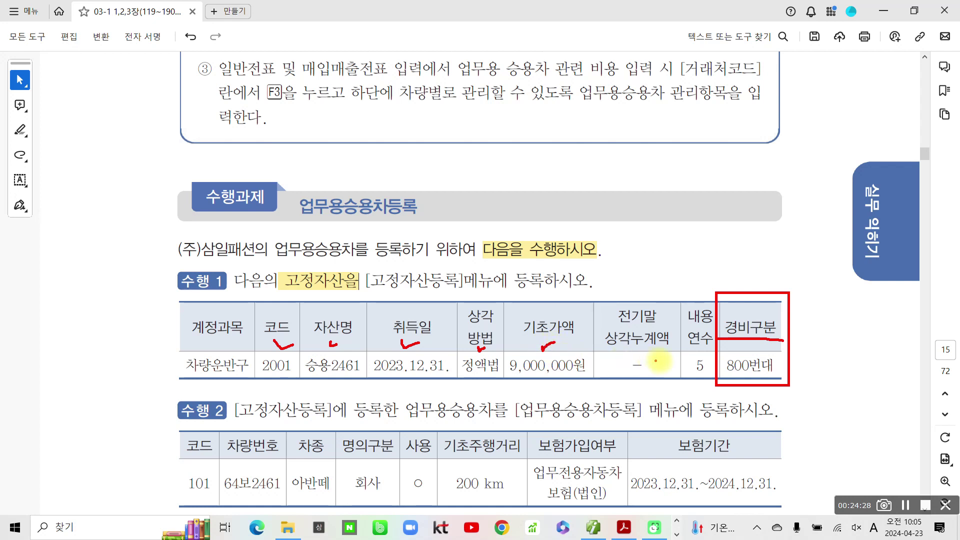
left_click_drag(689, 347, 704, 348)
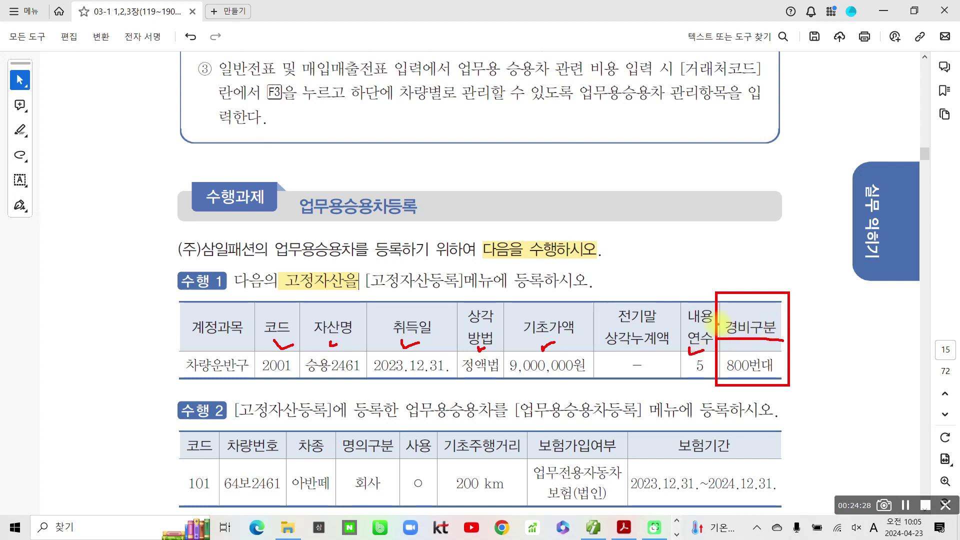
Step: Circle the 경비구분 heading, underline 800번대, and draw a curved red arrow from it up toward the margin
mouse_move(746, 316)
left_mouse_down()
mouse_move(728, 321)
mouse_move(767, 341)
mouse_move(796, 320)
mouse_move(787, 340)
left_mouse_up()
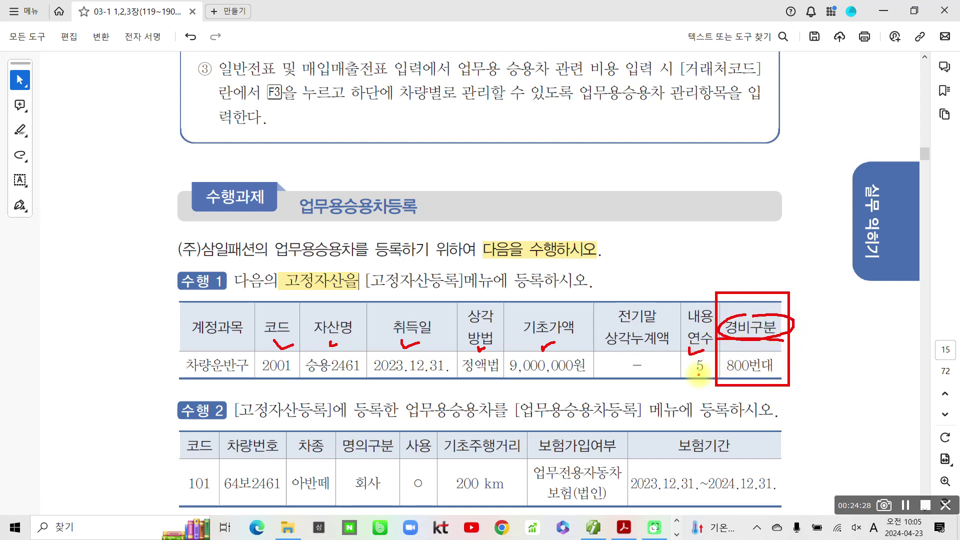
left_click_drag(698, 376, 799, 373)
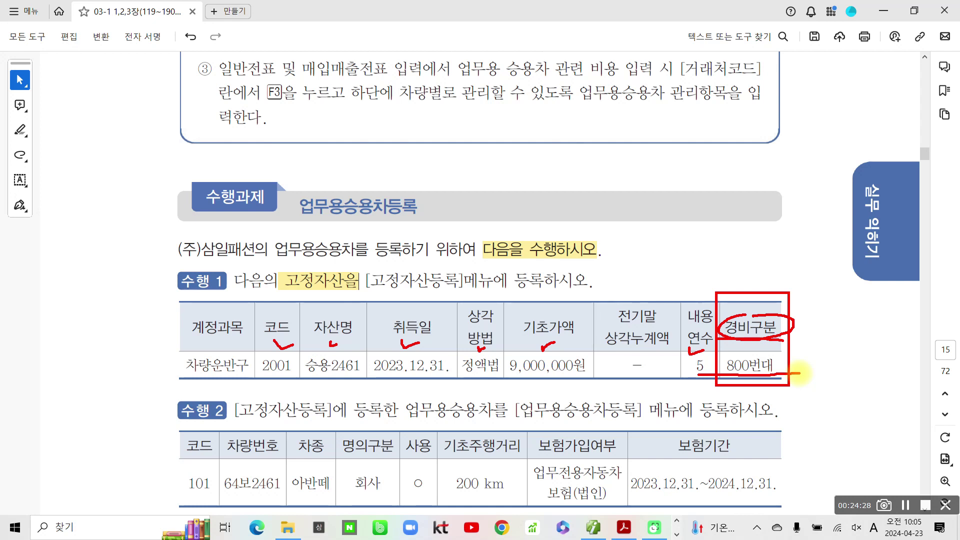
mouse_move(799, 373)
left_mouse_down()
mouse_move(797, 226)
mouse_move(810, 236)
mouse_move(800, 245)
mouse_move(820, 232)
mouse_move(794, 222)
left_mouse_up()
Step: Try handwriting a red note above the arrow, and undo its most recent strokes
mouse_move(673, 165)
left_mouse_down()
mouse_move(702, 182)
mouse_move(699, 197)
left_mouse_up()
mouse_move(719, 145)
left_mouse_down()
mouse_move(729, 198)
mouse_move(747, 175)
mouse_move(725, 216)
mouse_move(763, 172)
mouse_move(760, 190)
left_mouse_up()
left_click_drag(771, 151, 771, 192)
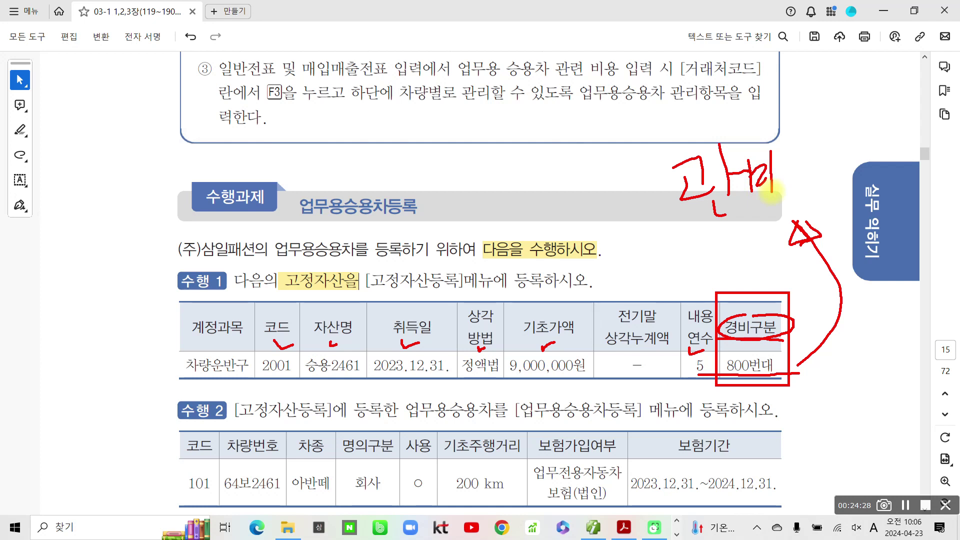
key("ctrl+z")
key("ctrl+z")
key("ctrl+z")
key("ctrl+z")
key("ctrl+z")
key("ctrl+z")
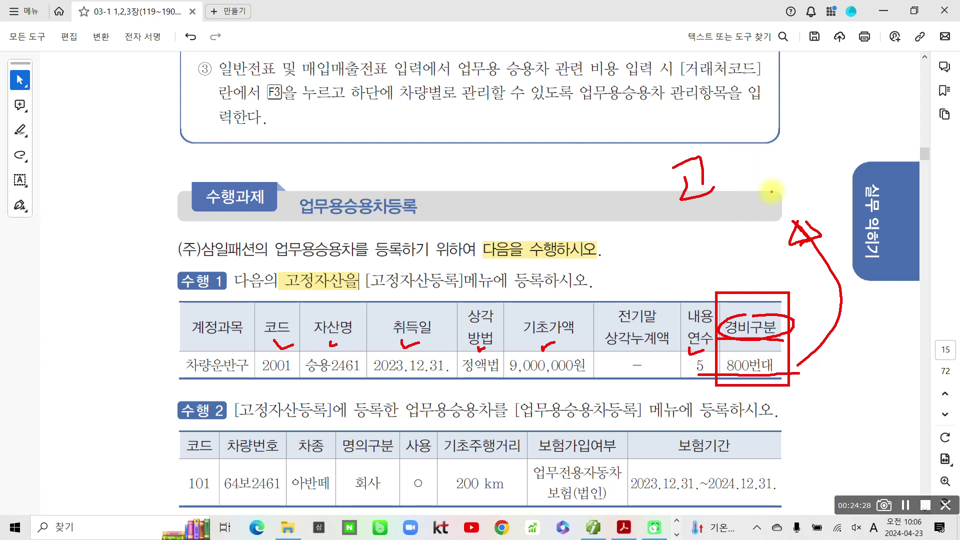
key("ctrl+z")
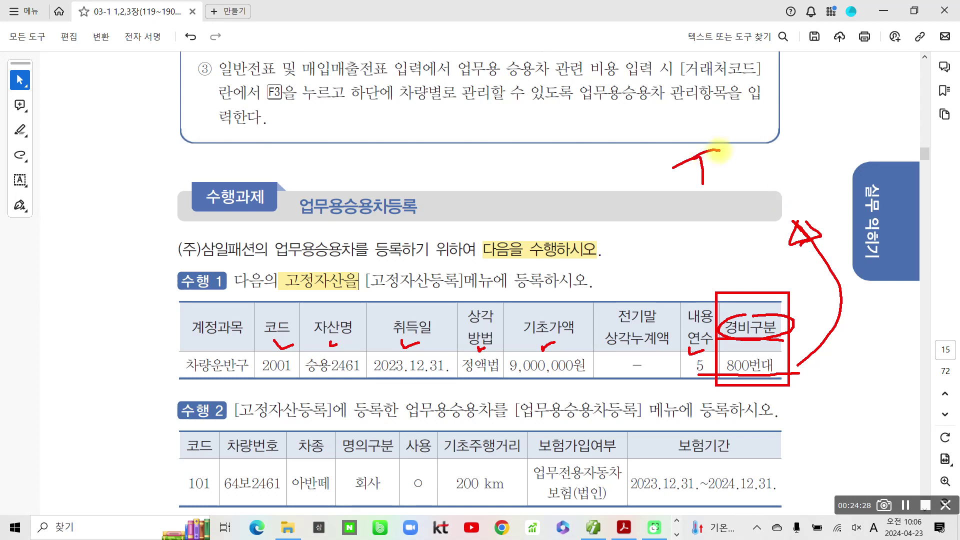
Step: Handwrite 판매관리비 in red on two lines at the arrow's tip
left_click_drag(711, 148, 711, 183)
left_click_drag(693, 188, 732, 183)
left_click_drag(730, 146, 730, 182)
mouse_move(740, 162)
left_mouse_down()
mouse_move(751, 161)
mouse_move(740, 194)
mouse_move(781, 190)
left_mouse_up()
left_click_drag(796, 150, 790, 199)
left_click_drag(710, 223, 750, 245)
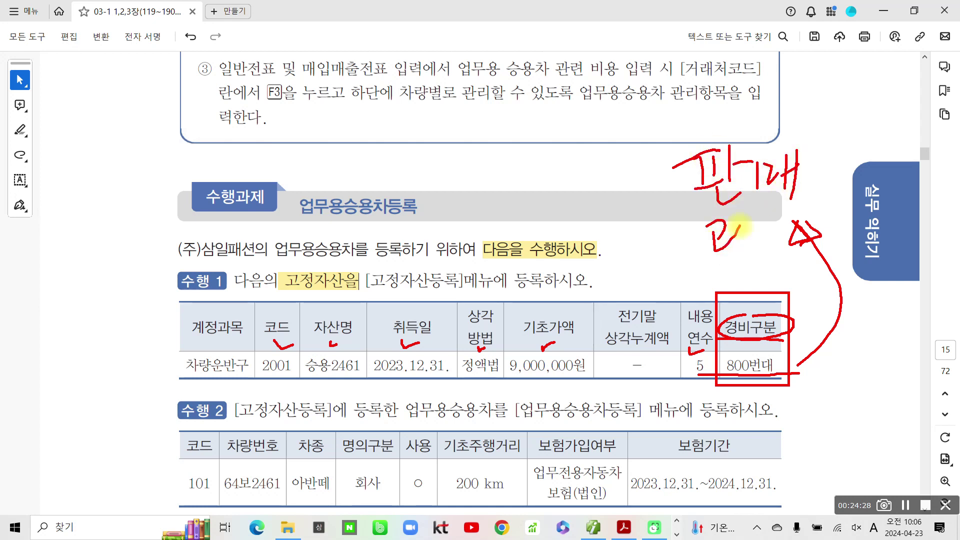
left_click_drag(746, 212, 745, 252)
mouse_move(747, 230)
left_mouse_down()
mouse_move(760, 228)
mouse_move(760, 257)
left_mouse_up()
left_click_drag(755, 220, 769, 256)
mouse_move(780, 217)
left_mouse_down()
mouse_move(779, 247)
mouse_move(790, 245)
left_mouse_up()
mouse_move(804, 210)
left_mouse_down()
mouse_move(807, 243)
mouse_move(813, 227)
left_mouse_up()
left_click_drag(824, 191, 822, 255)
Step: Draw red circles around the handwritten 판매관리비 note and around 800번대 in the table
left_click_drag(679, 237, 854, 253)
left_click_drag(673, 217, 840, 243)
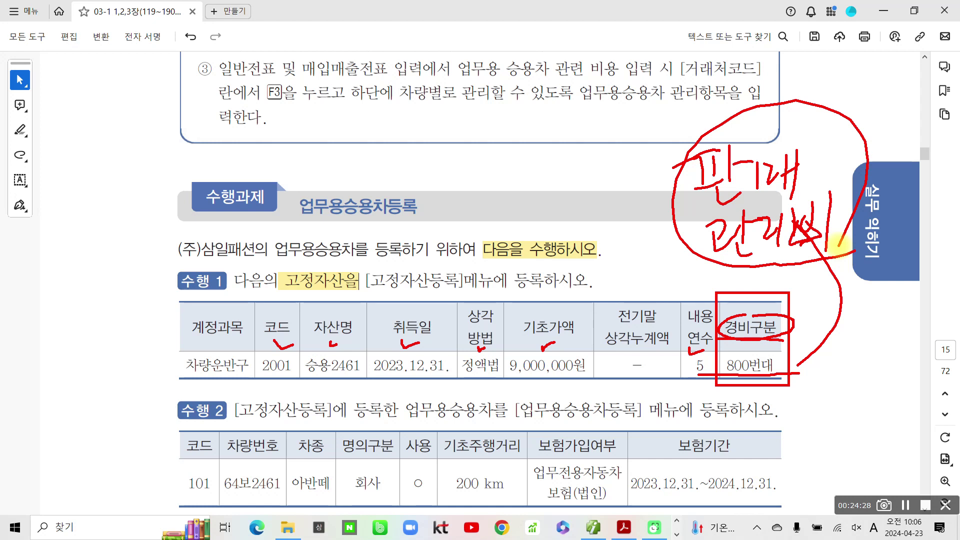
mouse_move(780, 387)
left_mouse_down()
mouse_move(749, 353)
mouse_move(795, 372)
left_mouse_up()
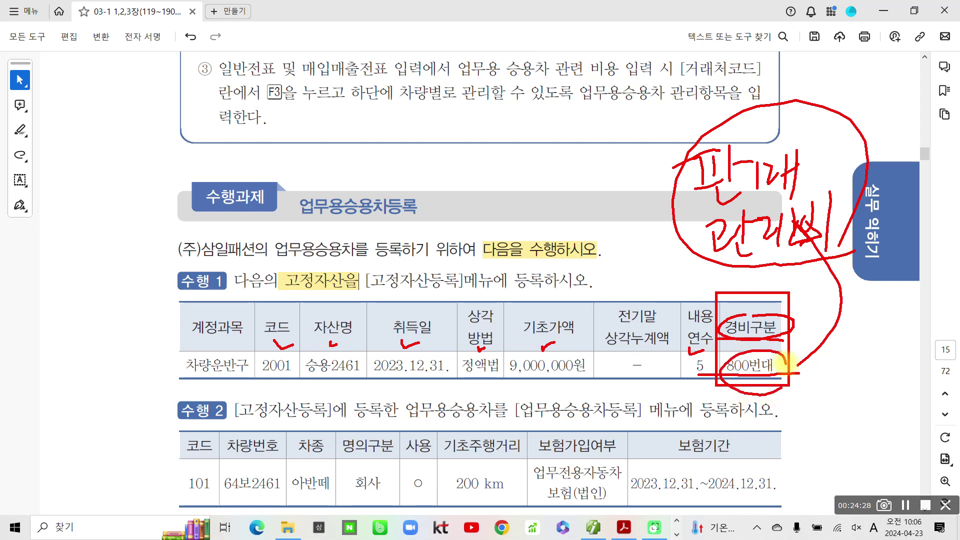
mouse_move(799, 272)
left_mouse_down()
mouse_move(724, 106)
mouse_move(863, 207)
mouse_move(844, 231)
left_mouse_up()
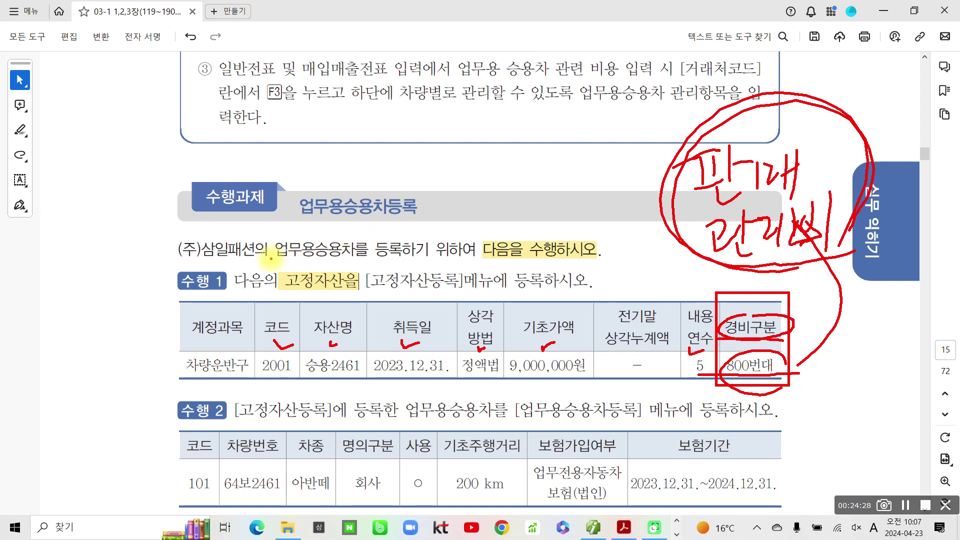
Step: Underline 업무용승용차를, circle (주)삼일 and 800번대 again, clear the drawings, and switch back to the 고정자산등록 form
left_click_drag(268, 259, 361, 259)
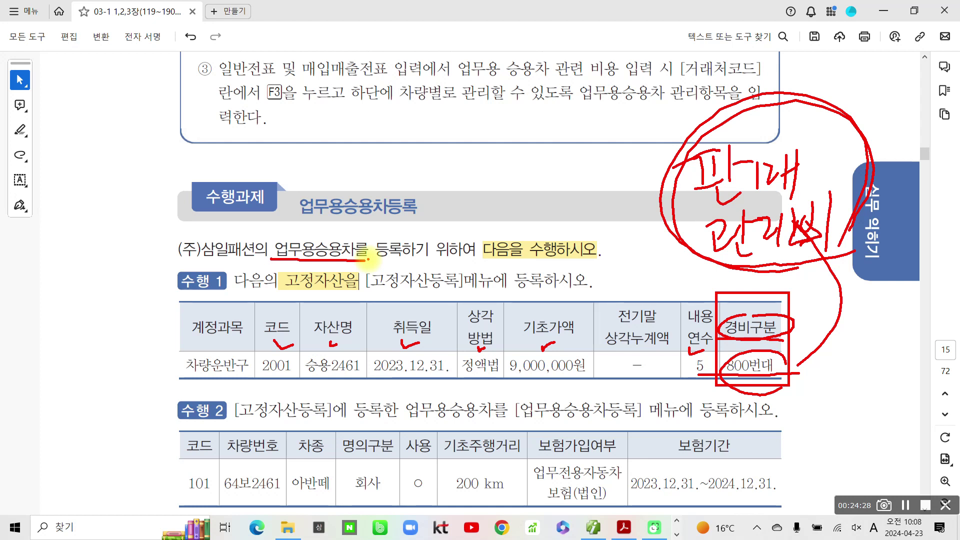
mouse_move(217, 284)
left_mouse_down()
mouse_move(163, 275)
mouse_move(213, 295)
left_mouse_up()
mouse_move(772, 359)
left_mouse_down()
mouse_move(719, 388)
mouse_move(765, 407)
left_mouse_up()
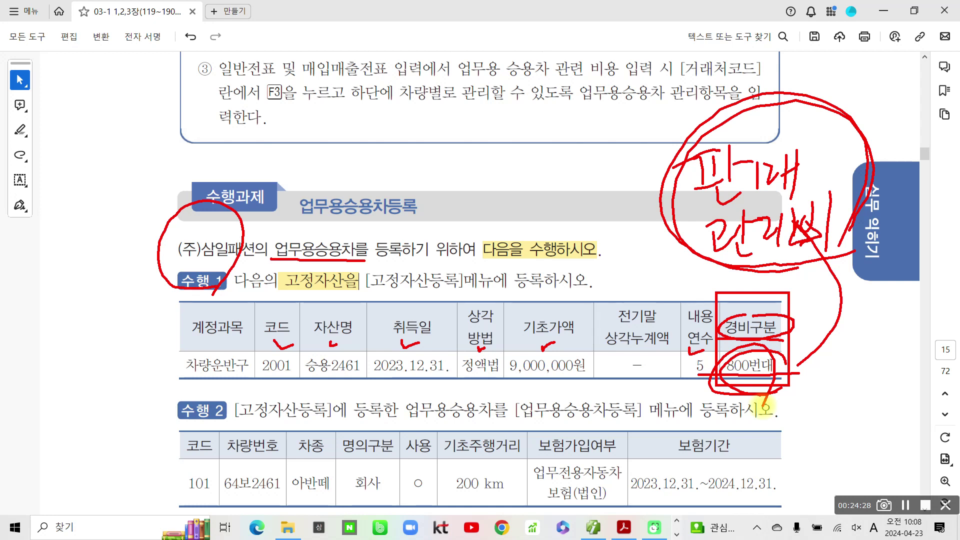
key("Escape")
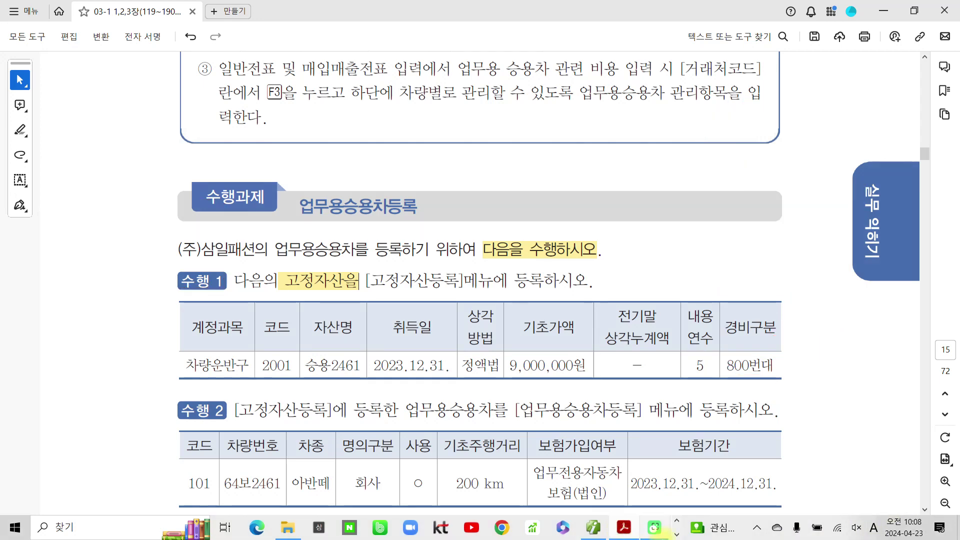
left_click(599, 534)
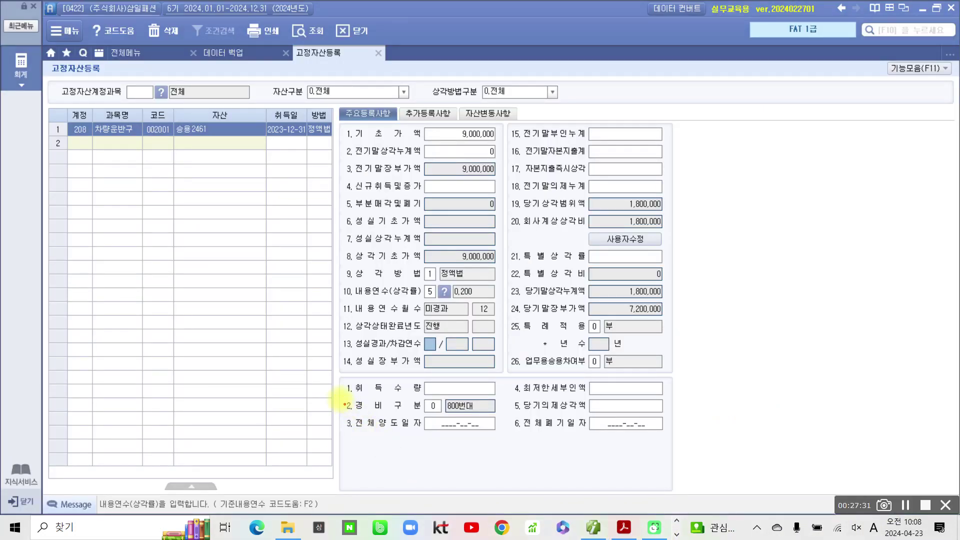
Step: Draw a red box around 경비구분, clear it, and set 경비구분 to 0.800번대 for 승용2461
left_click_drag(379, 406, 524, 415)
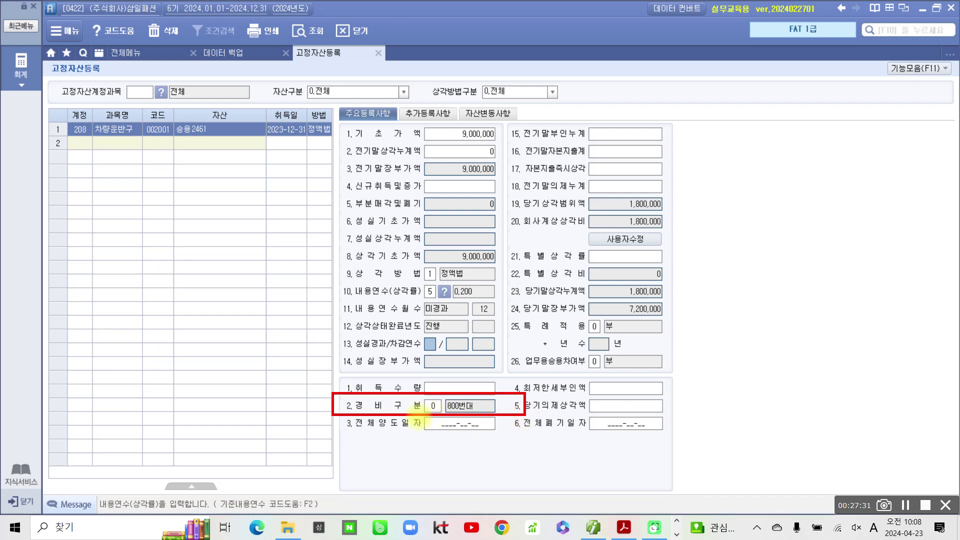
key("Escape")
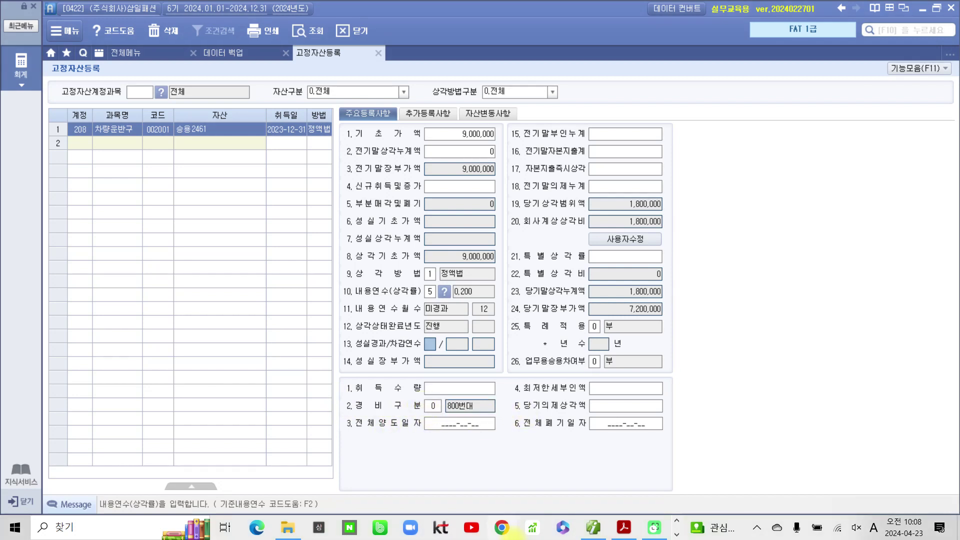
left_click(436, 406)
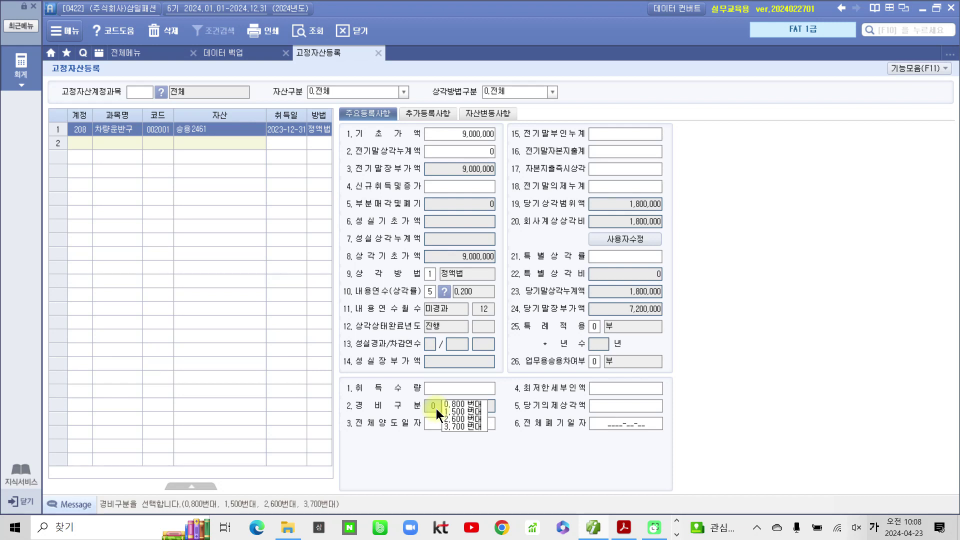
left_click(454, 403)
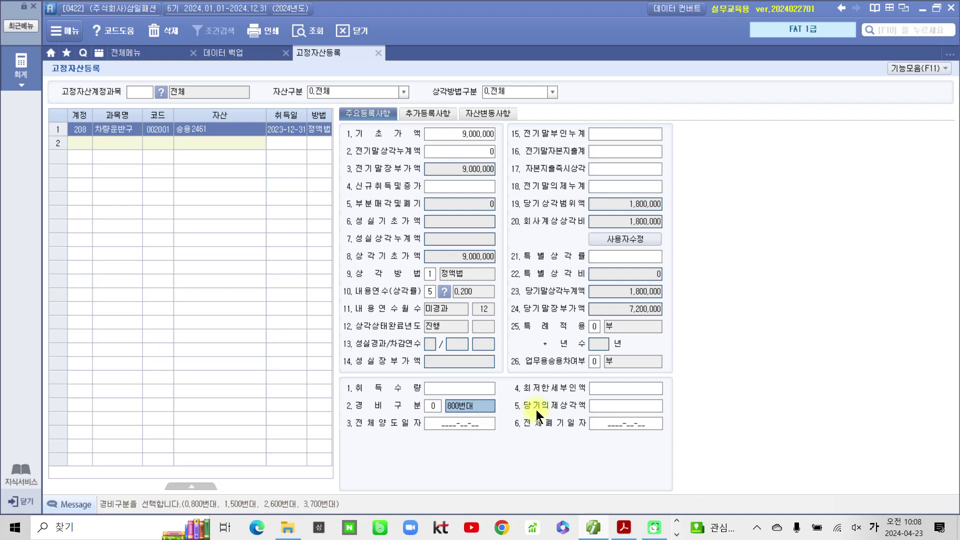
Step: Draw a red box around 26. 업무용승용차여부, handwrite 여 in it with underlining, and clear the drawings
mouse_move(508, 348)
left_mouse_down()
mouse_move(730, 389)
mouse_move(718, 386)
left_mouse_up()
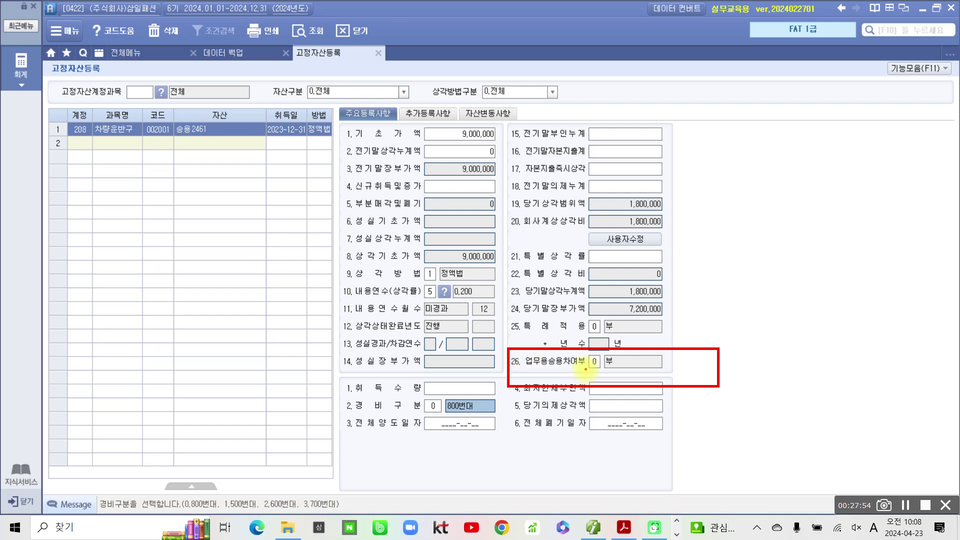
mouse_move(644, 373)
left_mouse_down()
mouse_move(664, 360)
mouse_move(672, 380)
left_mouse_up()
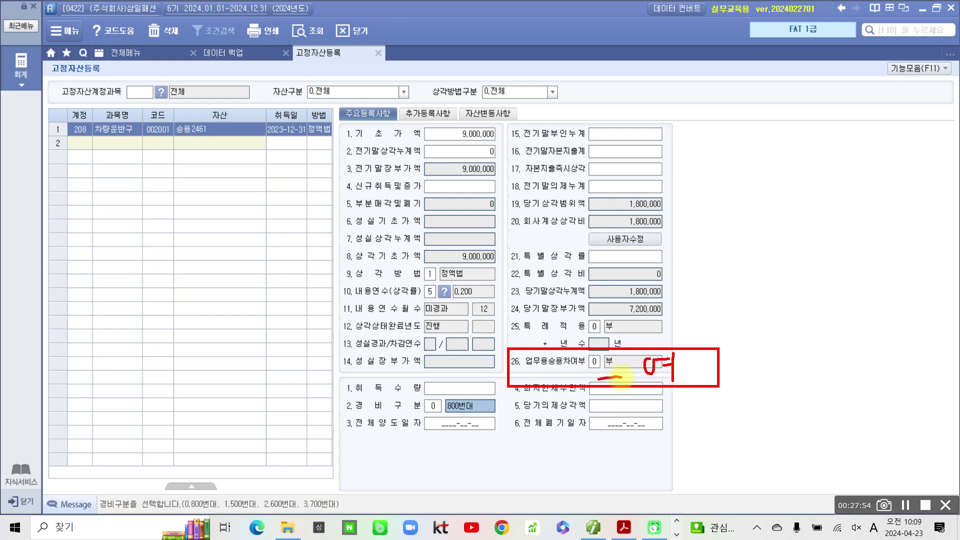
left_click_drag(599, 379, 622, 378)
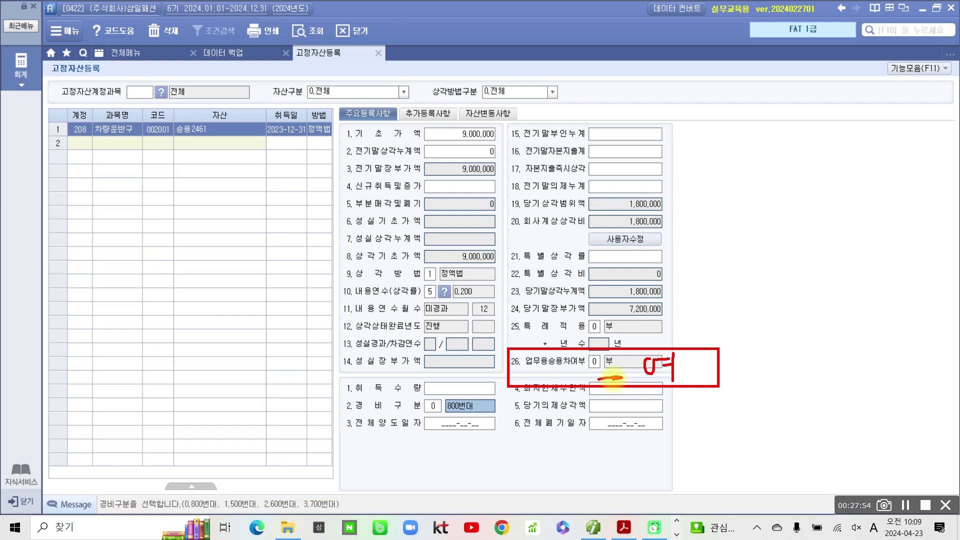
mouse_move(645, 385)
left_mouse_down()
mouse_move(635, 360)
mouse_move(682, 395)
left_mouse_up()
key("Escape")
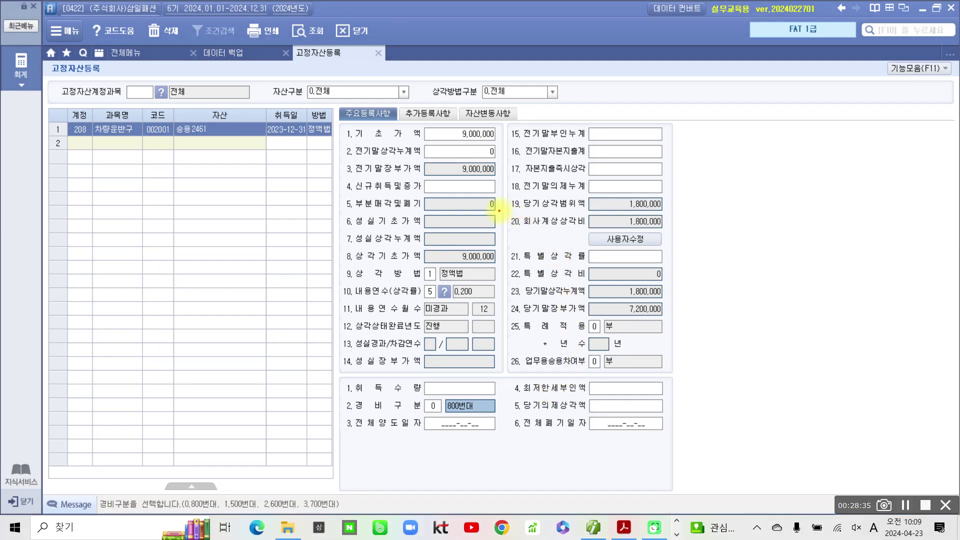
Step: Box and tick 20. 회사계상상각비, circle 상각방법 and 내용연수, handwrite /5 in red, and clear the drawings
mouse_move(498, 209)
left_mouse_down()
mouse_move(727, 236)
mouse_move(754, 219)
left_mouse_up()
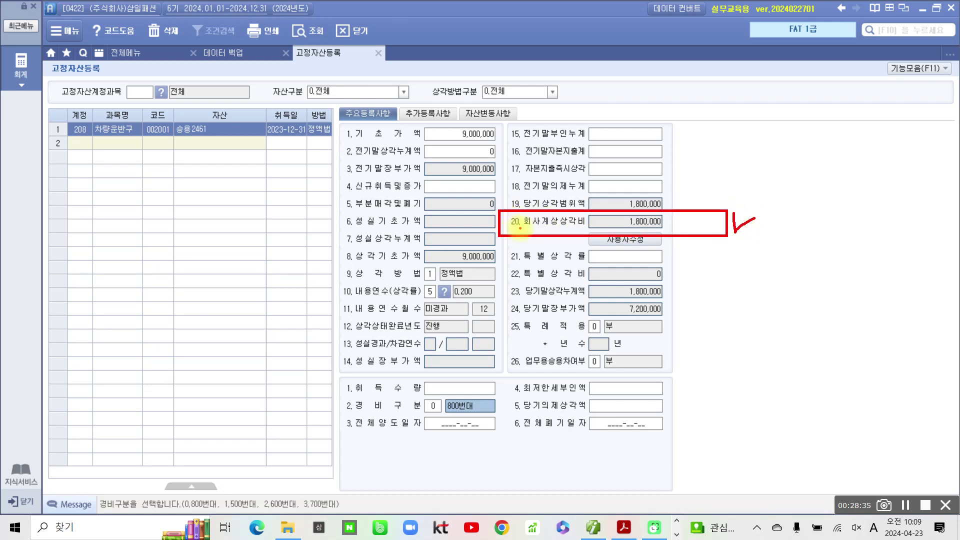
left_click_drag(520, 228, 543, 227)
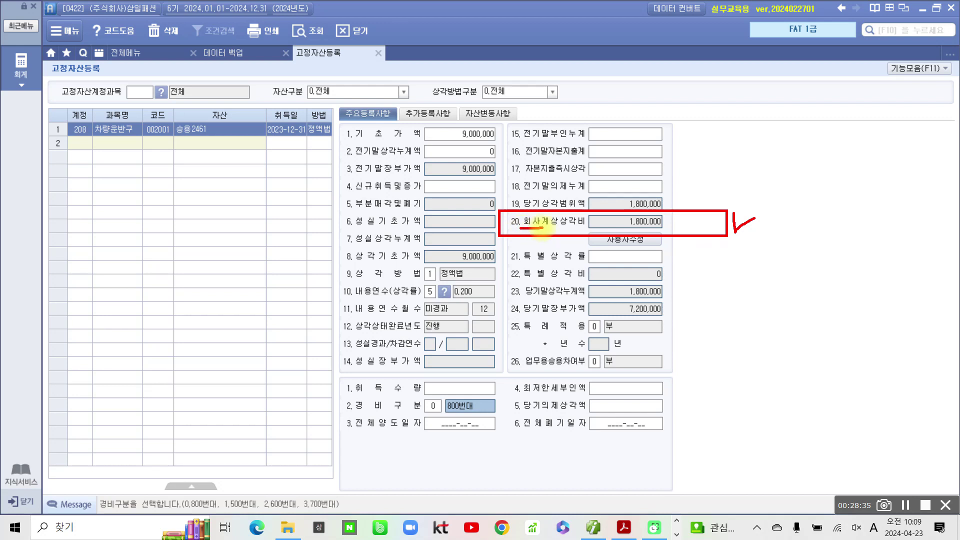
mouse_move(440, 244)
left_mouse_down()
mouse_move(382, 275)
mouse_move(492, 295)
mouse_move(420, 244)
mouse_move(446, 256)
left_mouse_up()
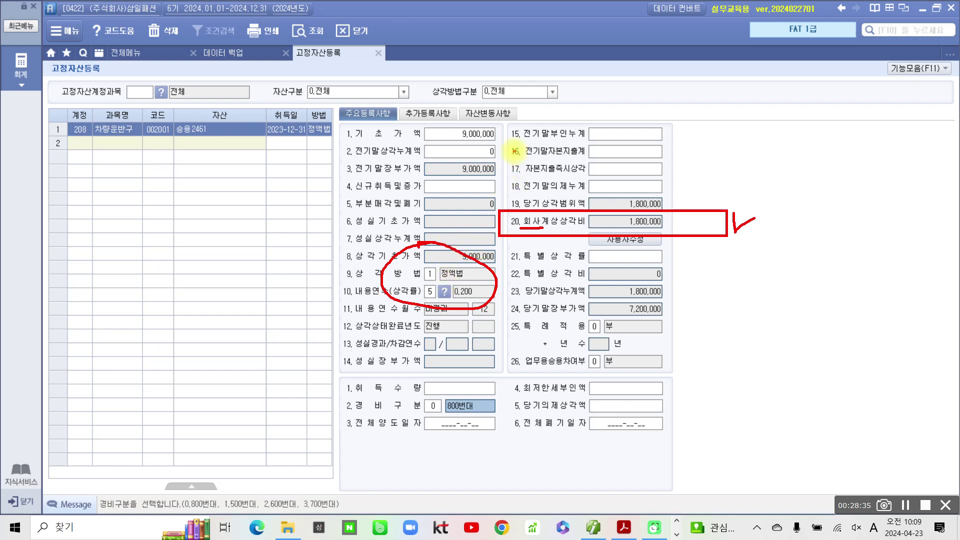
left_click_drag(515, 148, 491, 186)
mouse_move(558, 156)
left_mouse_down()
mouse_move(539, 165)
mouse_move(554, 174)
mouse_move(530, 183)
left_mouse_up()
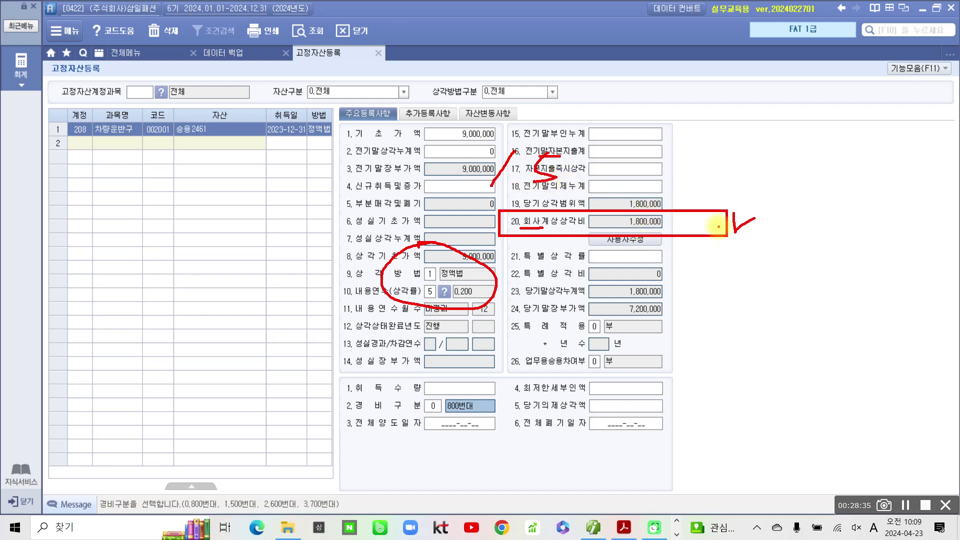
left_click(611, 221)
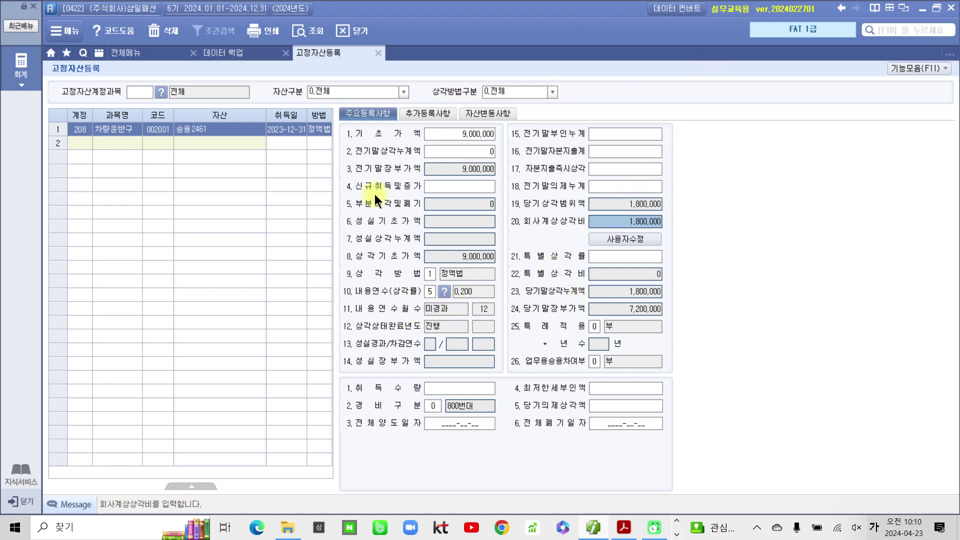
Step: Mark 업무용승용차등록 under 기초정보관리 and open that form
left_click(117, 53)
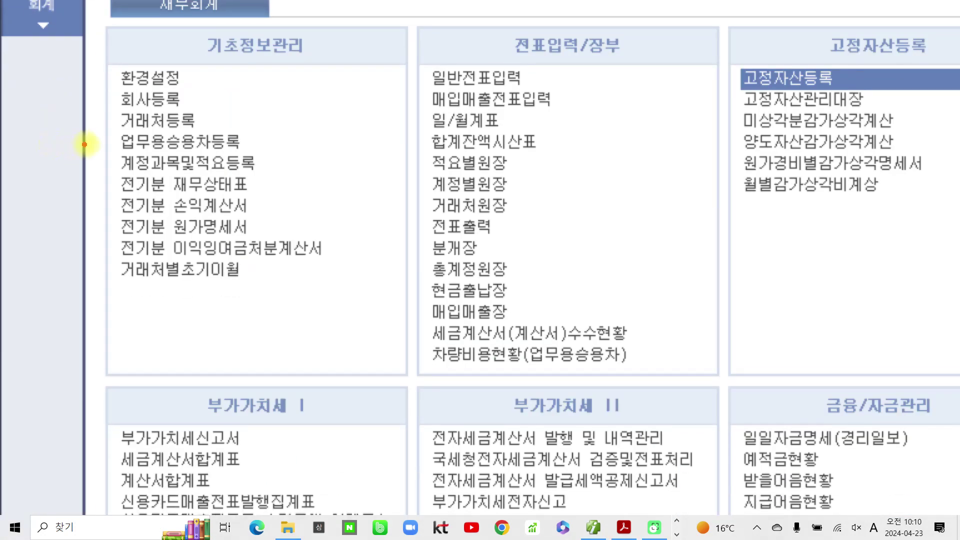
mouse_move(103, 150)
left_mouse_down()
mouse_move(257, 152)
mouse_move(253, 141)
left_mouse_up()
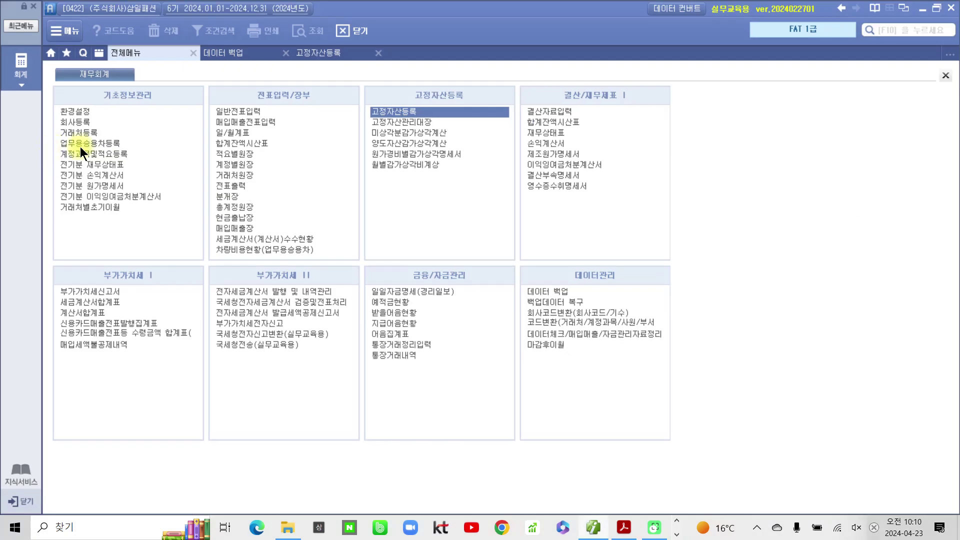
left_click(157, 142)
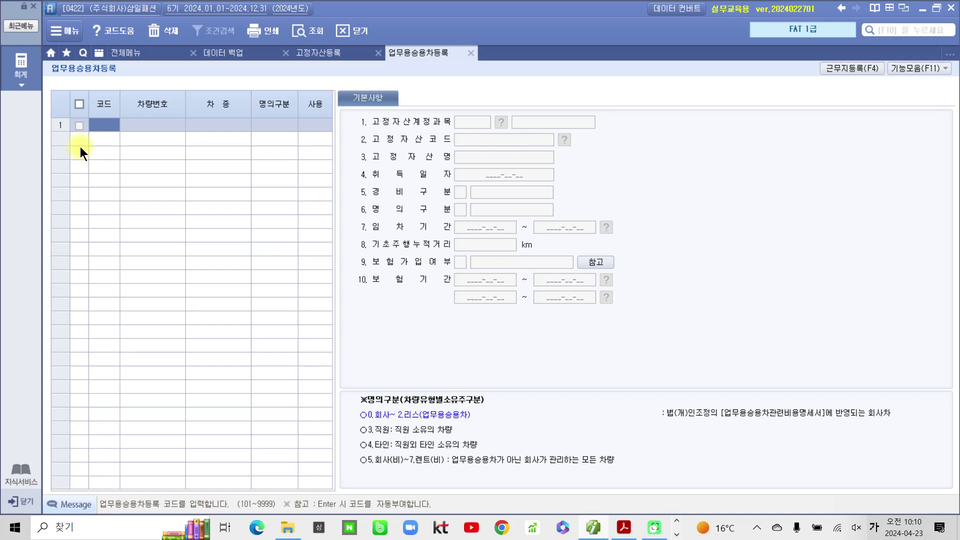
Step: Switch to the exercise PDF, review the 수행 2 instruction and code 101 in its table, and return to the 업무용승용차등록 form
left_click(616, 529)
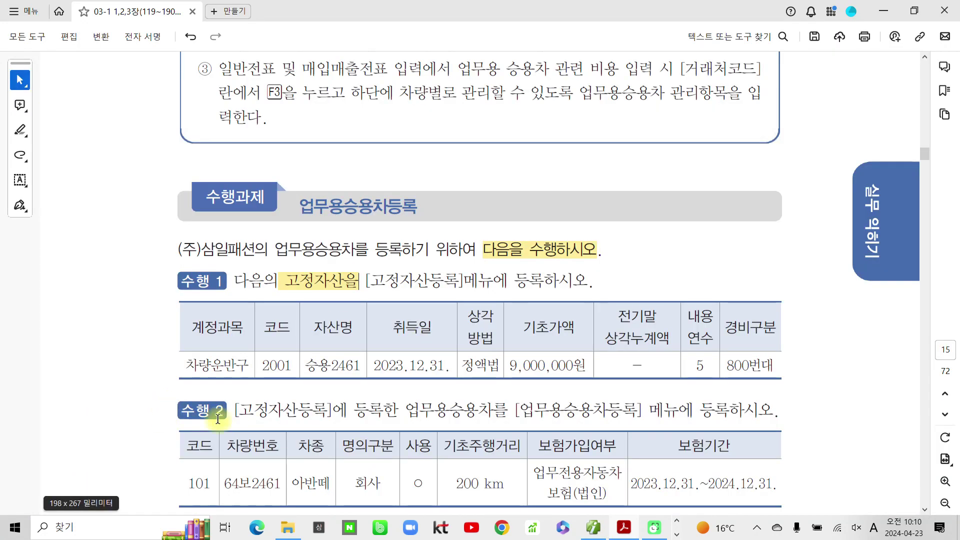
left_click_drag(243, 410, 353, 411)
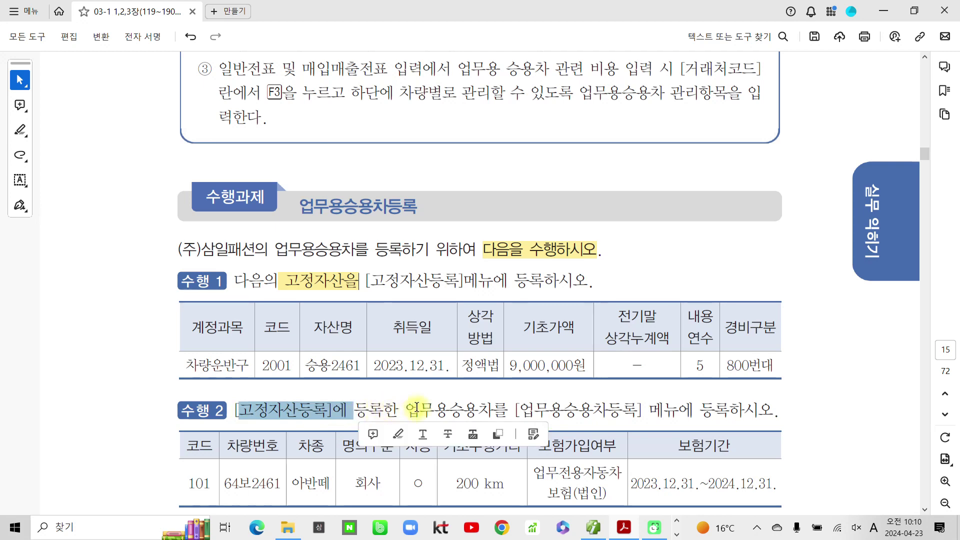
left_click(449, 411)
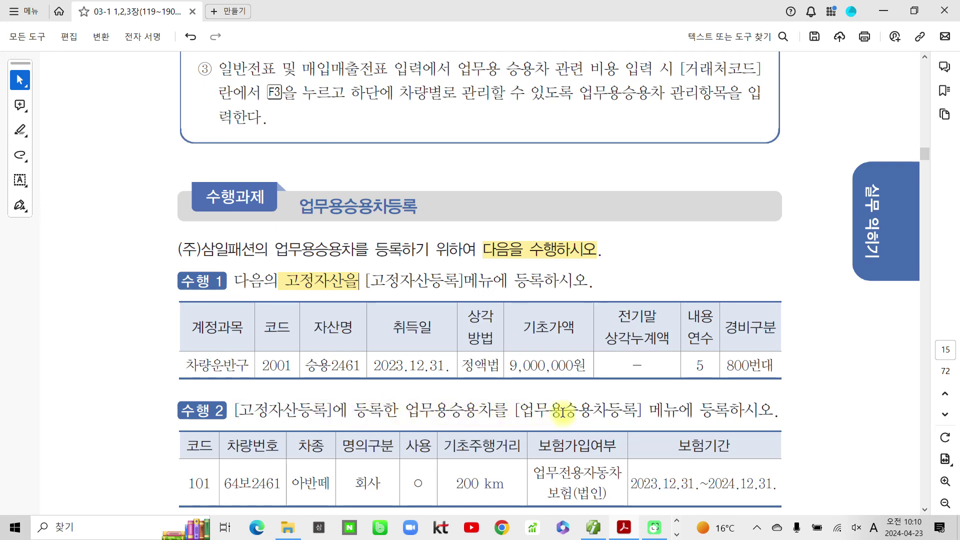
scroll(637, 439, "down", 3)
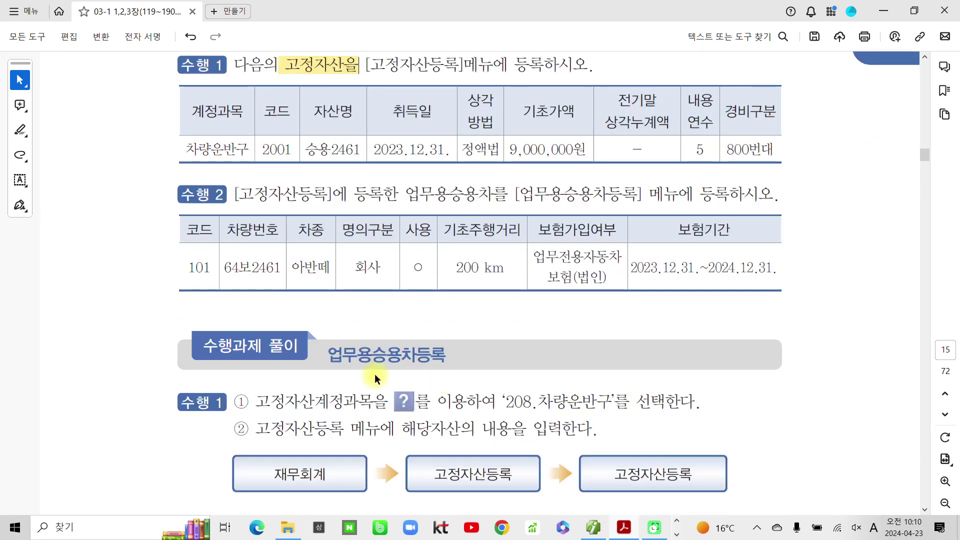
left_click_drag(186, 267, 210, 266)
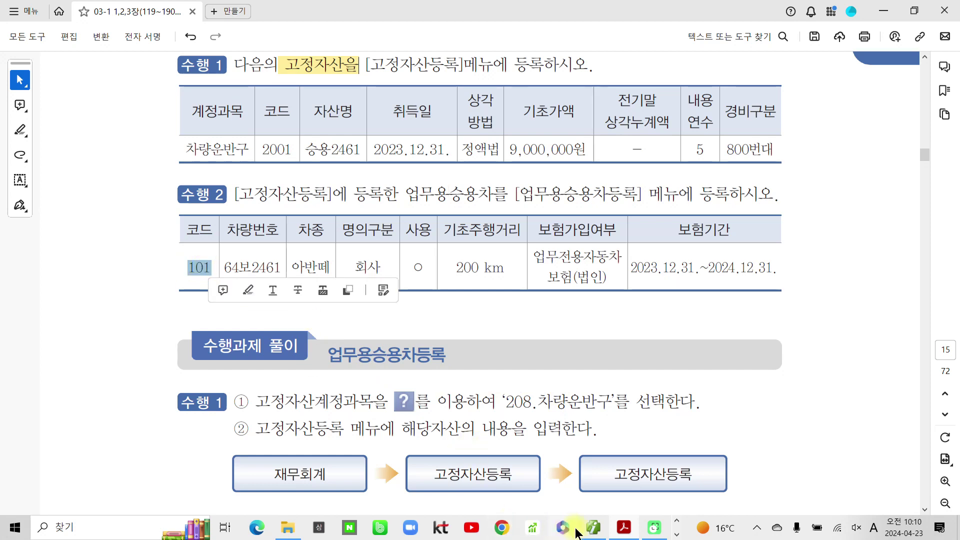
left_click(596, 529)
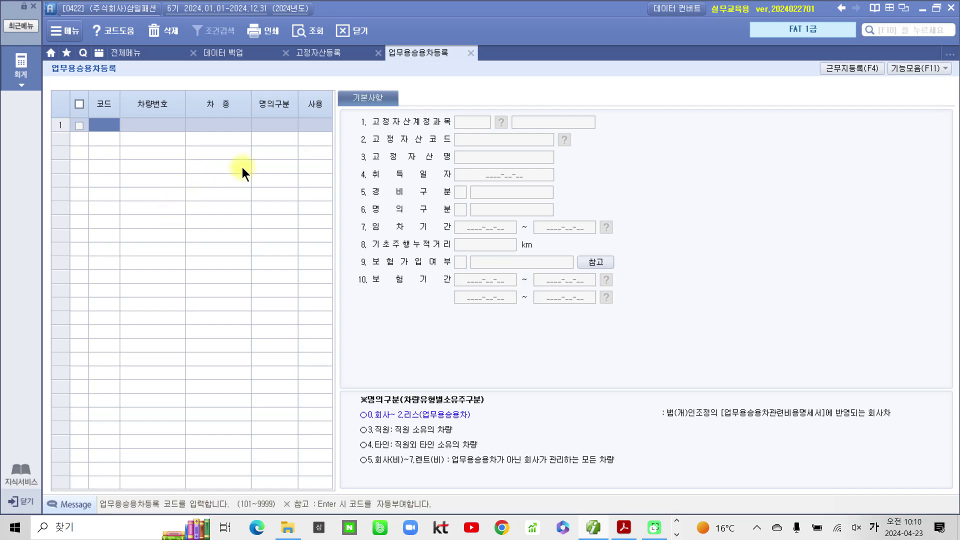
left_click(111, 122)
type("101")
key("Return")
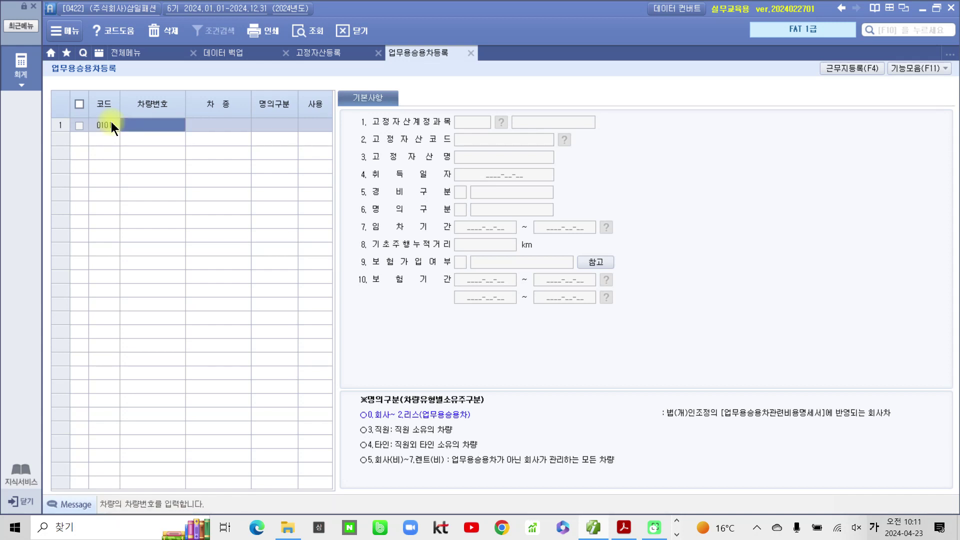
type("64")
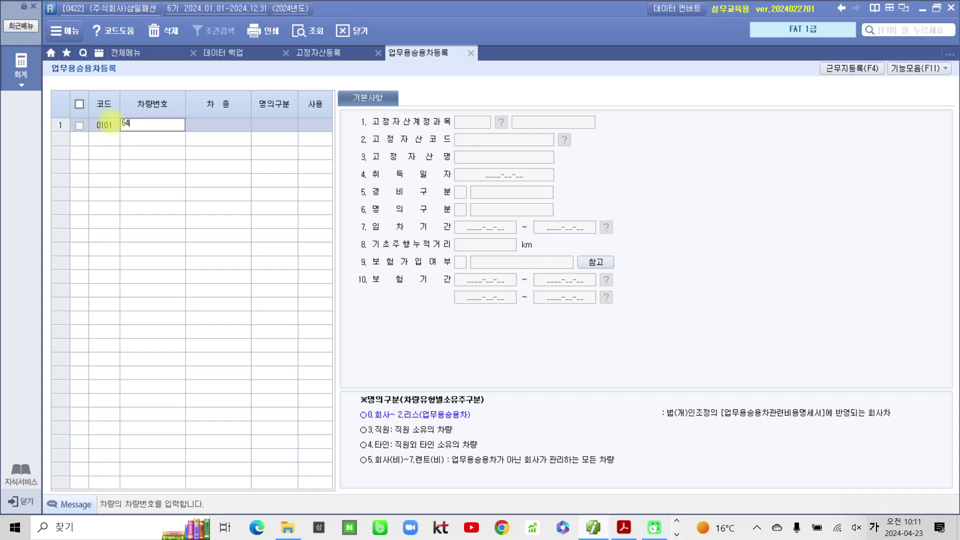
key("Hangul")
type("sk")
key("BackSpace")
key("BackSpace")
key("Hangul")
type("뢰")
type("2461")
key("Return")
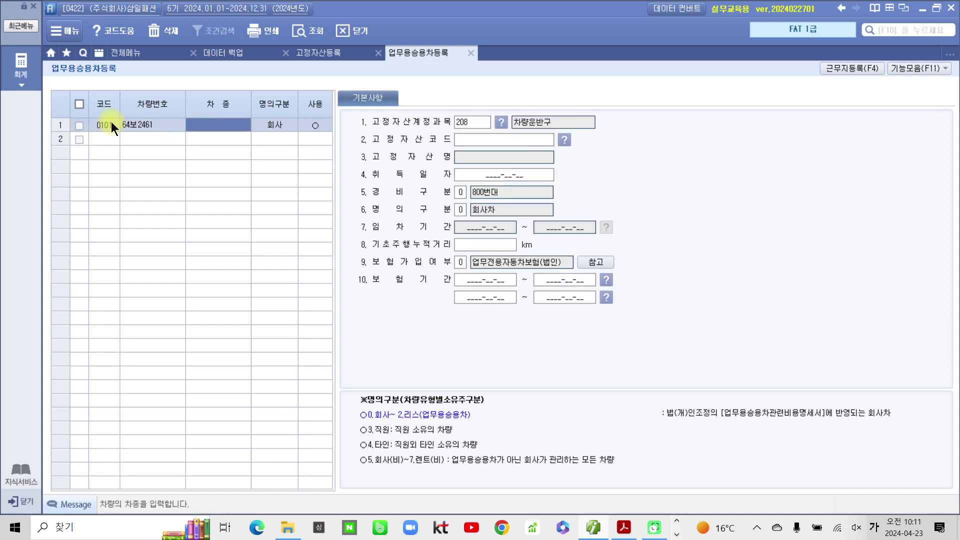
Step: Enter 차종 아반떼, keep 명의구분 as 0.회사 and 사용 as 0.○, and reselect the vehicle's row
type("아반")
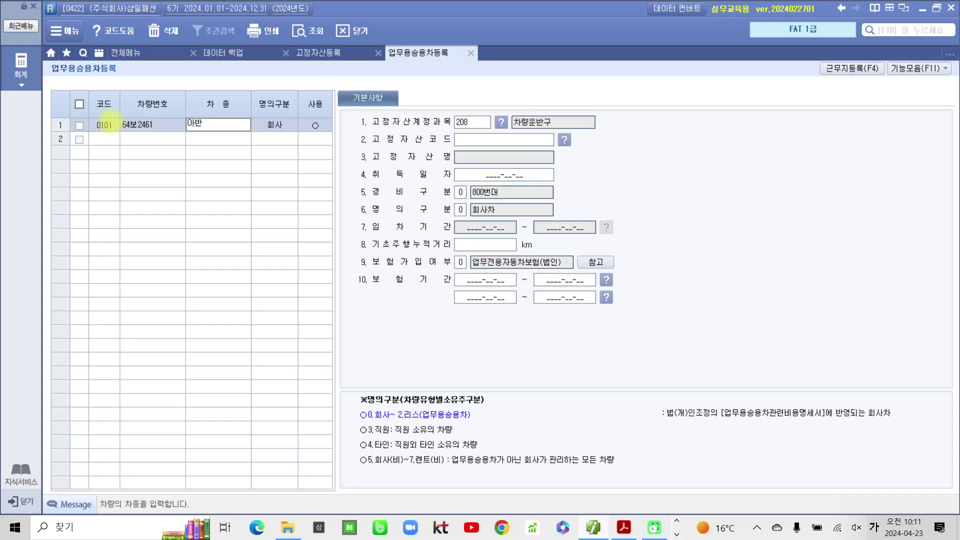
type("떼")
key("Return")
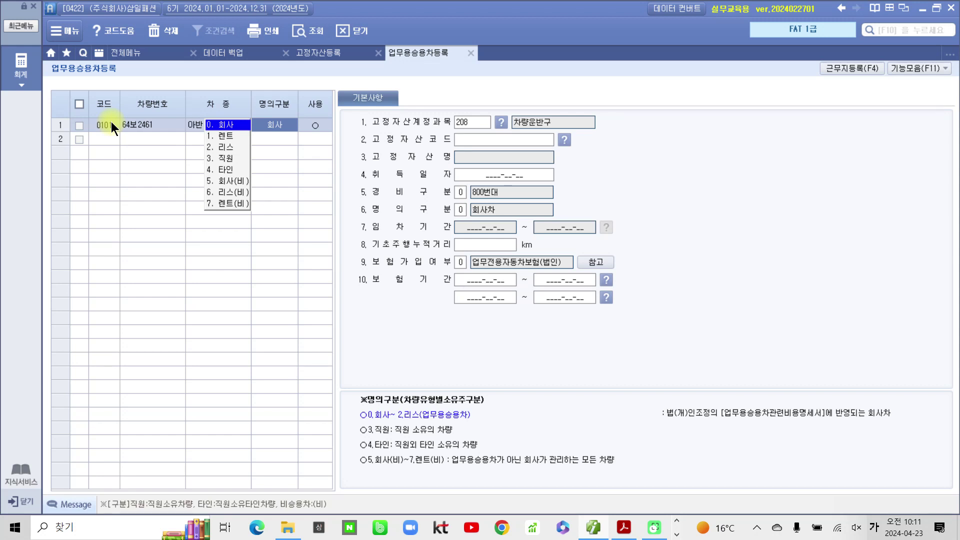
key("Return")
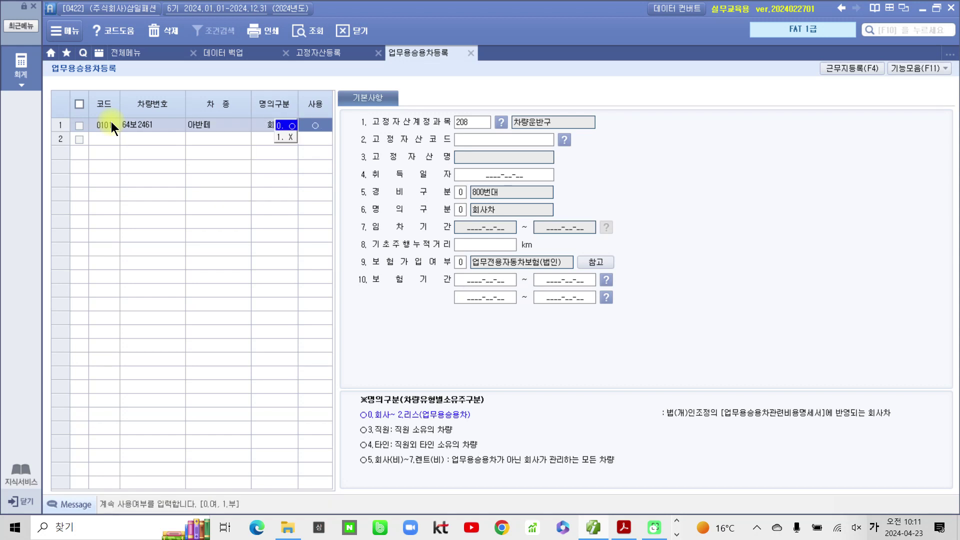
left_click(297, 124)
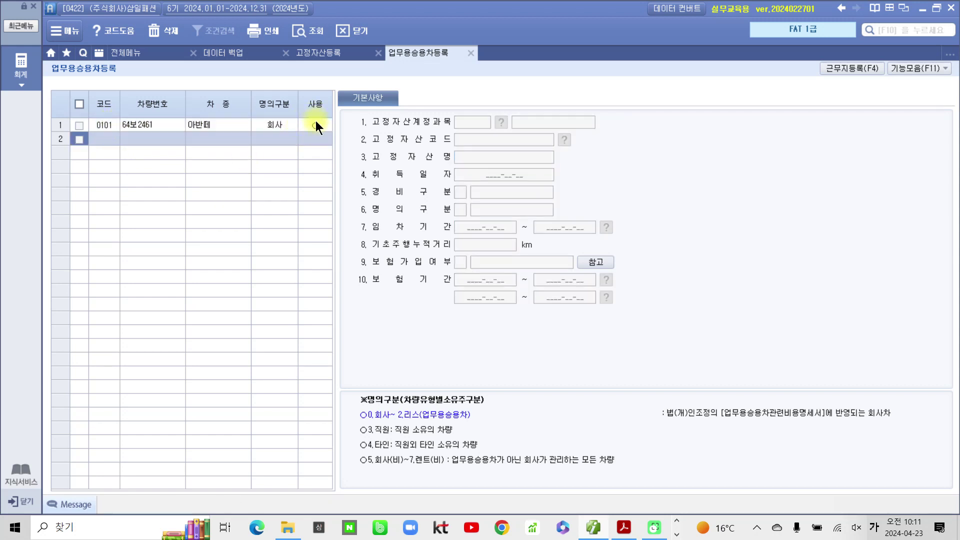
left_click(316, 123)
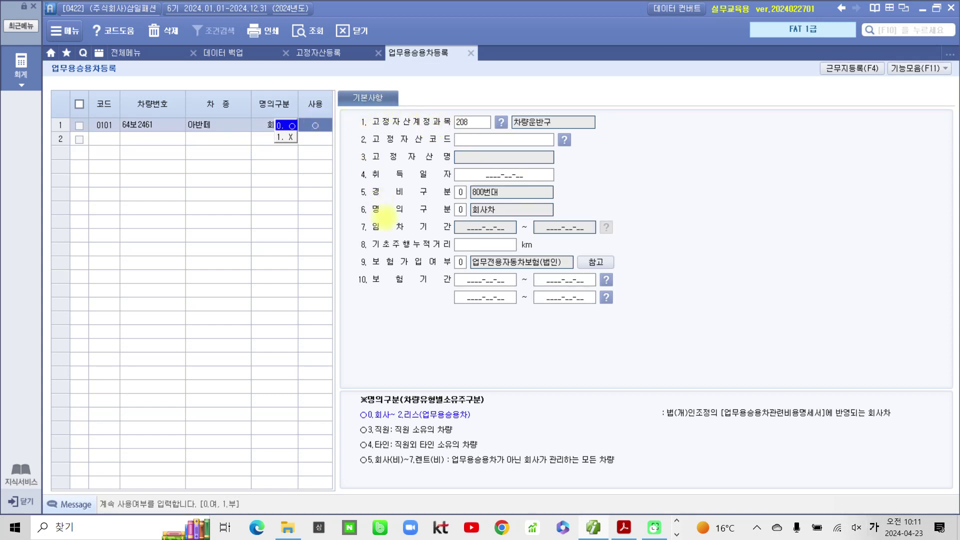
Step: Draw a red box around the lower 기본사항 fields, circle and tick 2. 고정자산코드, mark its code help, and clear the drawings
mouse_move(352, 187)
left_mouse_down()
mouse_move(373, 275)
mouse_move(685, 344)
left_mouse_up()
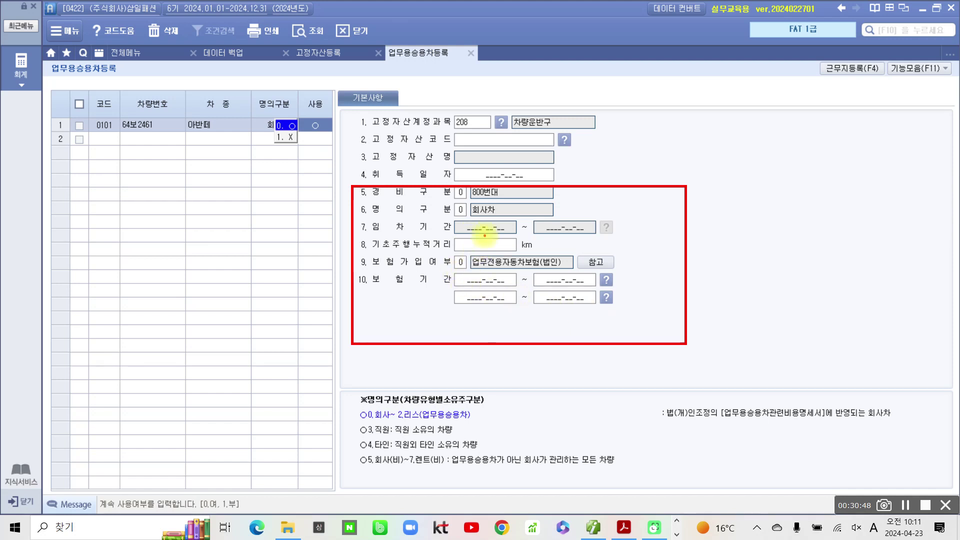
mouse_move(371, 126)
left_mouse_down()
mouse_move(395, 148)
mouse_move(525, 150)
mouse_move(582, 140)
mouse_move(506, 125)
left_mouse_up()
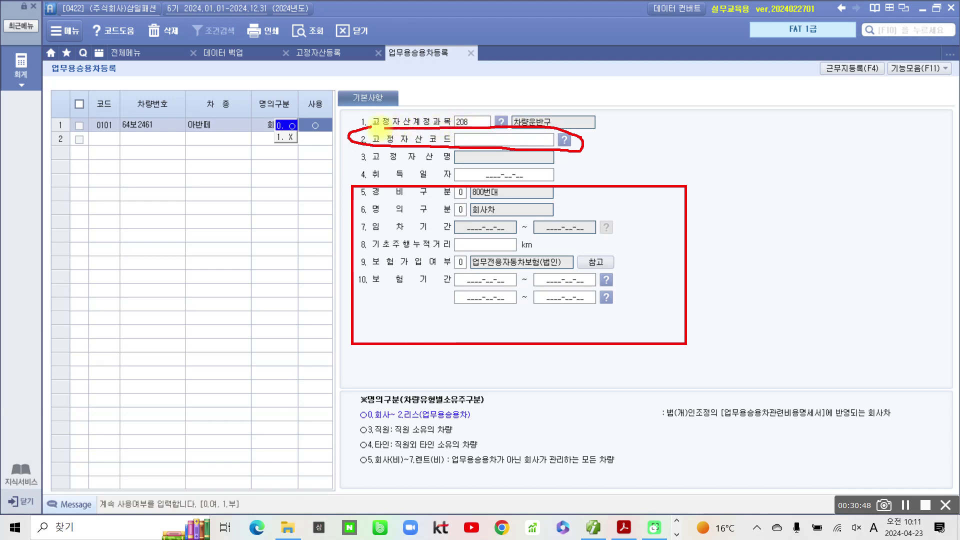
left_click_drag(329, 131, 348, 129)
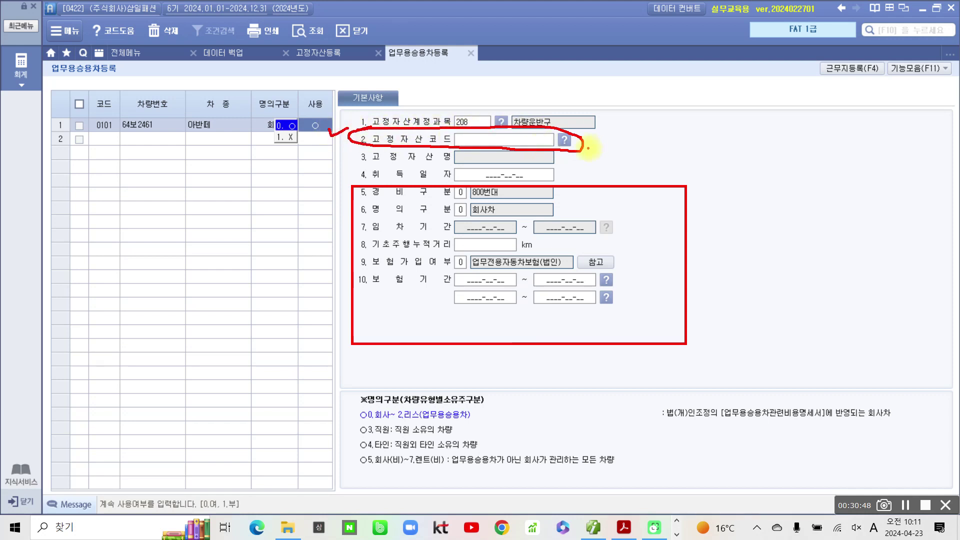
mouse_move(552, 150)
left_mouse_down()
mouse_move(582, 137)
mouse_move(559, 155)
mouse_move(564, 140)
mouse_move(567, 150)
left_mouse_up()
key("Escape")
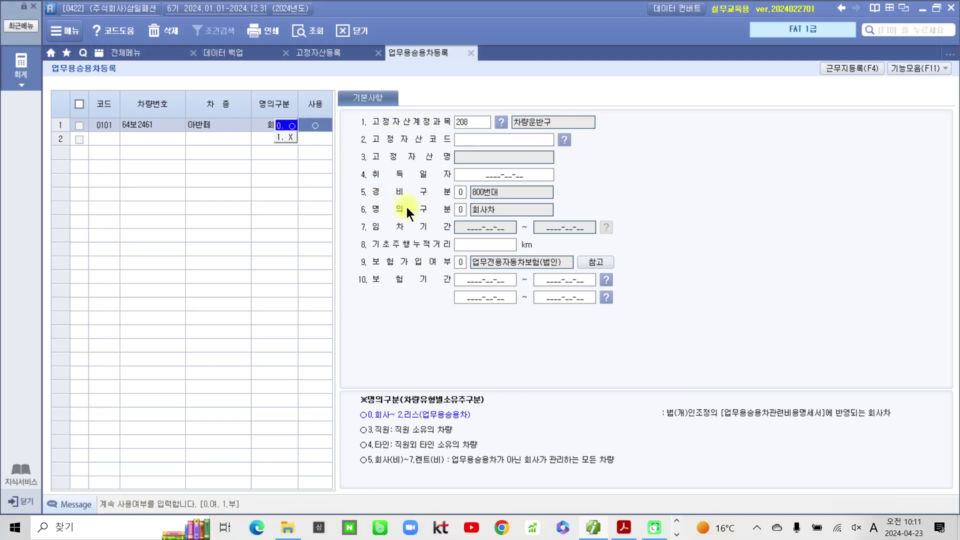
Step: Use the code help for 2. 고정자산코드 to link the vehicle to asset 002001 승용2461
left_click(565, 141)
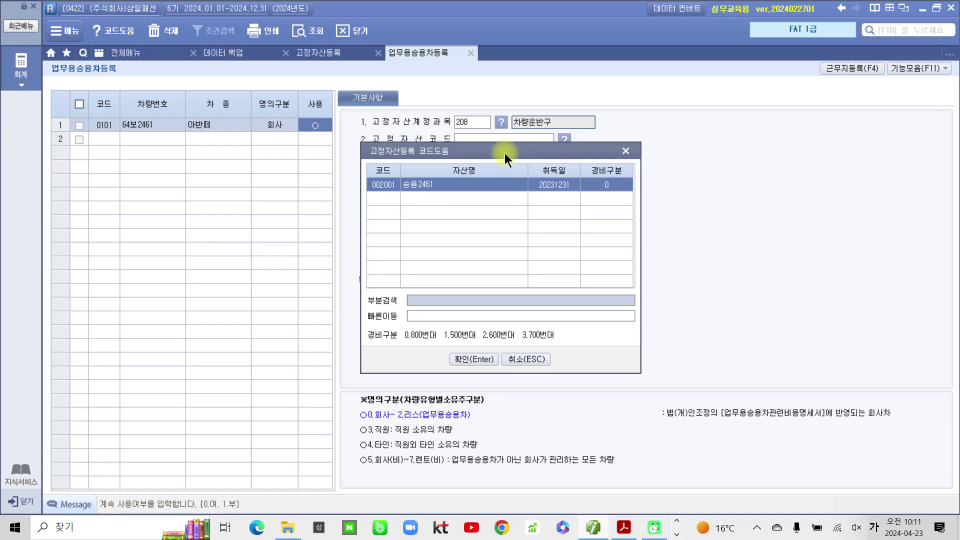
left_click_drag(520, 150, 527, 171)
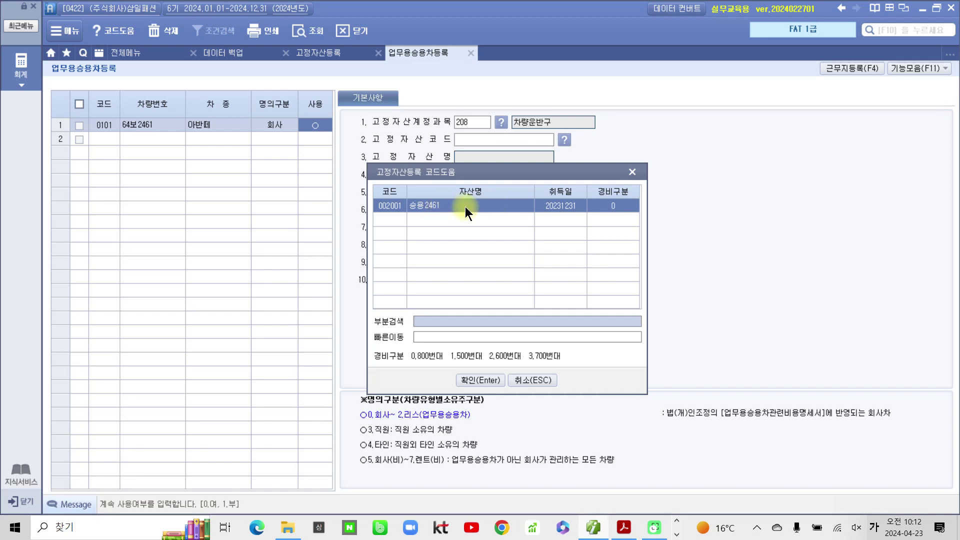
left_click(473, 379)
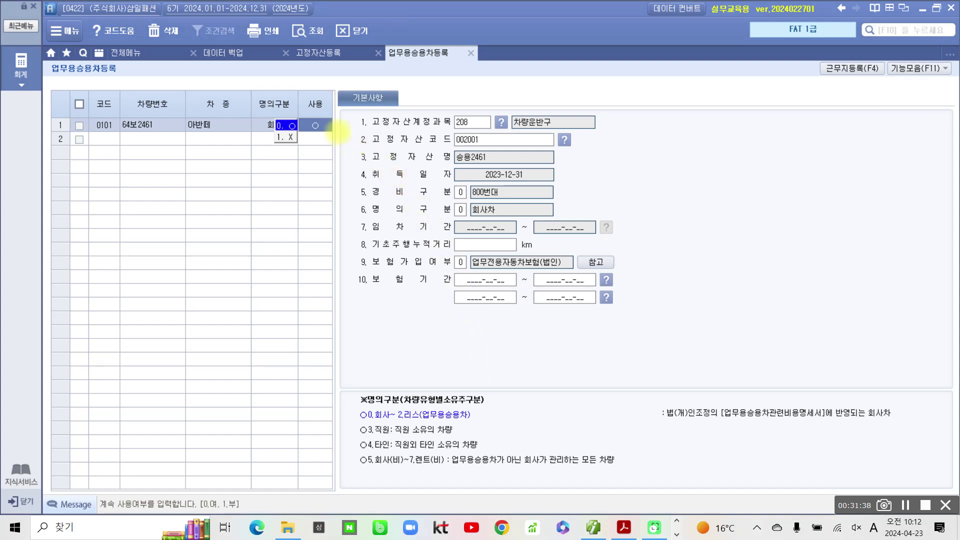
Step: Draw a red box around fields 2 to 7, mark 800번대 and 회사차, circle fields 8 to 10, and clear the drawings
mouse_move(335, 132)
left_mouse_down()
mouse_move(480, 159)
mouse_move(570, 215)
mouse_move(591, 243)
mouse_move(611, 240)
left_mouse_up()
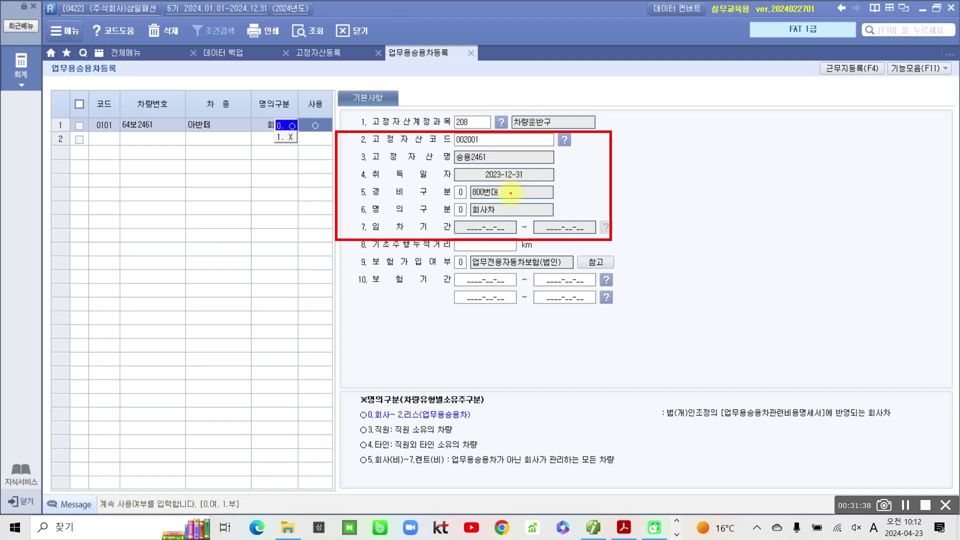
left_click(514, 209)
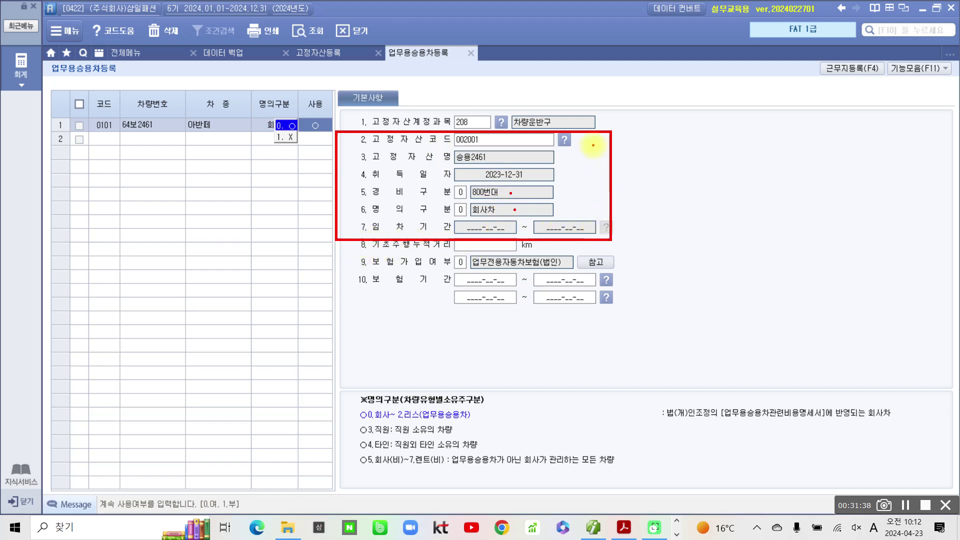
left_click_drag(593, 145, 592, 219)
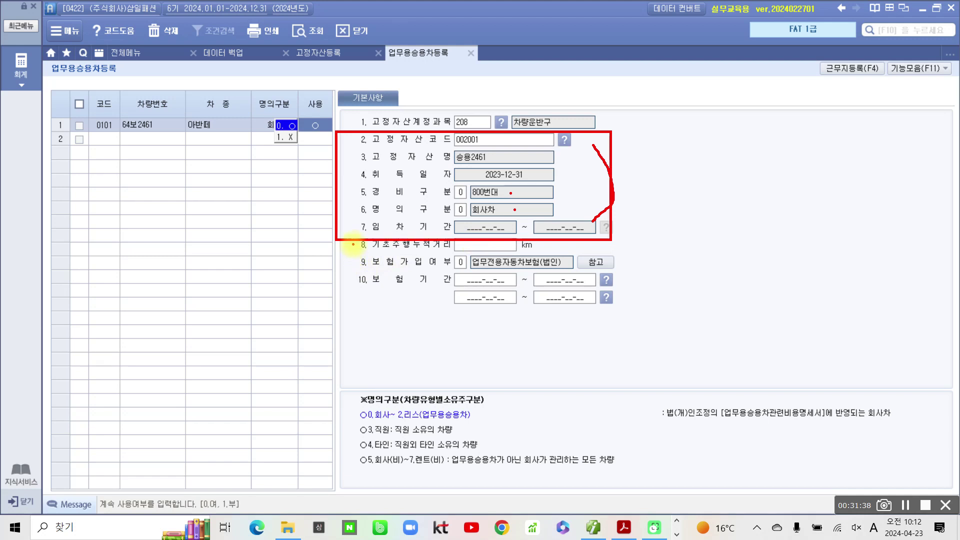
mouse_move(363, 246)
left_mouse_down()
mouse_move(348, 299)
mouse_move(464, 331)
mouse_move(645, 266)
mouse_move(539, 240)
mouse_move(333, 245)
left_mouse_up()
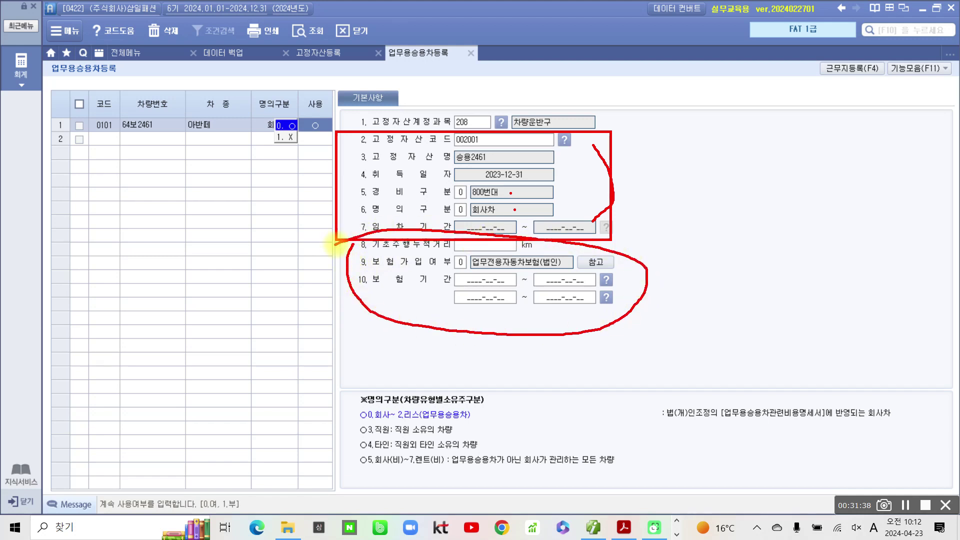
key("Escape")
Step: Set 기초주행누적거리 to 200 km and 보험가입여부 to 0.업무전용자동차보험(법인)
left_click(497, 248)
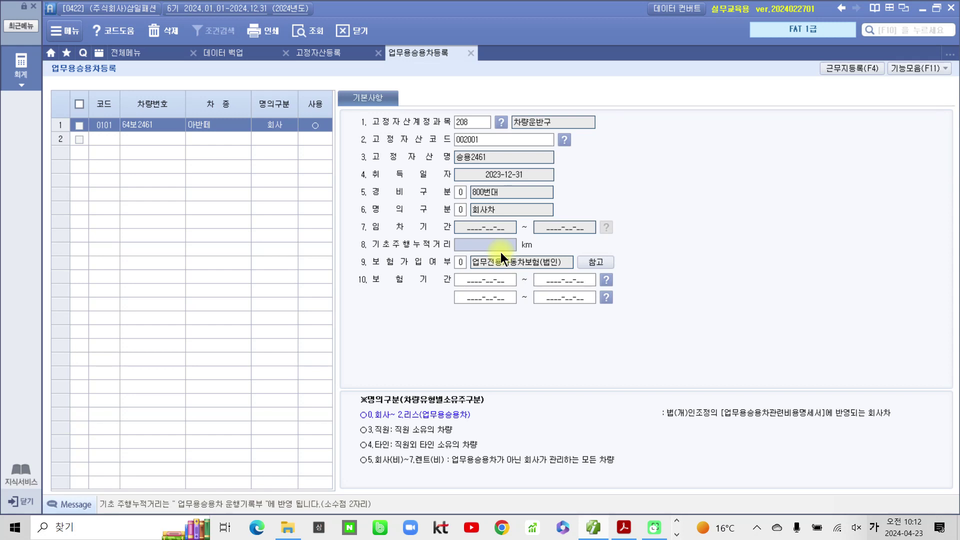
type("4")
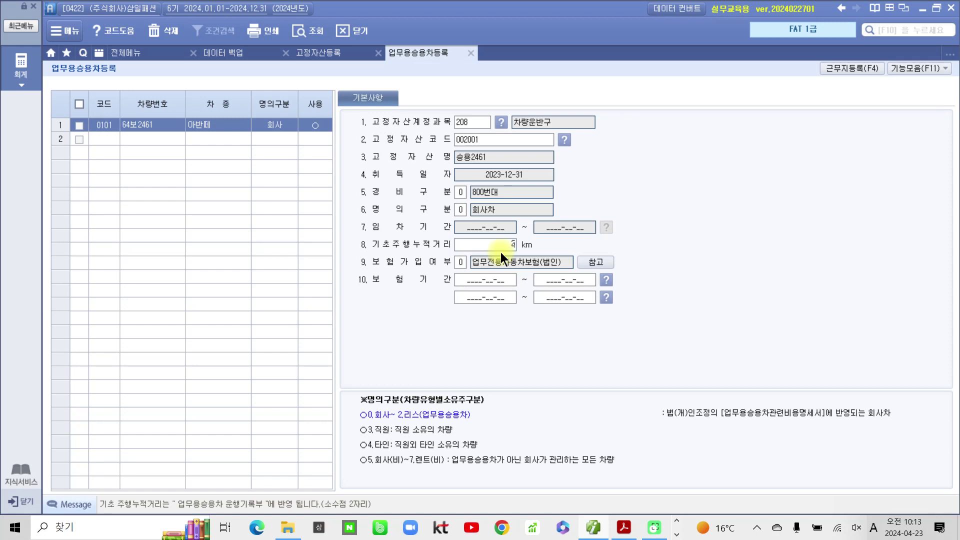
type("00")
key("Return")
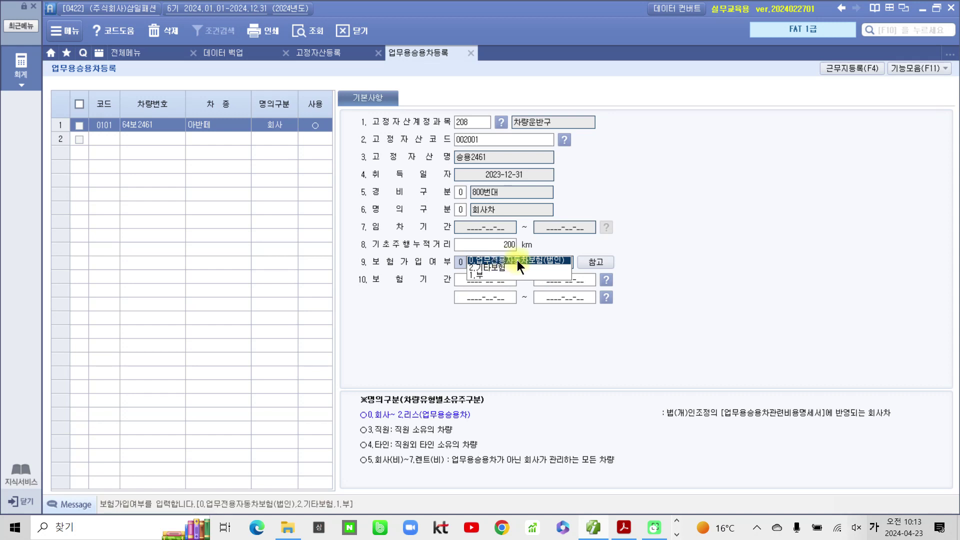
left_click(538, 259)
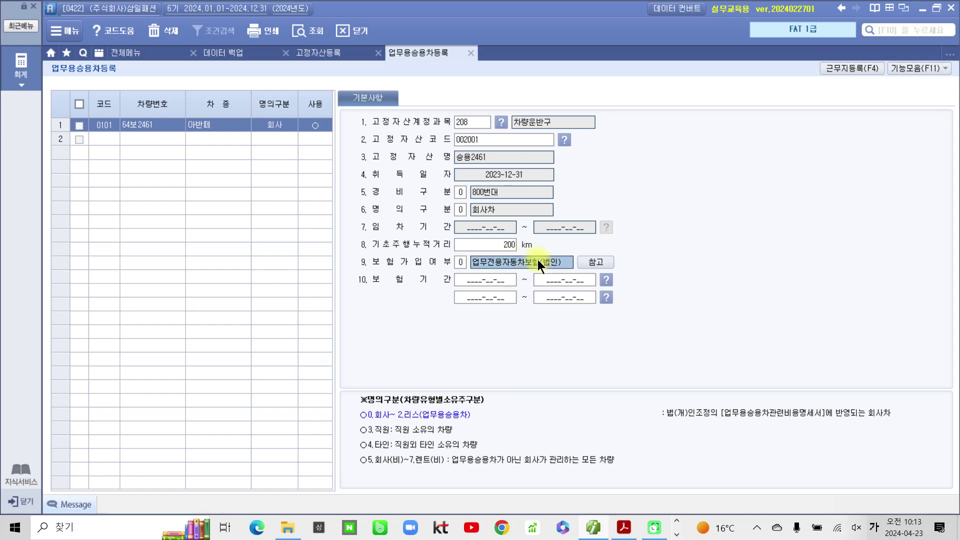
Step: Enter the first 보험기간 as 2023-12-31 to 2024-12-31
left_click(475, 280)
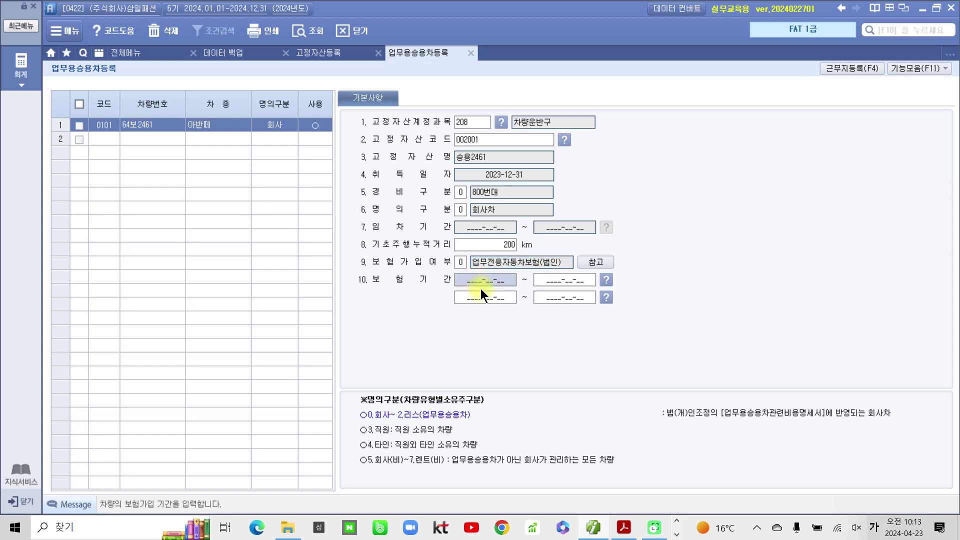
type("2023")
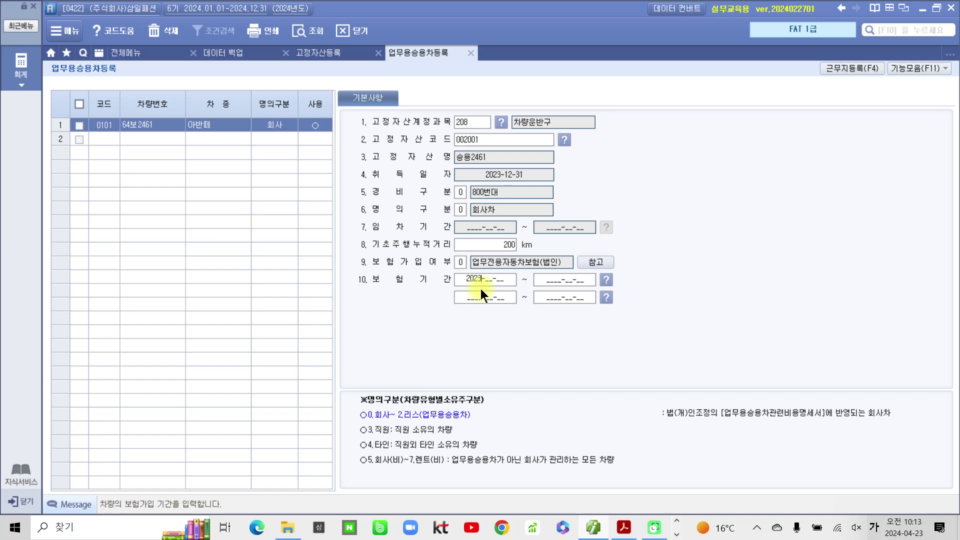
type("-12-31 ~ 2024-12-31")
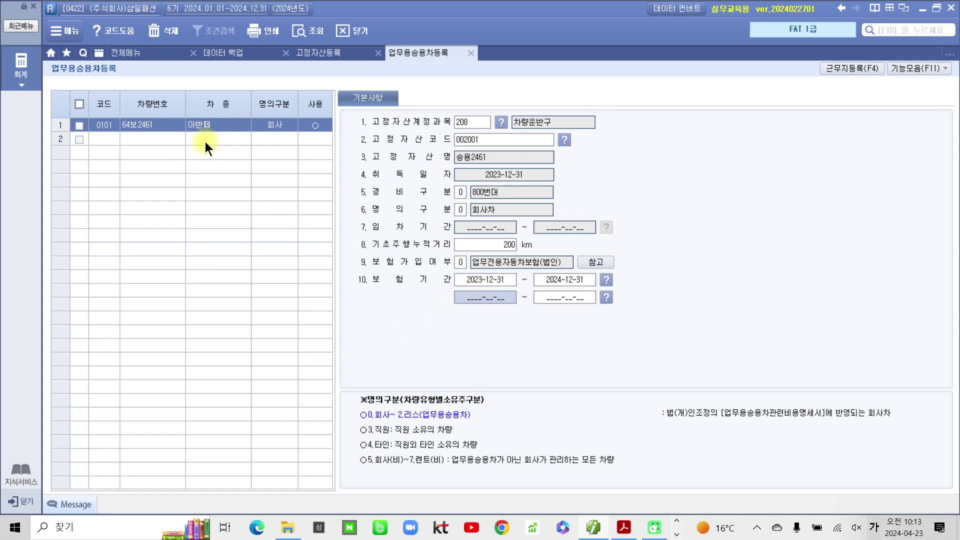
Step: Switch to 고정자산등록 and circle the 조회 command and the asset's detail fields in red
left_click(317, 54)
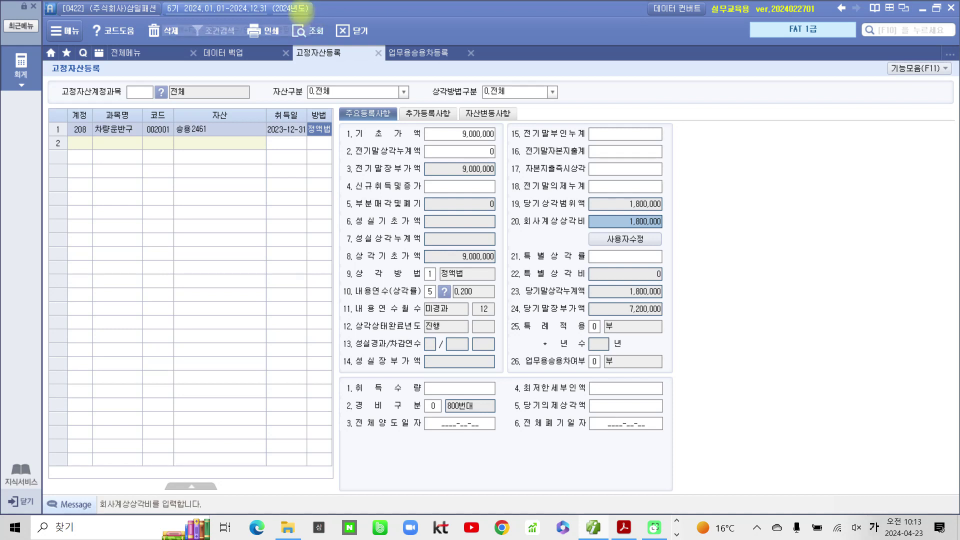
mouse_move(305, 10)
left_mouse_down()
mouse_move(280, 20)
mouse_move(310, 50)
mouse_move(344, 22)
left_mouse_up()
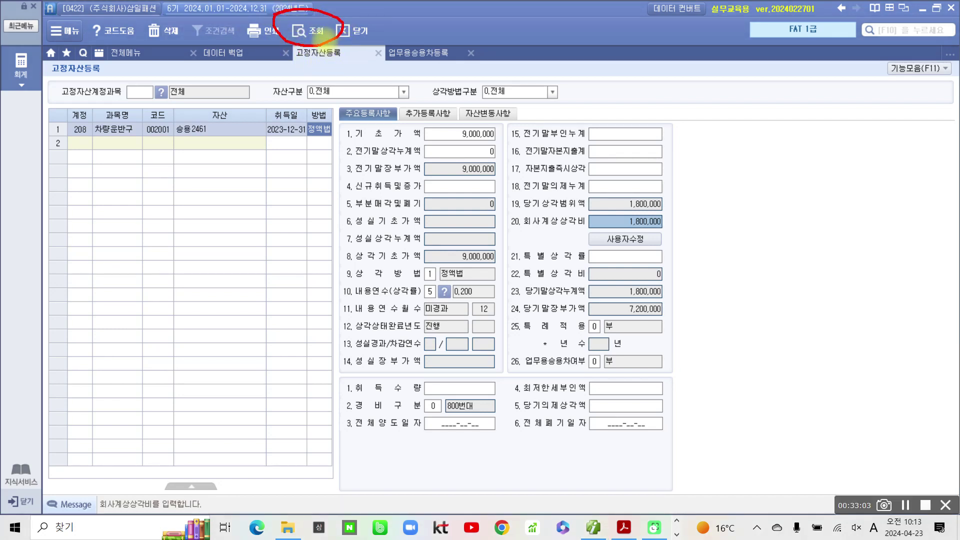
mouse_move(280, 46)
left_mouse_down()
mouse_move(325, 48)
mouse_move(344, 25)
mouse_move(300, 7)
mouse_move(283, 44)
left_mouse_up()
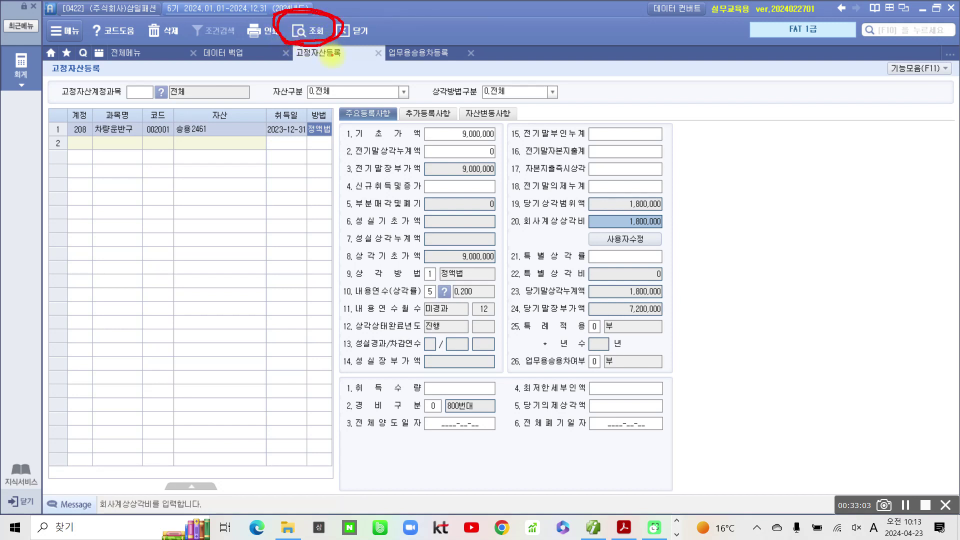
mouse_move(403, 91)
left_mouse_down()
mouse_move(331, 160)
mouse_move(465, 457)
mouse_move(599, 152)
mouse_move(533, 131)
left_mouse_up()
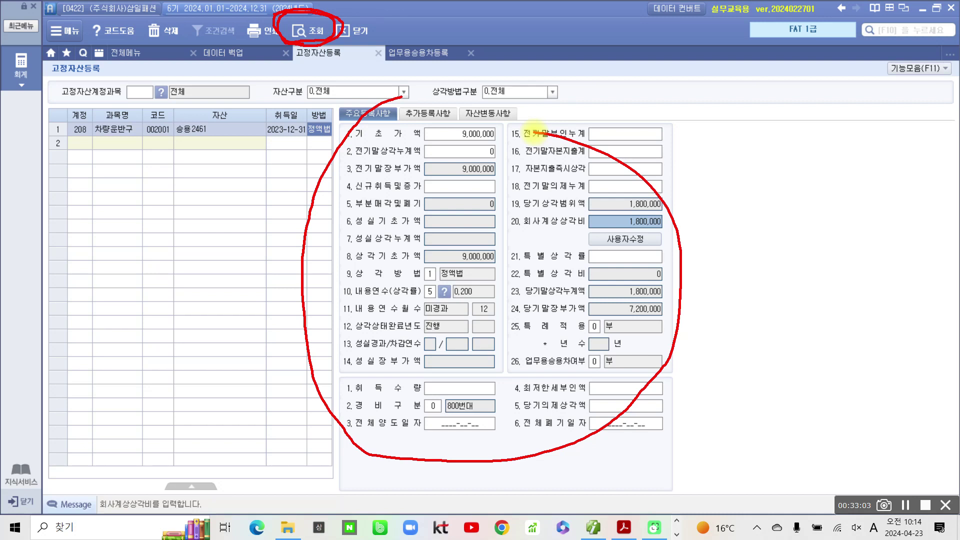
Step: Reload the 고정자산등록 data, reselect 승용2461, and draw a red box around 26. 업무용승용차여부
left_click(307, 30)
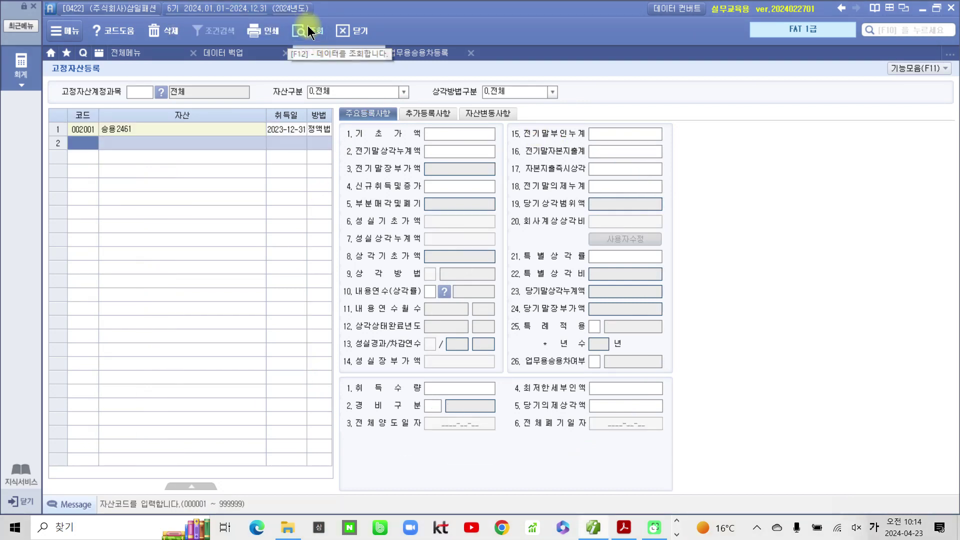
left_click(318, 128)
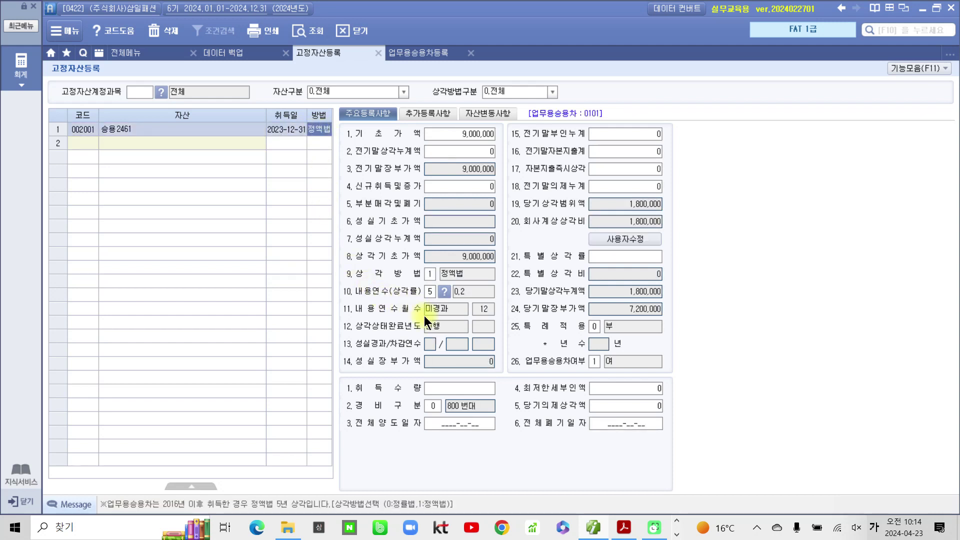
mouse_move(505, 350)
left_mouse_down()
mouse_move(514, 364)
mouse_move(706, 370)
left_mouse_up()
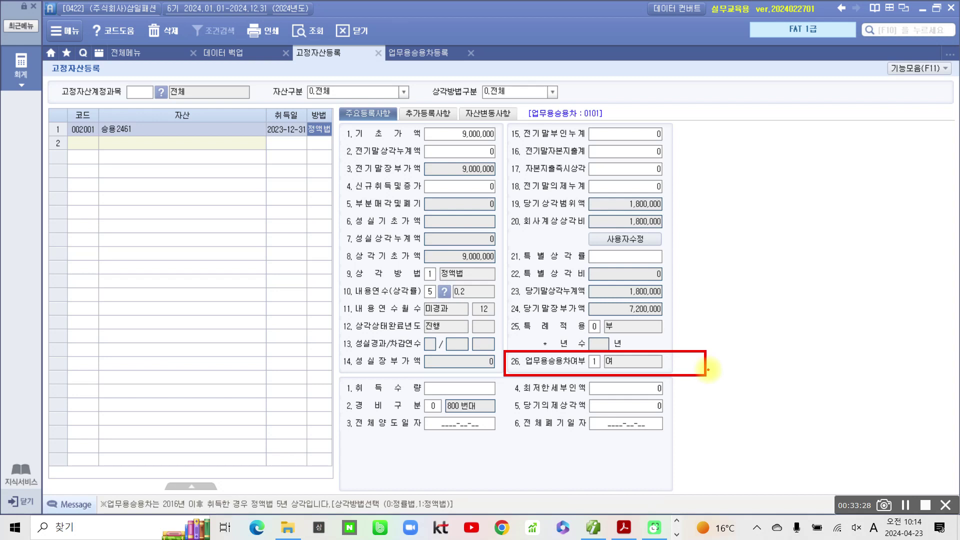
Step: Circle 조회 and the asset's 정액법 cell, underline the 승용2461 row, mark the form tabs, and clear the drawings
left_click_drag(292, 48, 307, 49)
left_click_drag(325, 120, 313, 138)
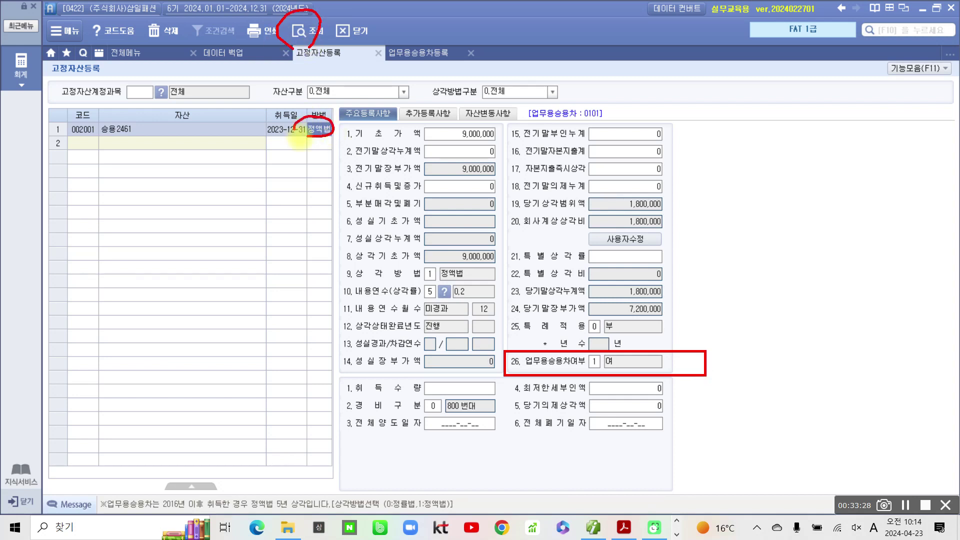
left_click_drag(68, 145, 322, 145)
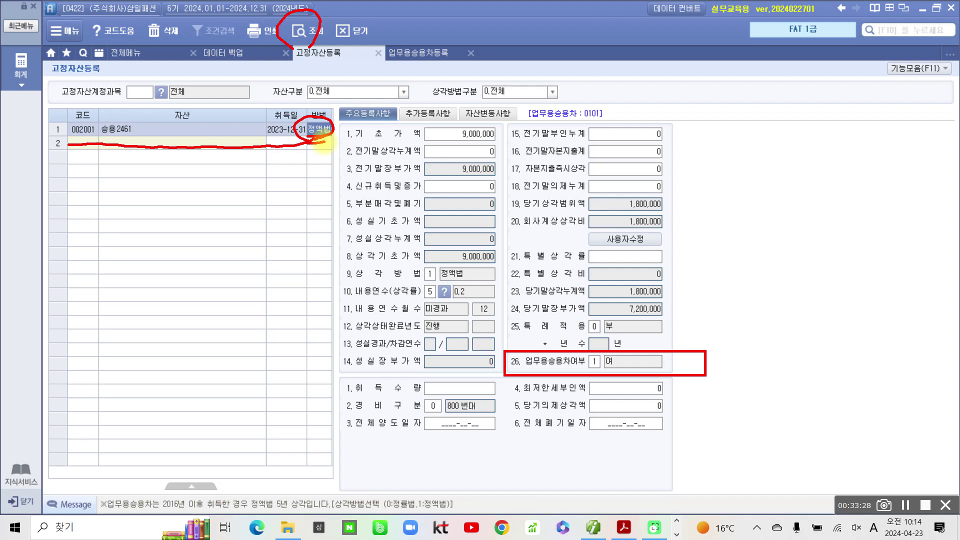
mouse_move(440, 41)
left_mouse_down()
mouse_move(468, 83)
mouse_move(338, 92)
mouse_move(336, 67)
left_mouse_up()
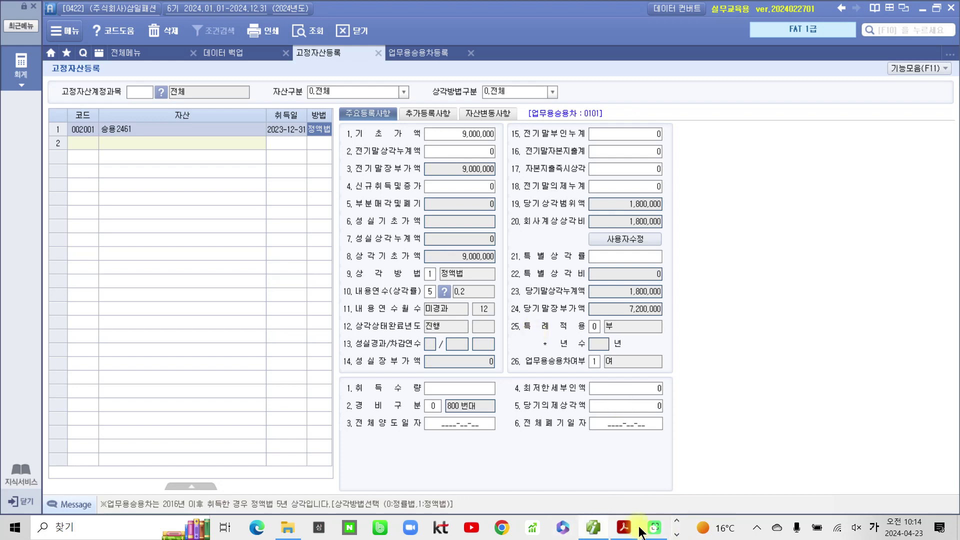
Step: Switch to the exercise PDF and review the 수행과제 풀이 for 업무용승용차등록 through to the 수행 tip on the following page
left_click(623, 527)
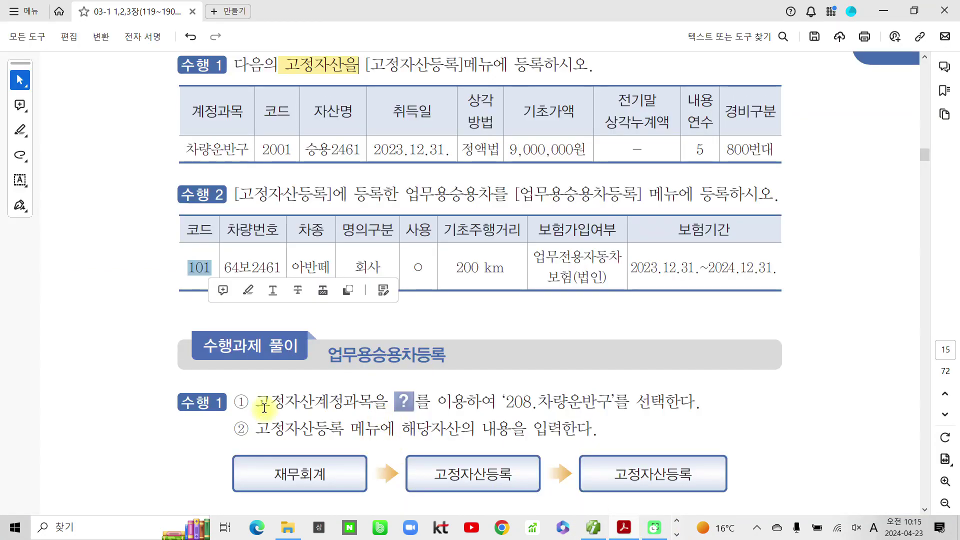
scroll(264, 410, "down", 3)
scroll(264, 407, "down", 10)
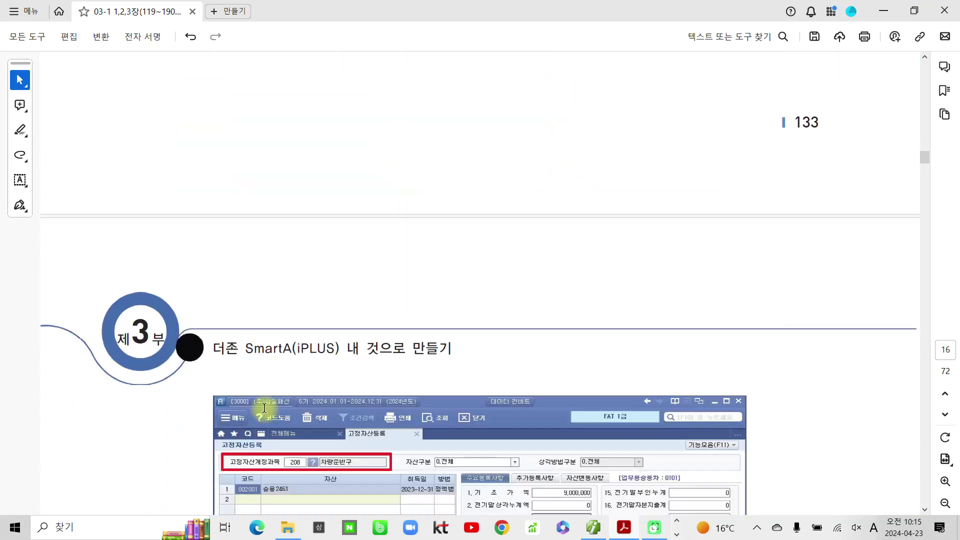
scroll(264, 407, "down", 8)
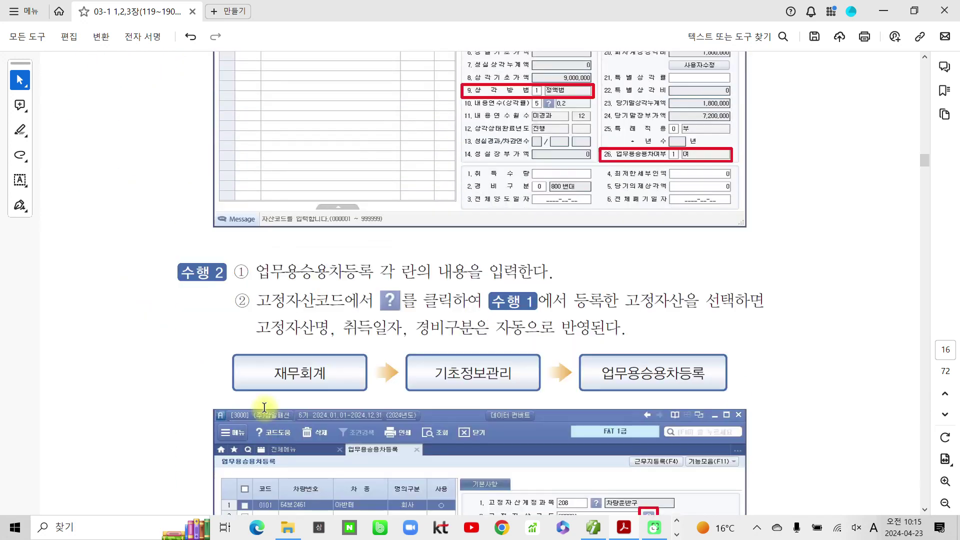
scroll(264, 407, "down", 6)
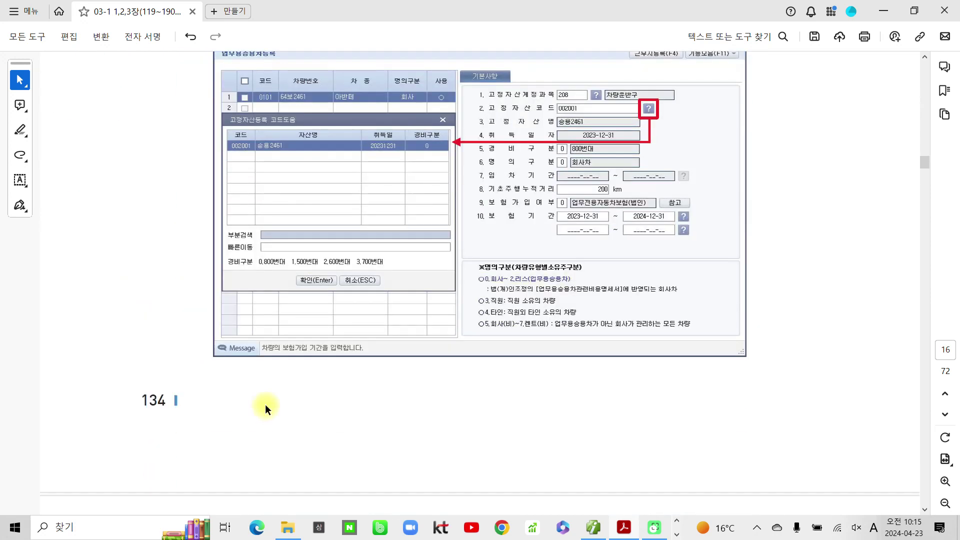
scroll(266, 403, "down", 10)
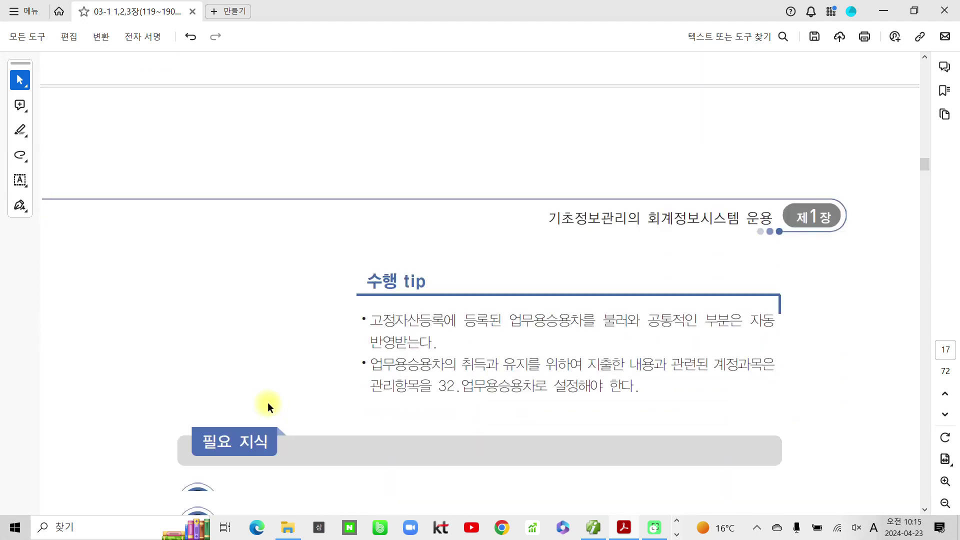
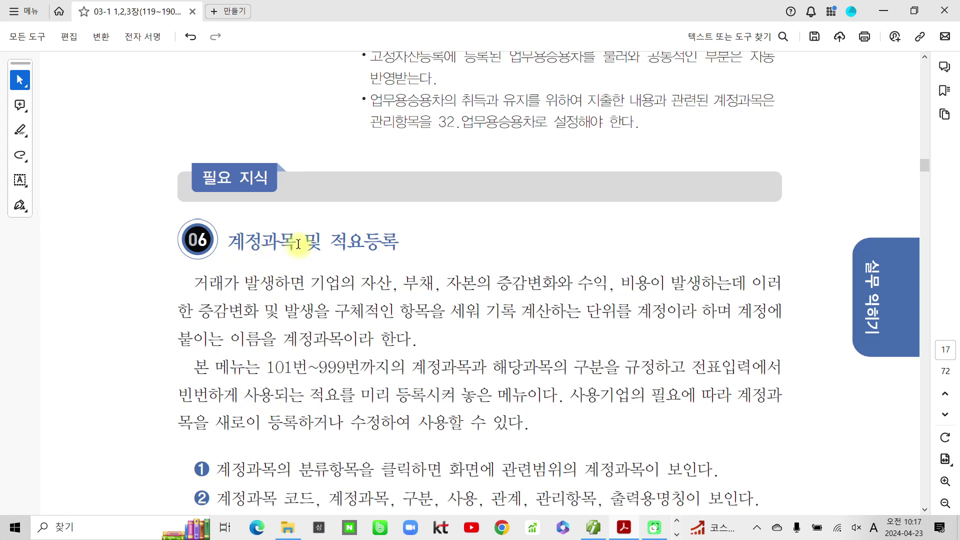
Step: Highlight the word 계정과목 in the section 06 heading 계정과목 및 적요등록
left_click_drag(238, 243, 237, 245)
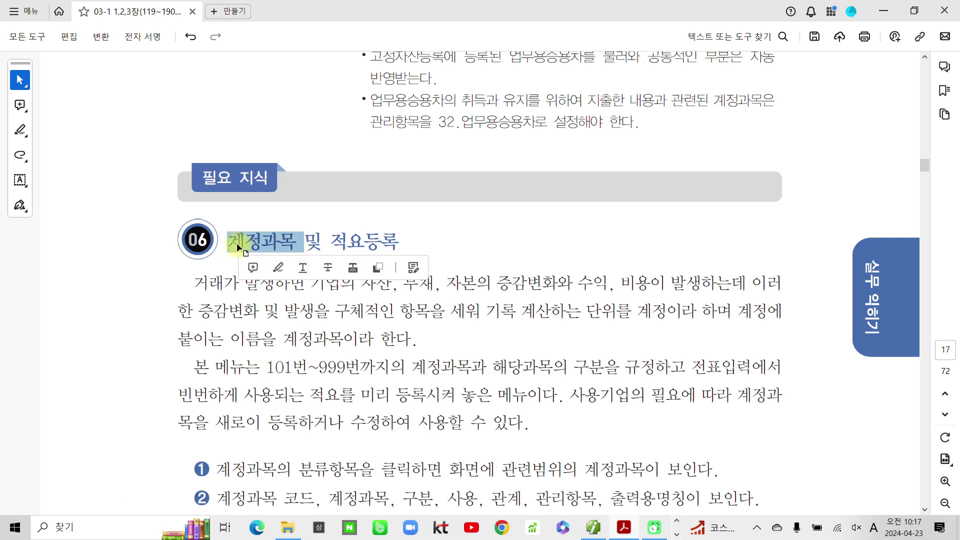
left_click(278, 268)
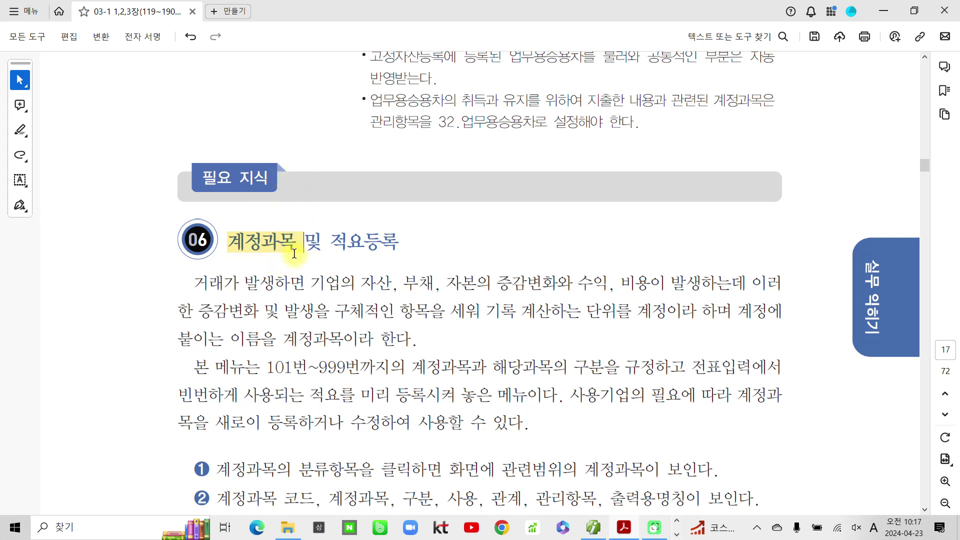
Step: Point out the words 자산, 부채, 자본의, 수익 and 비용 in turn by selecting each in the first sentence under section 06
scroll(292, 247, "down", 1)
scroll(289, 244, "down", 1)
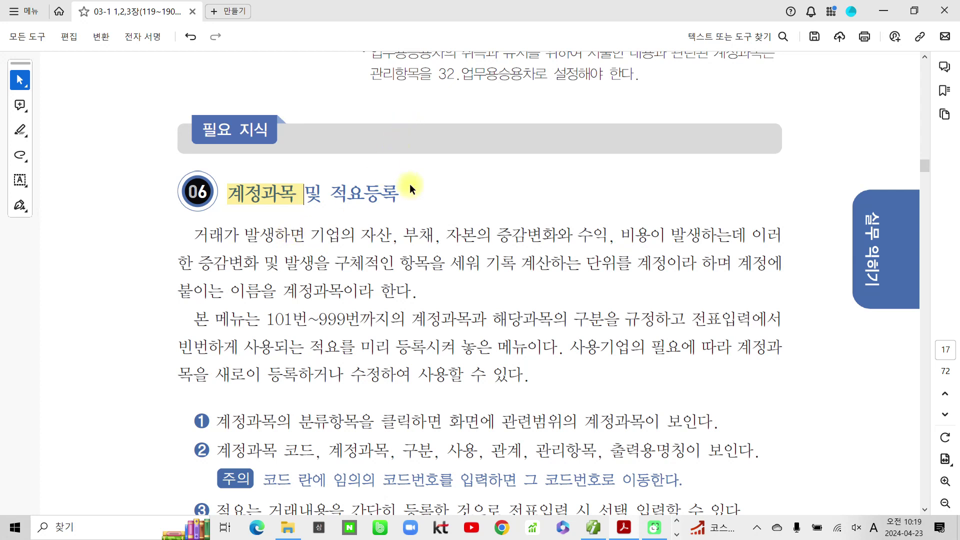
double_click(367, 234)
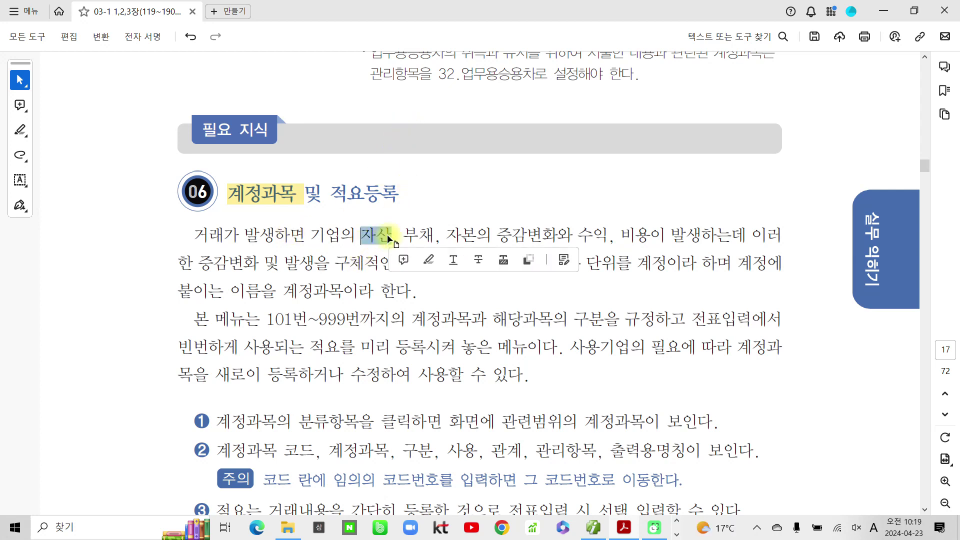
left_click_drag(402, 234, 442, 235)
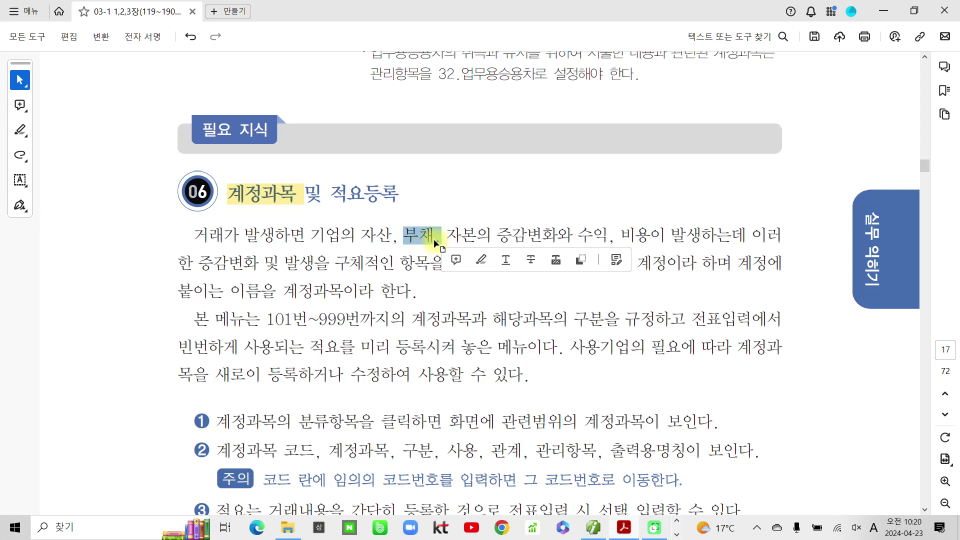
left_click(450, 235)
left_click_drag(449, 235, 500, 239)
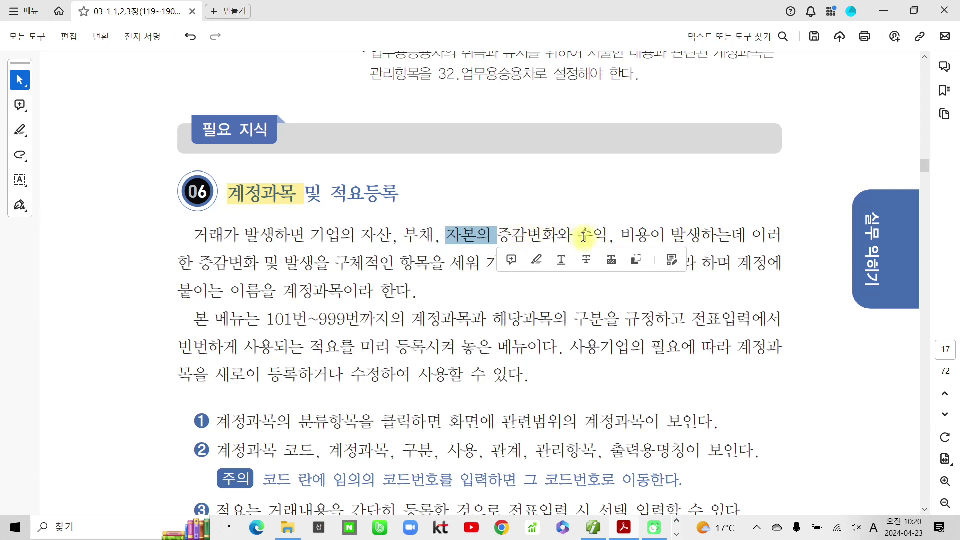
left_click_drag(578, 234, 602, 235)
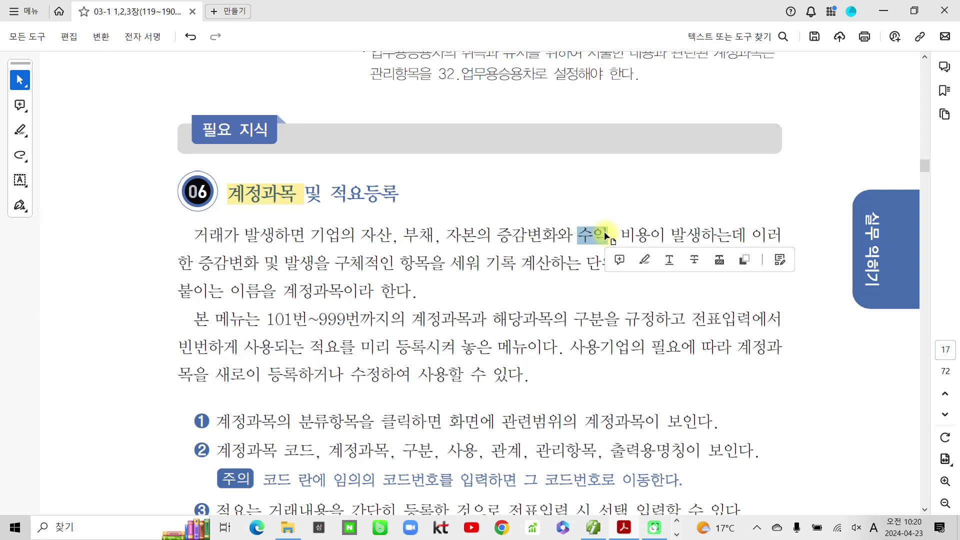
left_click(633, 233)
double_click(632, 233)
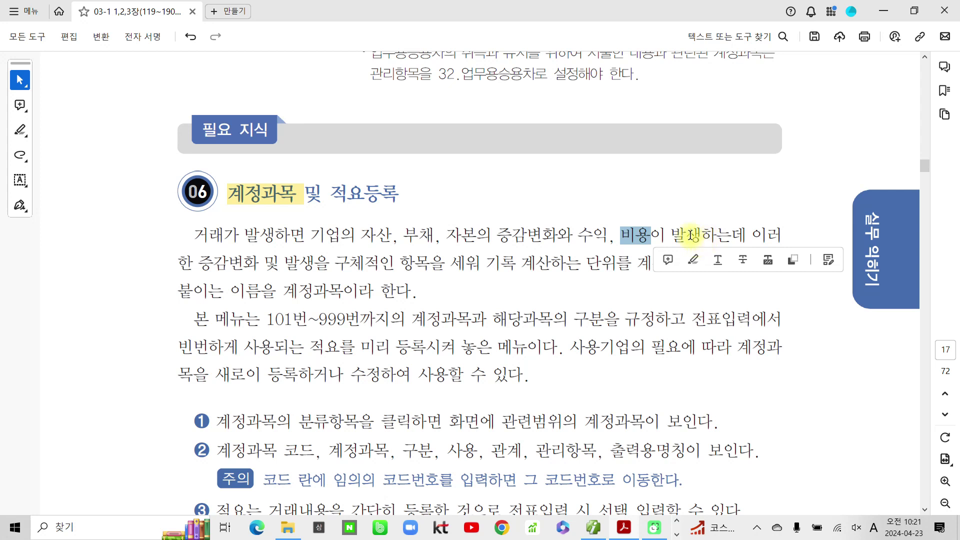
left_click(664, 234)
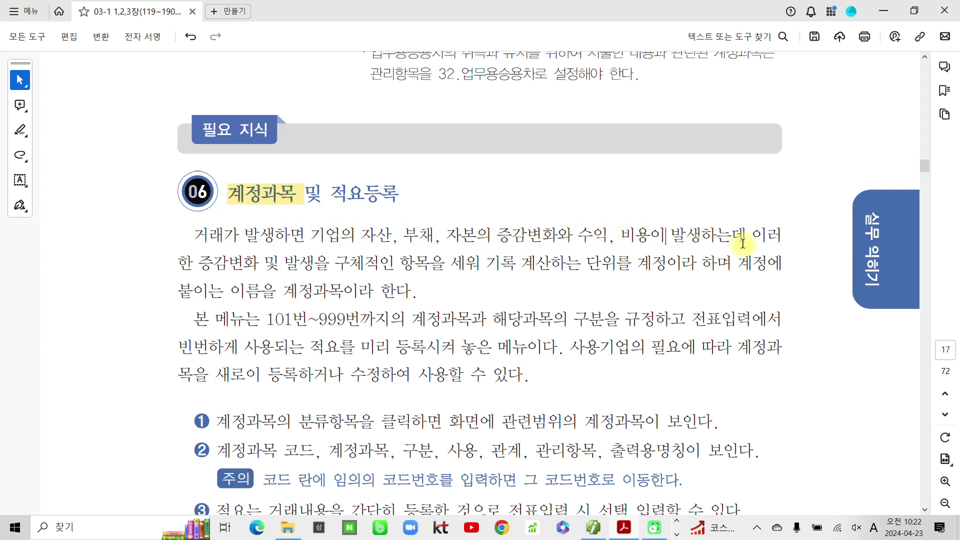
Step: Highlight 계정과목 in the last line of section 06's first paragraph, where the term is defined
left_click_drag(741, 234, 229, 236)
left_click(610, 268)
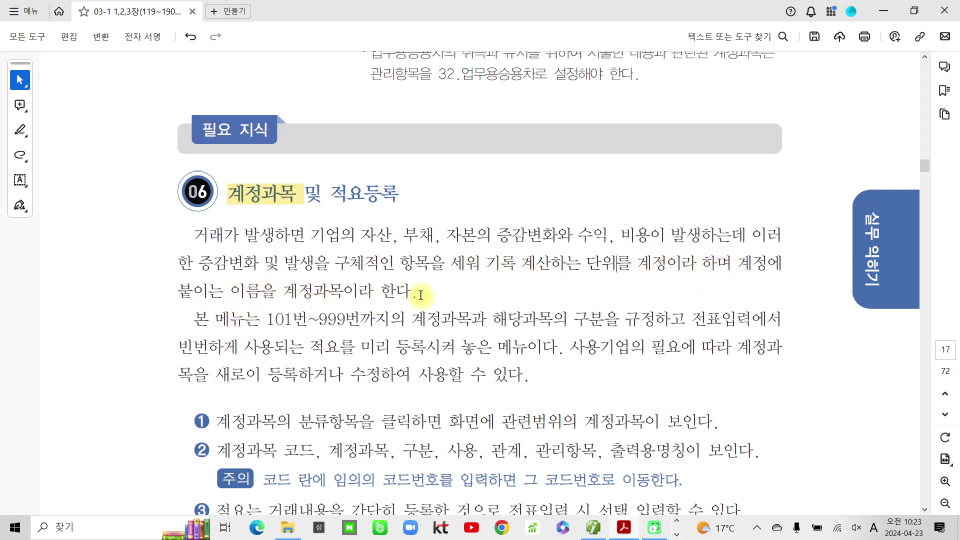
left_click_drag(284, 291, 343, 291)
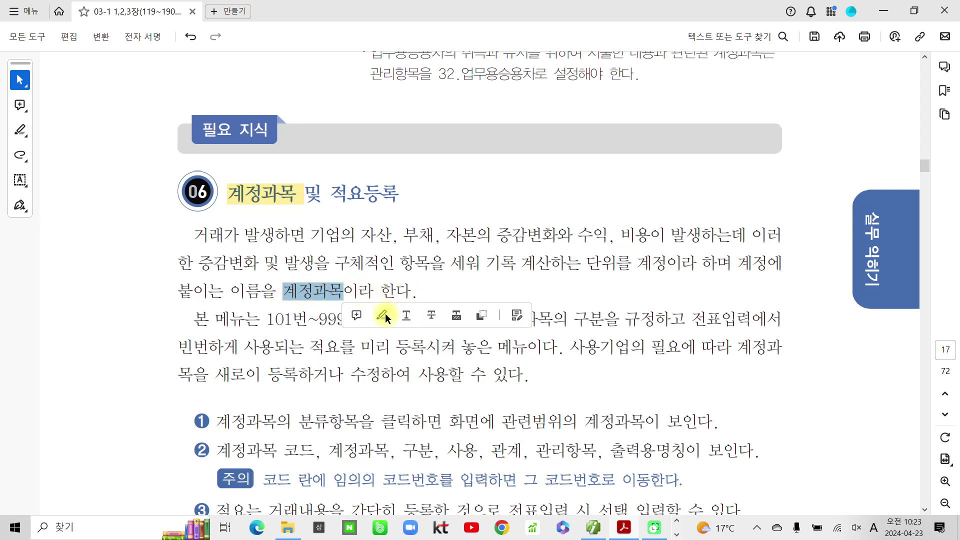
left_click(383, 314)
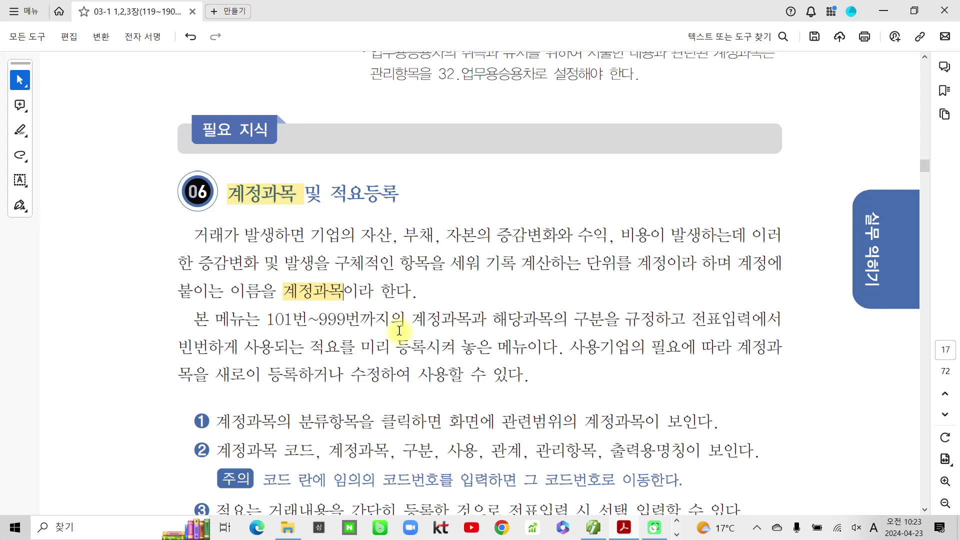
Step: Highlight the phrases 적요를 미리 등록시켜 and 빈번하게 사용되는 in the second paragraph of section 06
scroll(281, 339, "down", 3)
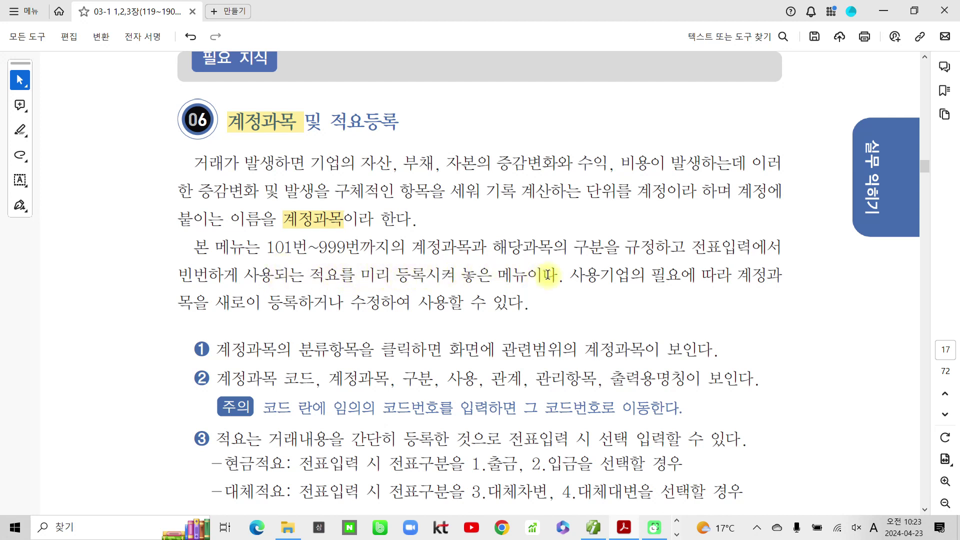
left_click_drag(306, 274, 433, 273)
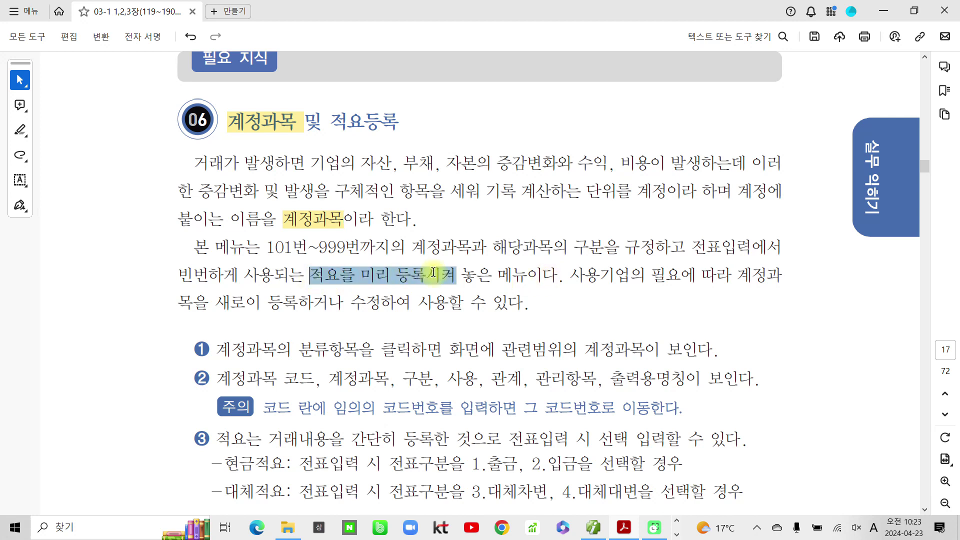
left_click(477, 304)
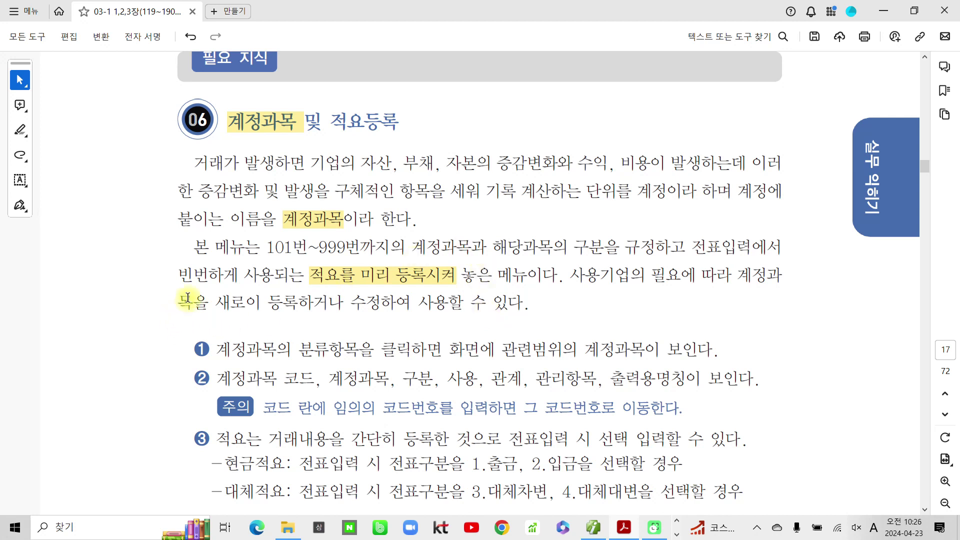
left_click_drag(182, 276, 297, 275)
left_click(301, 296)
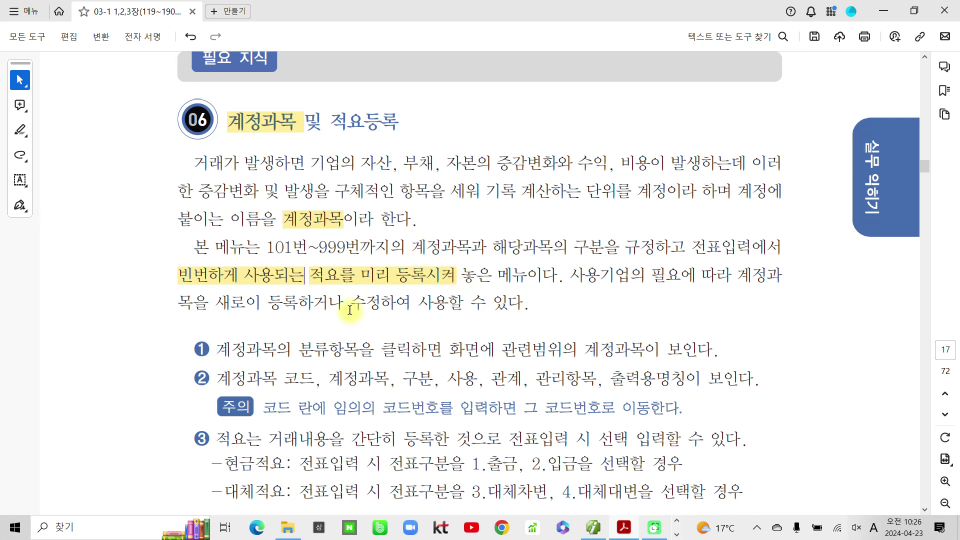
Step: Highlight the word 수정 in the second paragraph's last sentence about registering or modifying 계정과목
left_click_drag(349, 308, 383, 311)
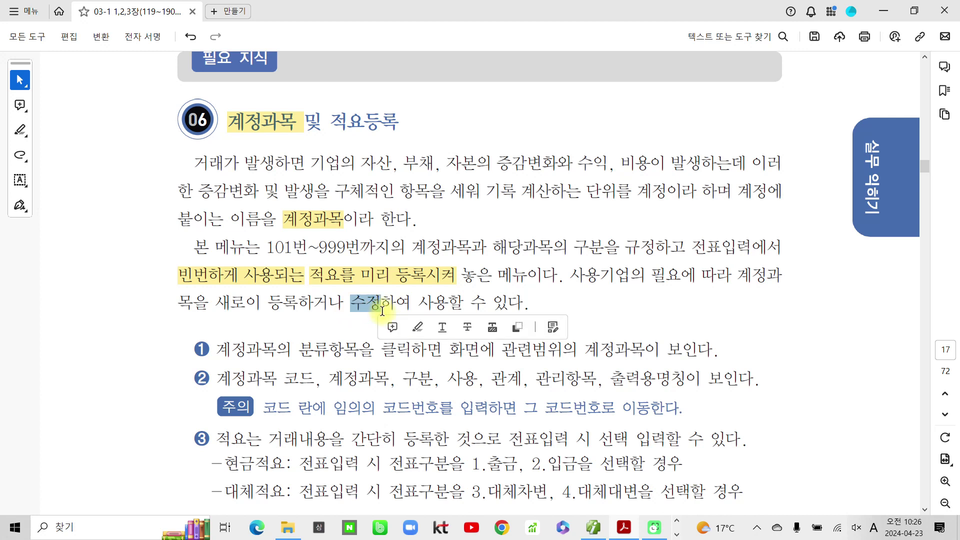
left_click(411, 327)
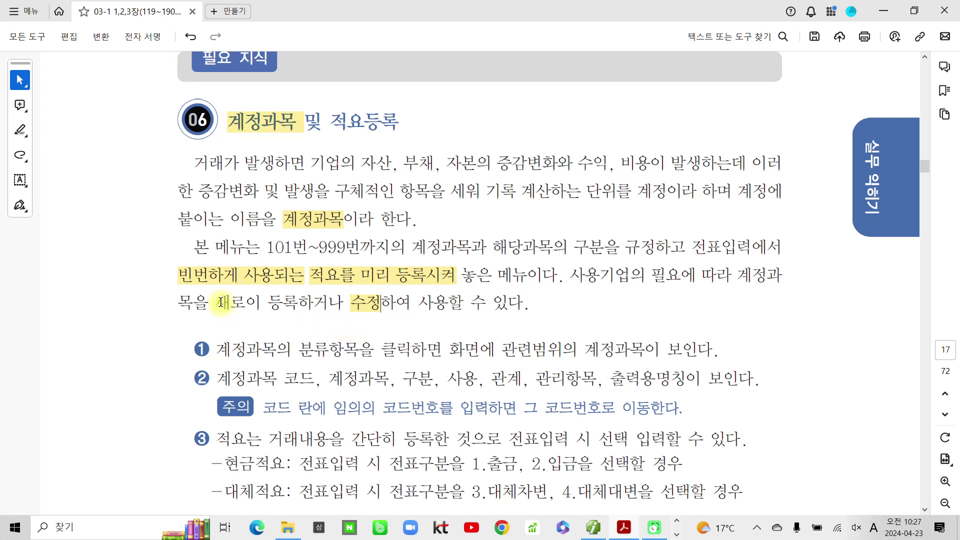
left_click_drag(227, 302, 343, 303)
left_click(244, 334)
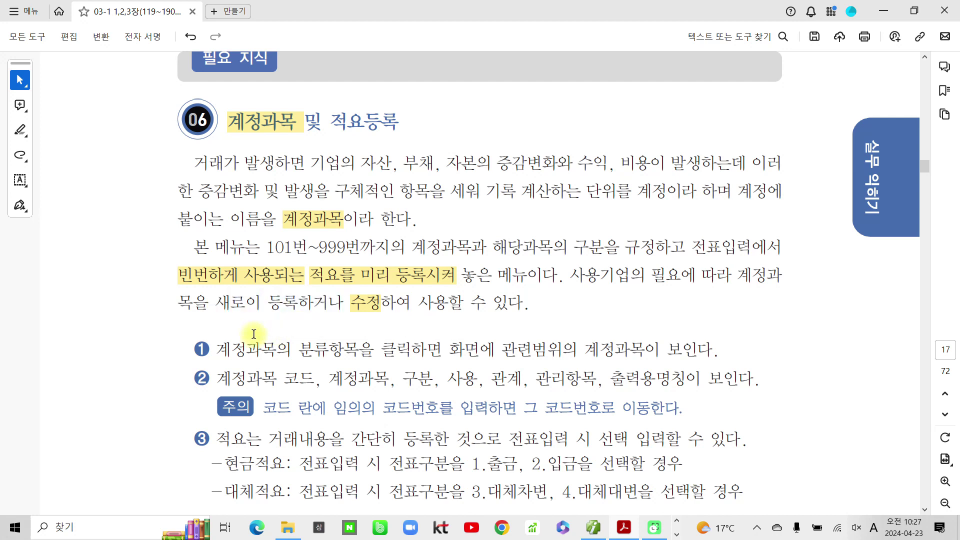
Step: Highlight 분류항목을 클릭하면 in numbered item 1 below the section 06 introduction
scroll(105, 350, "down", 3)
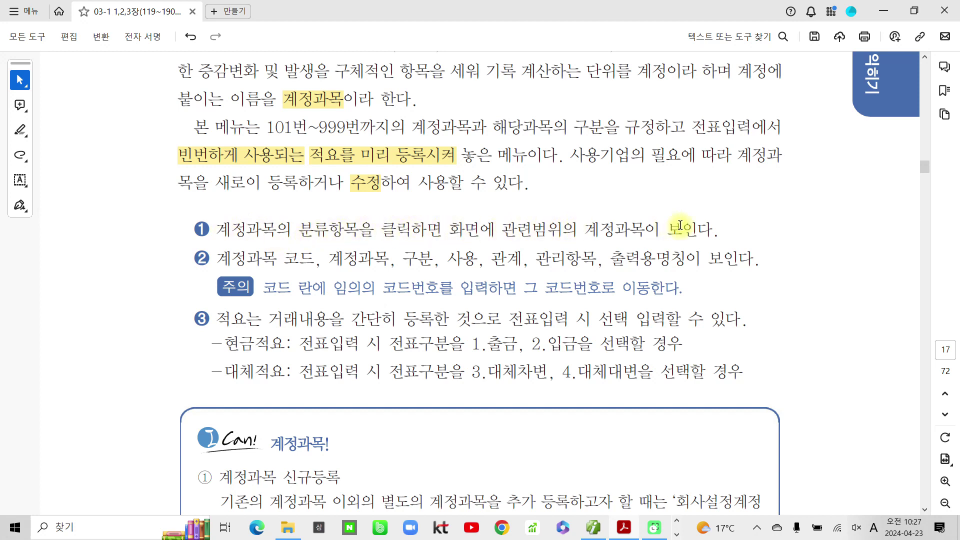
left_click_drag(298, 229, 442, 230)
left_click(469, 255)
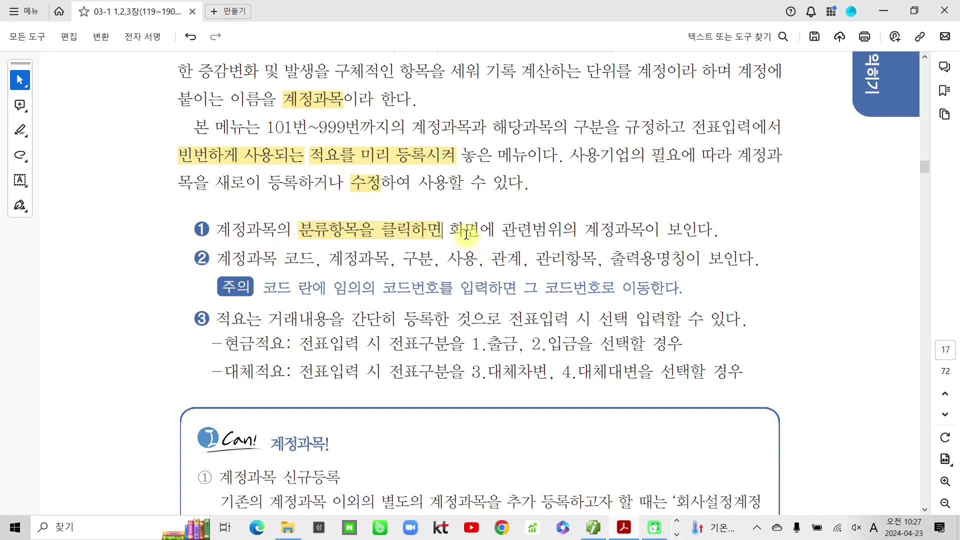
Step: Find the 수행과제 for 계정과목 및 적요등록 on the following page and highlight 협회비 in the 수행 1 sentence
scroll(466, 235, "up", 1)
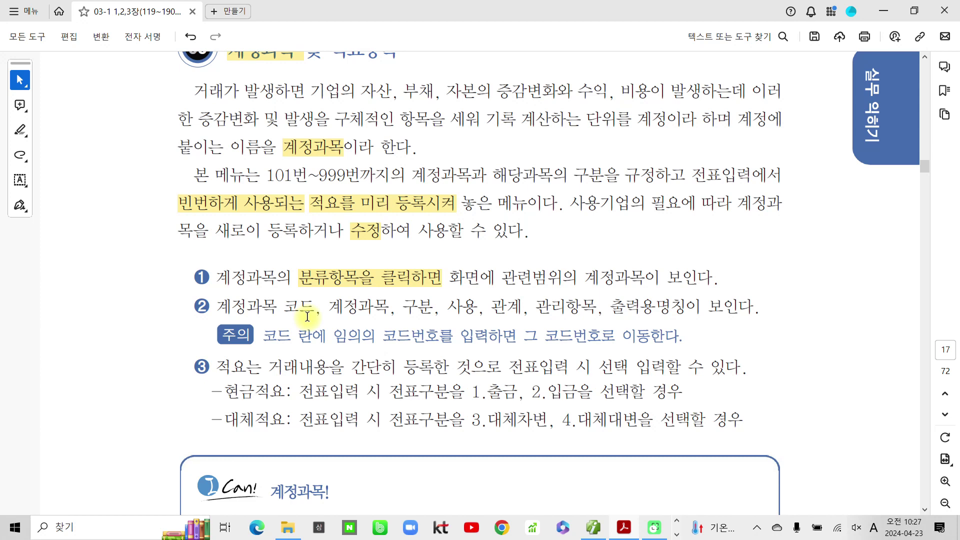
scroll(307, 315, "down", 3)
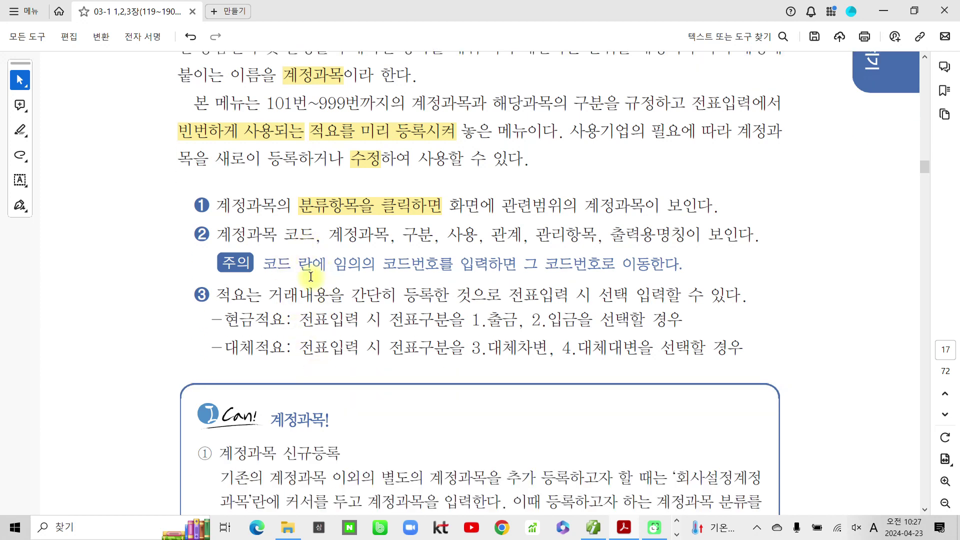
scroll(310, 308, "down", 6)
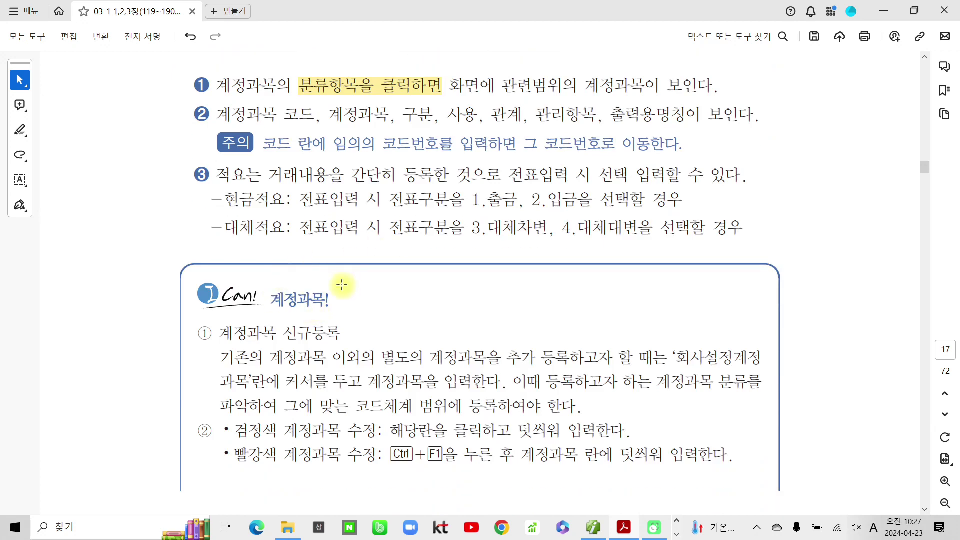
scroll(341, 288, "down", 3)
scroll(341, 287, "down", 15)
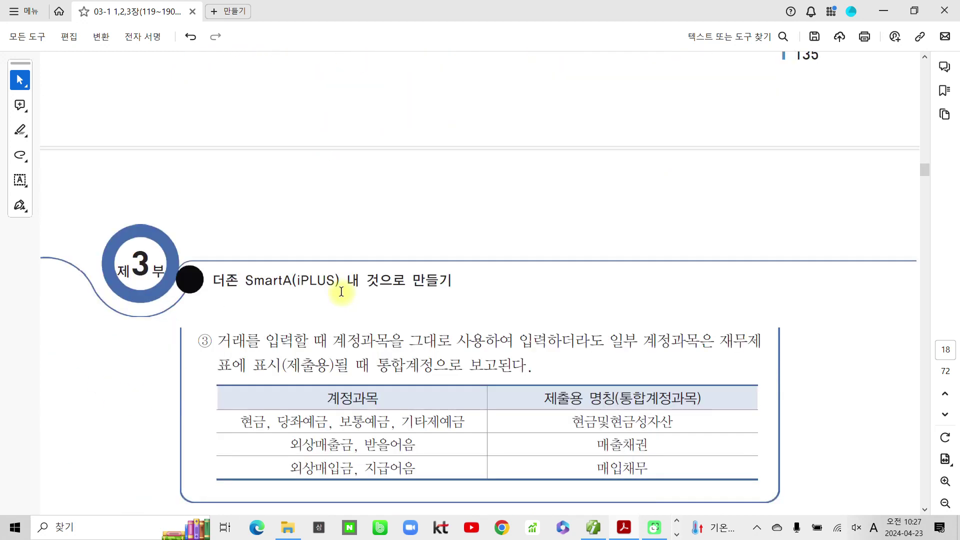
scroll(220, 290, "down", 14)
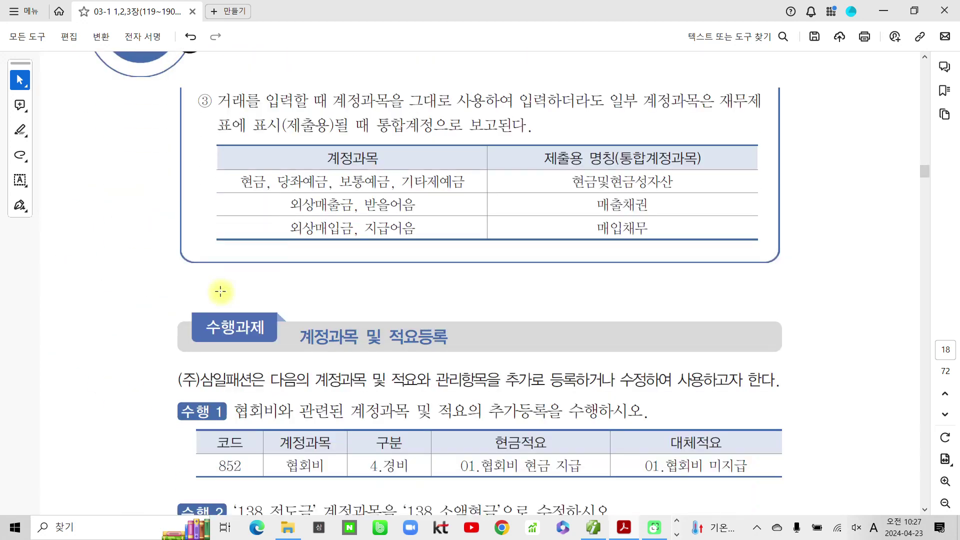
scroll(221, 290, "down", 2)
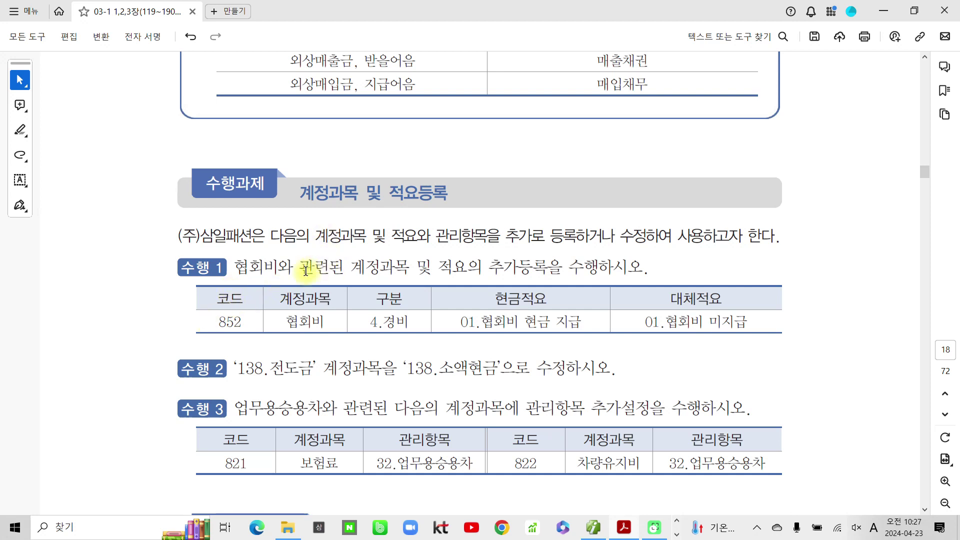
left_click_drag(234, 266, 278, 265)
left_click(315, 286)
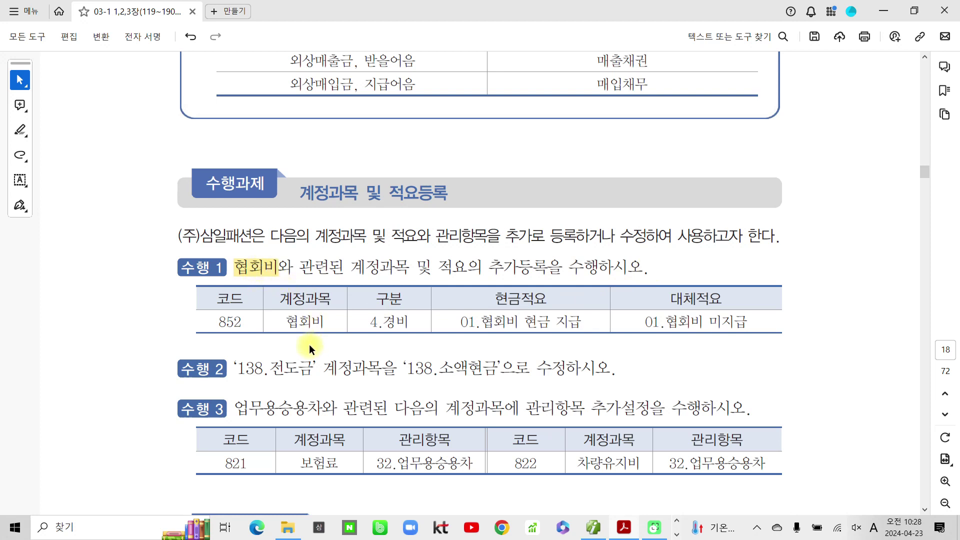
Step: Highlight 852, 협회비, 01.협회비 현금 지급 and 01.협회비 미지급 in the 수행 1 table
left_click_drag(325, 320, 228, 324)
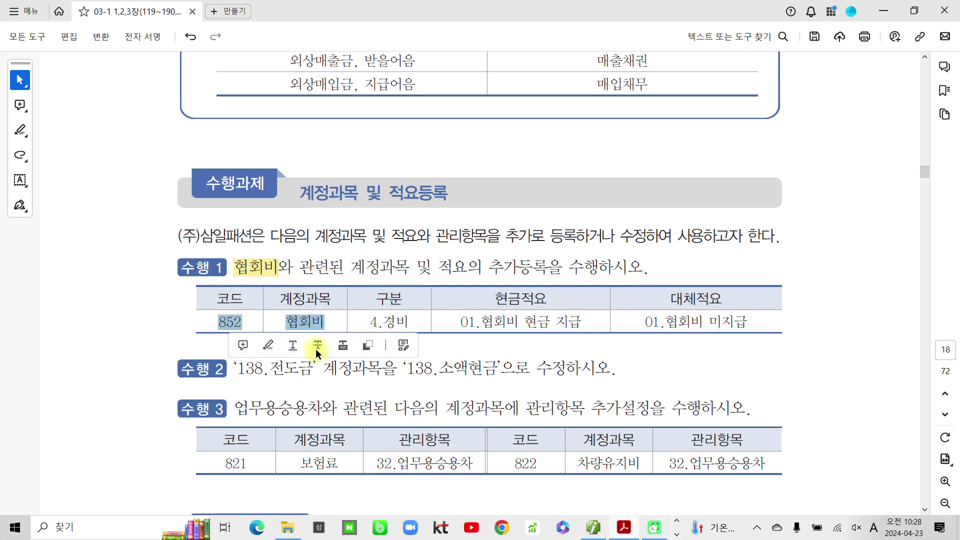
left_click(275, 345)
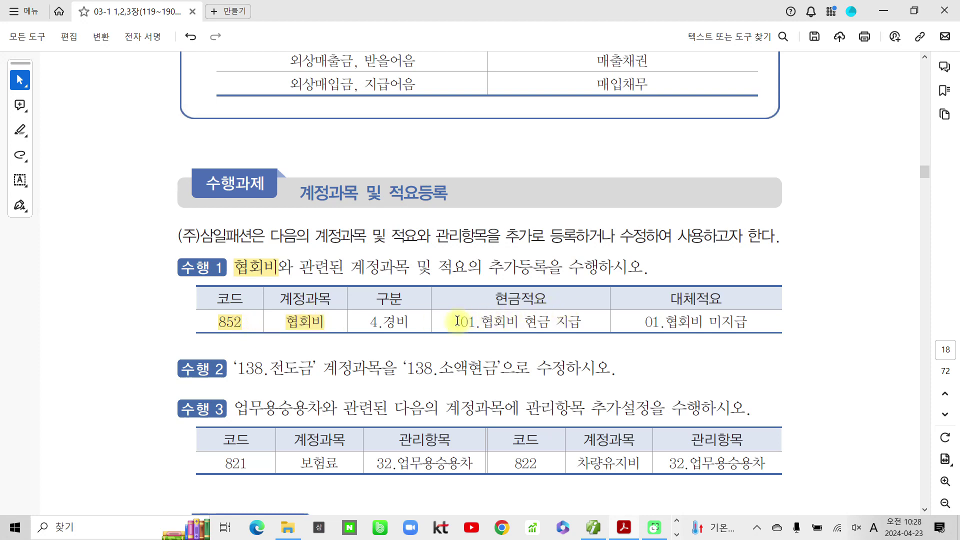
left_click_drag(456, 320, 581, 322)
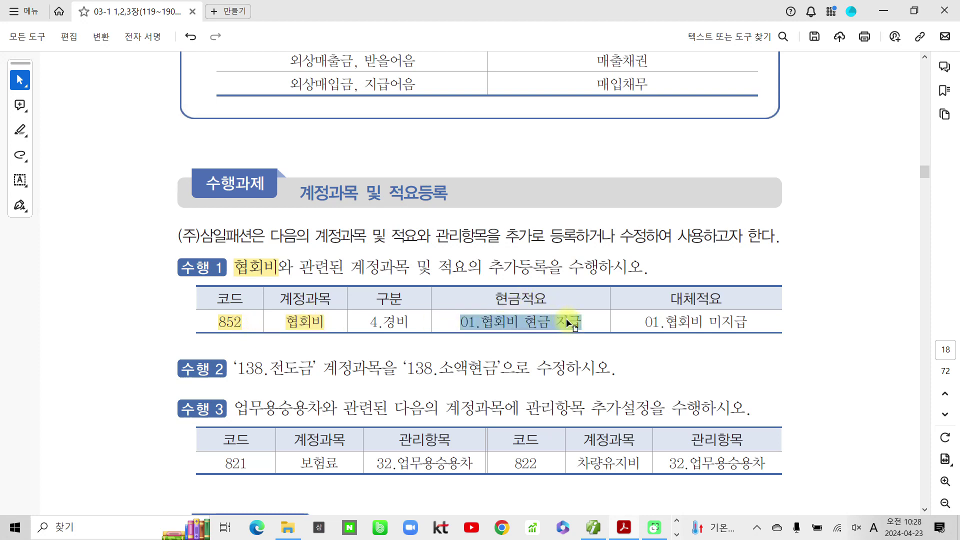
left_click(607, 346)
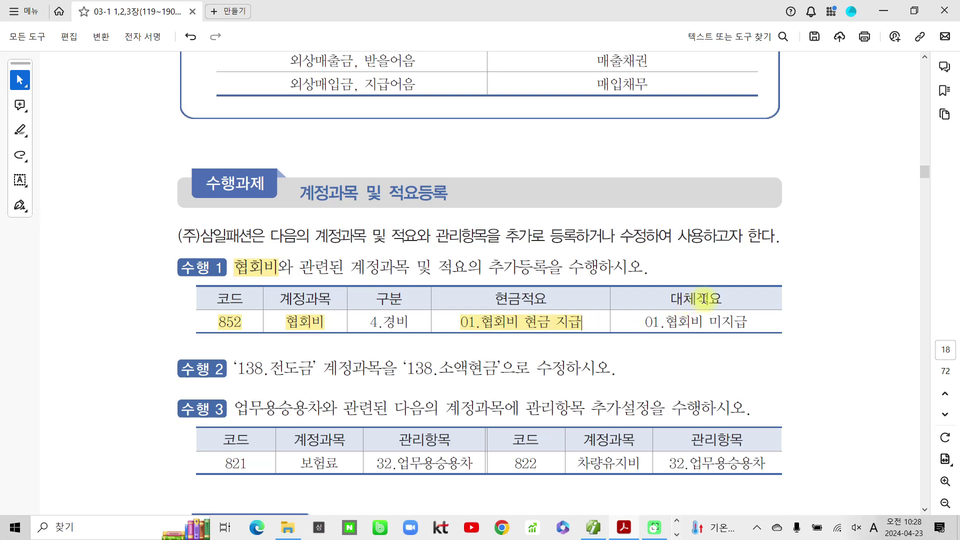
left_click_drag(643, 322, 739, 322)
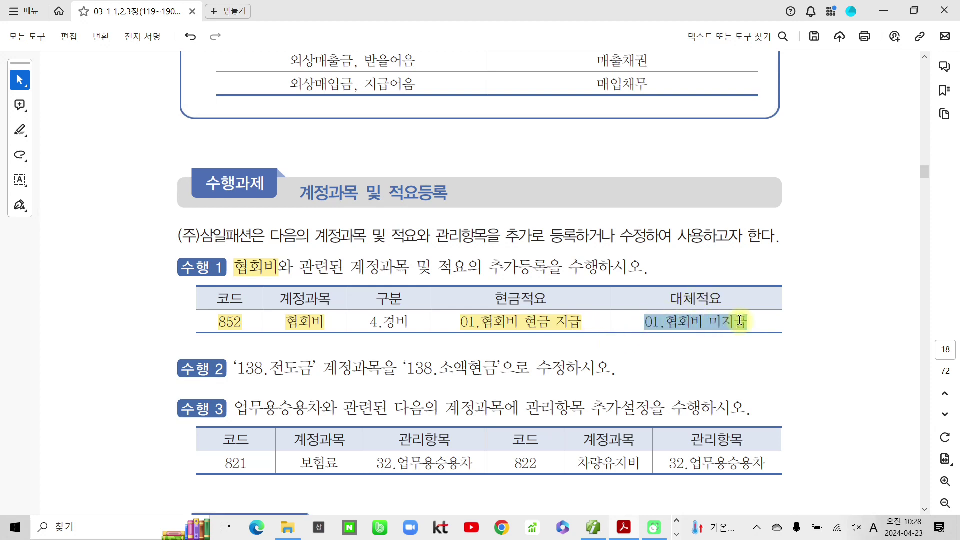
left_click(770, 346)
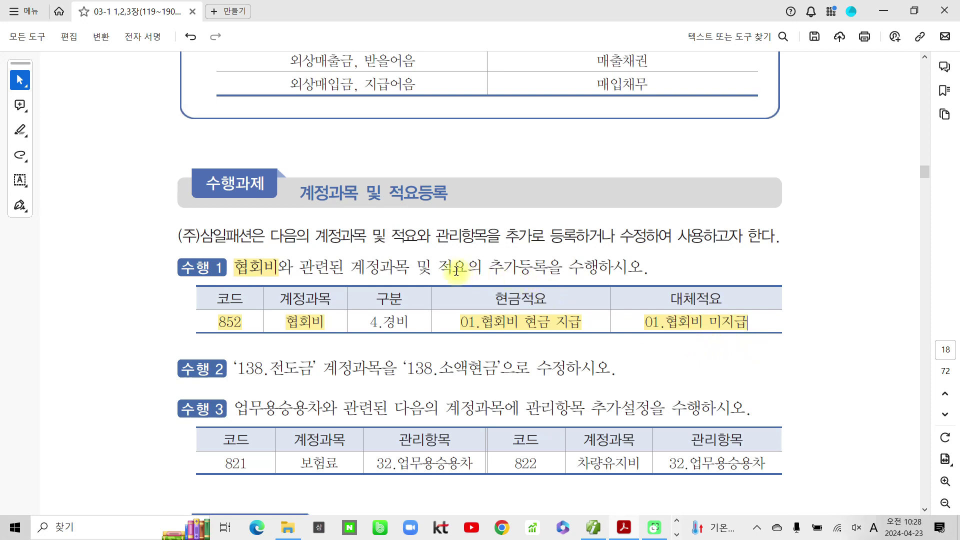
Step: Highlight 적요의 추가등록을 in the 수행 1 sentence and switch to the SmartA accounting program
left_click_drag(438, 267, 563, 267)
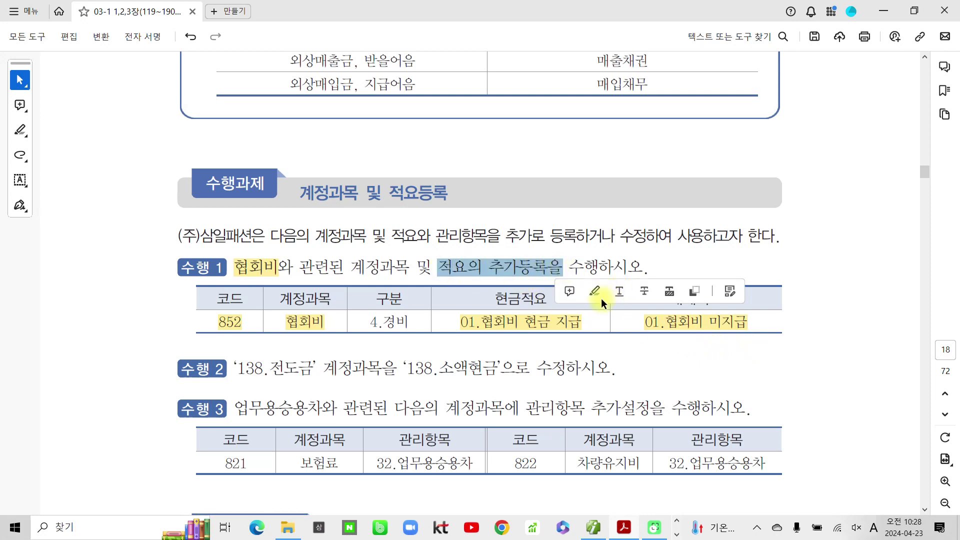
left_click(595, 292)
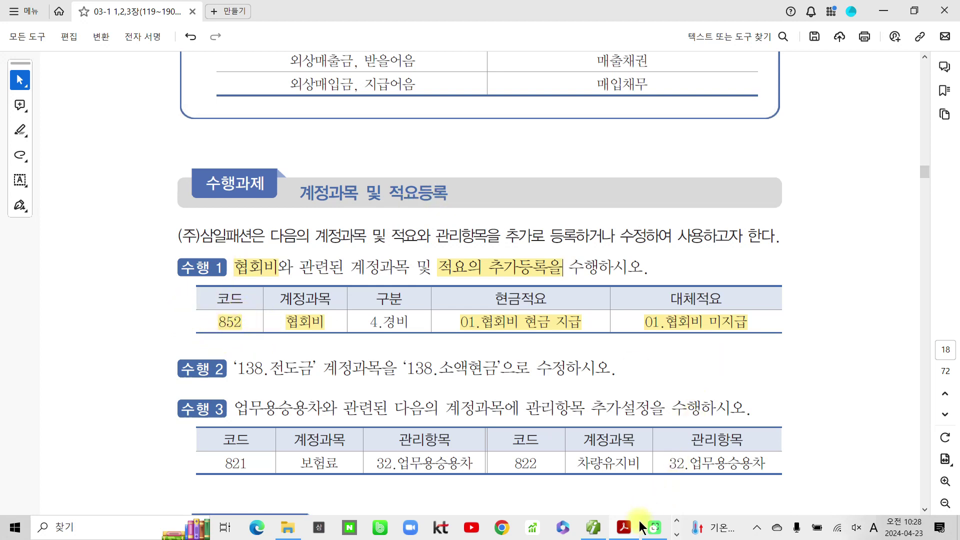
left_click(593, 527)
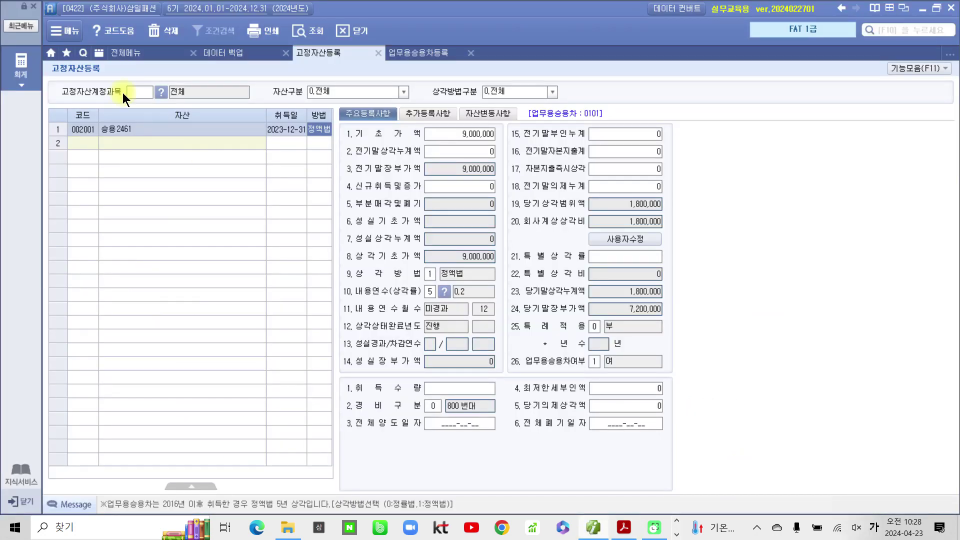
Step: Open 계정과목및적요등록 from the 기초정보관리 group of the full program menu
left_click(119, 54)
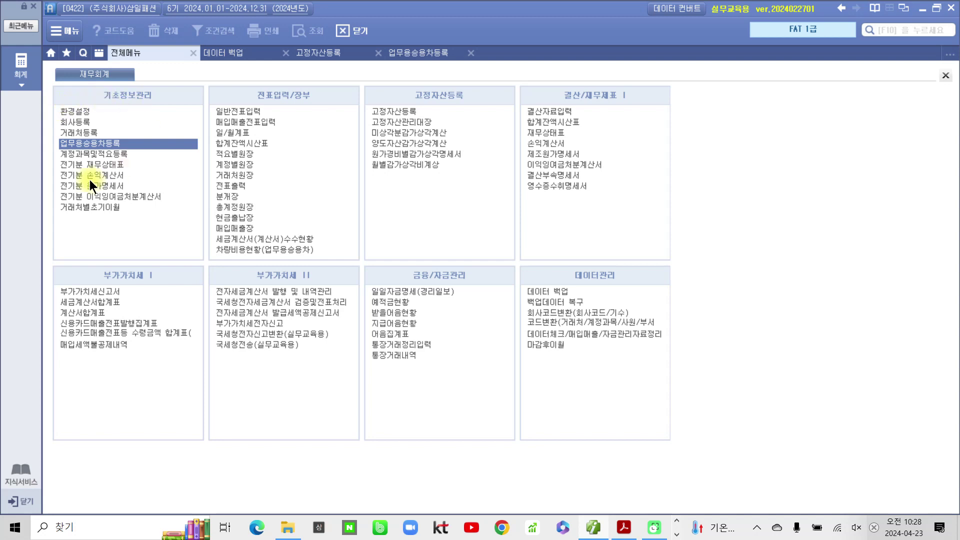
left_click(124, 154)
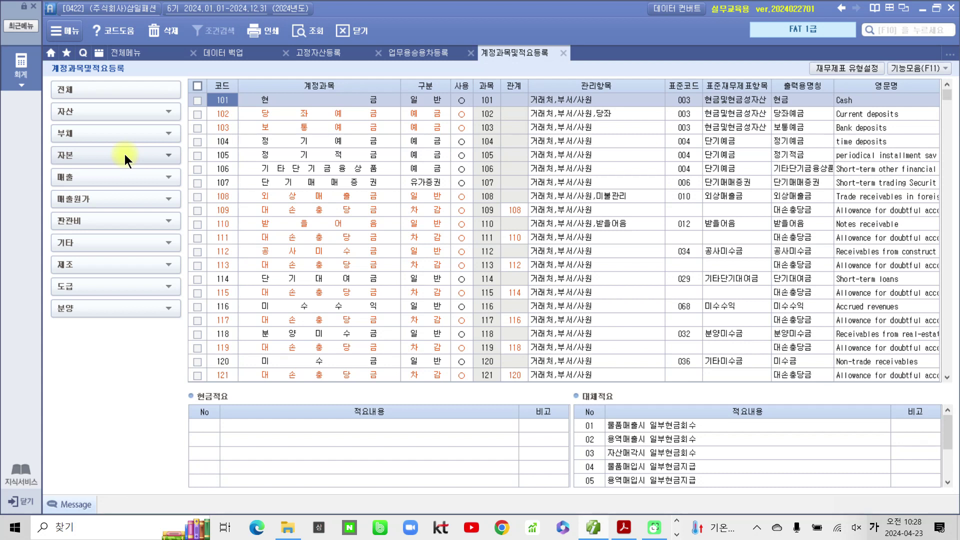
key("Hangul")
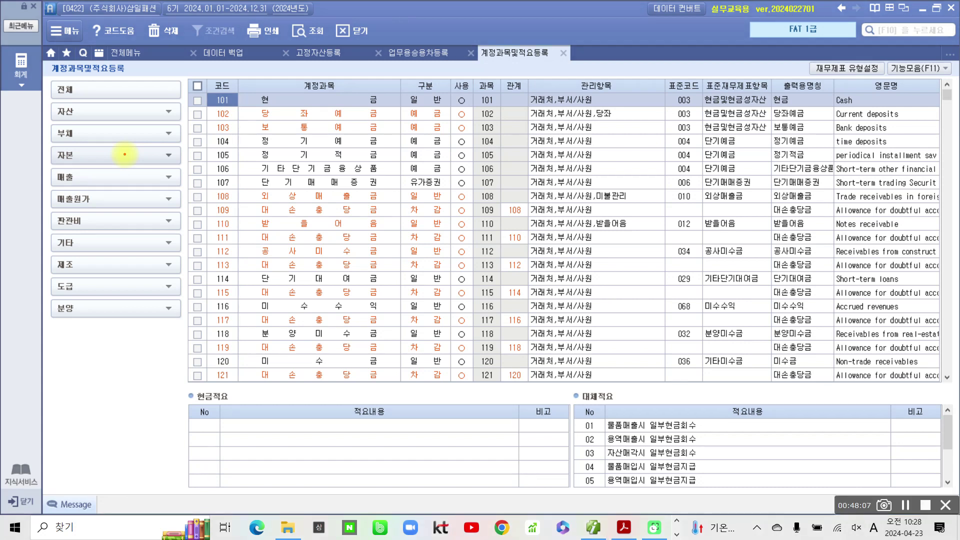
mouse_move(202, 342)
left_mouse_down()
mouse_move(182, 187)
mouse_move(245, 252)
mouse_move(214, 403)
left_mouse_up()
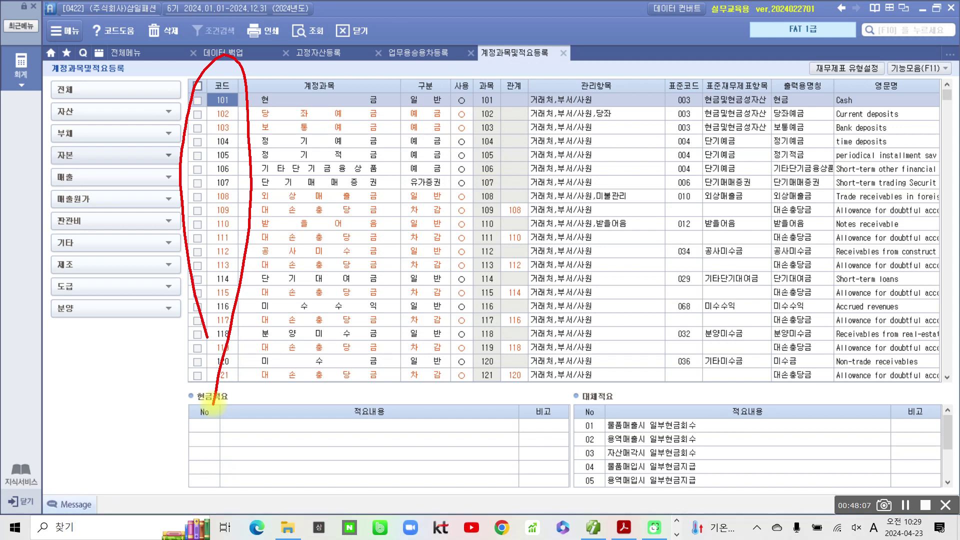
key("Hangul")
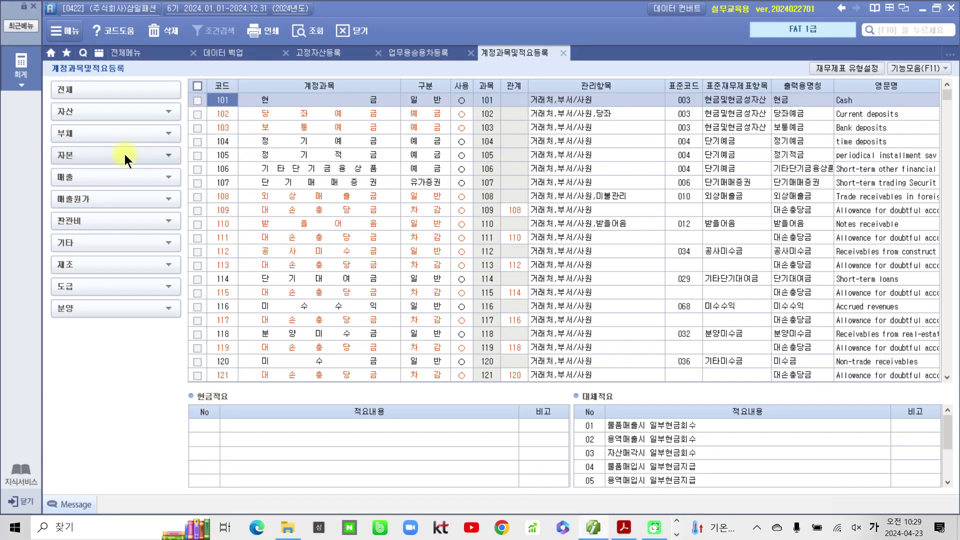
Step: Find account code 852 in the account list and rename its 계정과목 to 협회비
type("852")
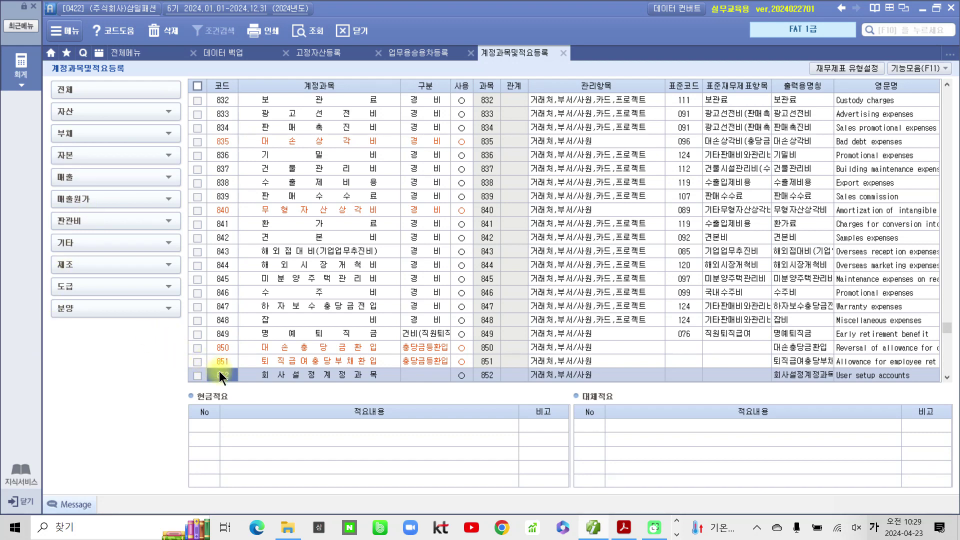
scroll(219, 371, "down", 3)
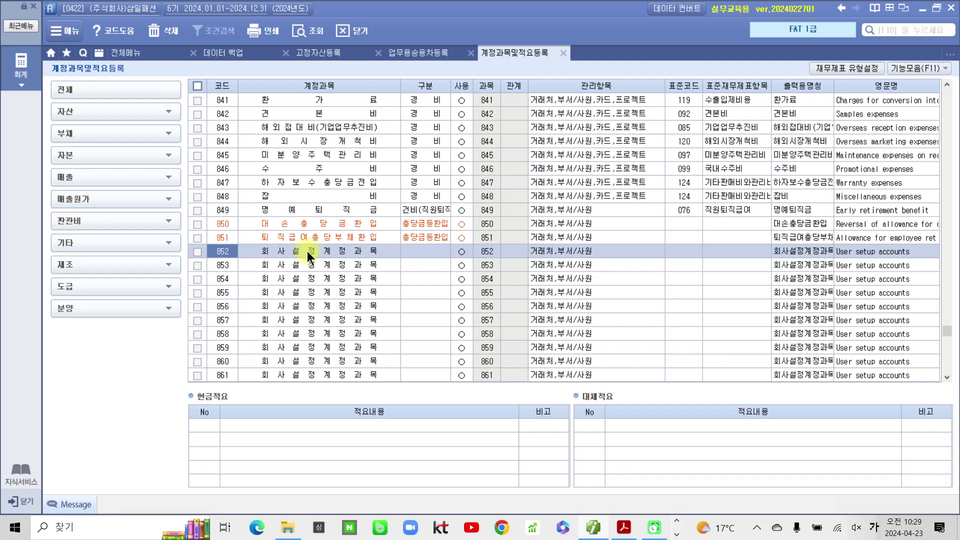
left_click(307, 251)
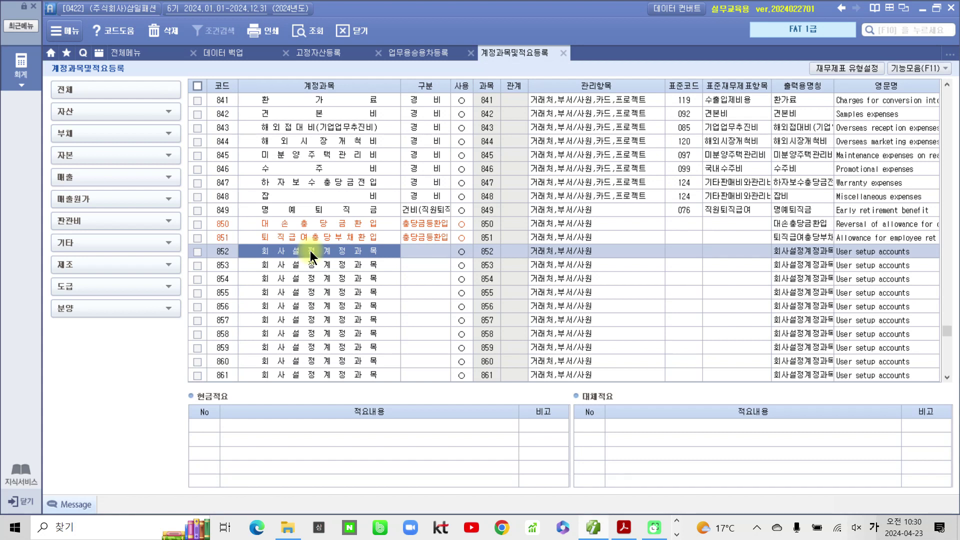
type("협회")
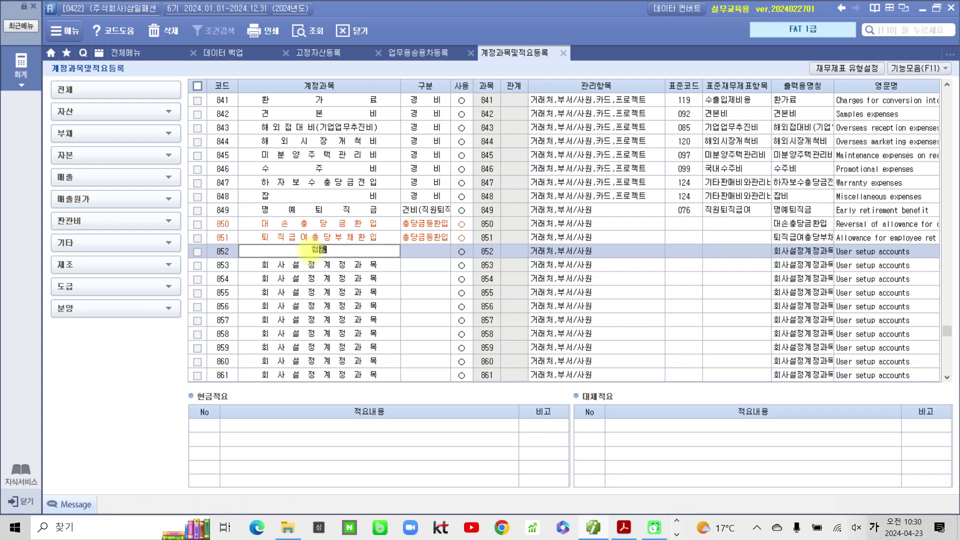
type("비")
key("Return")
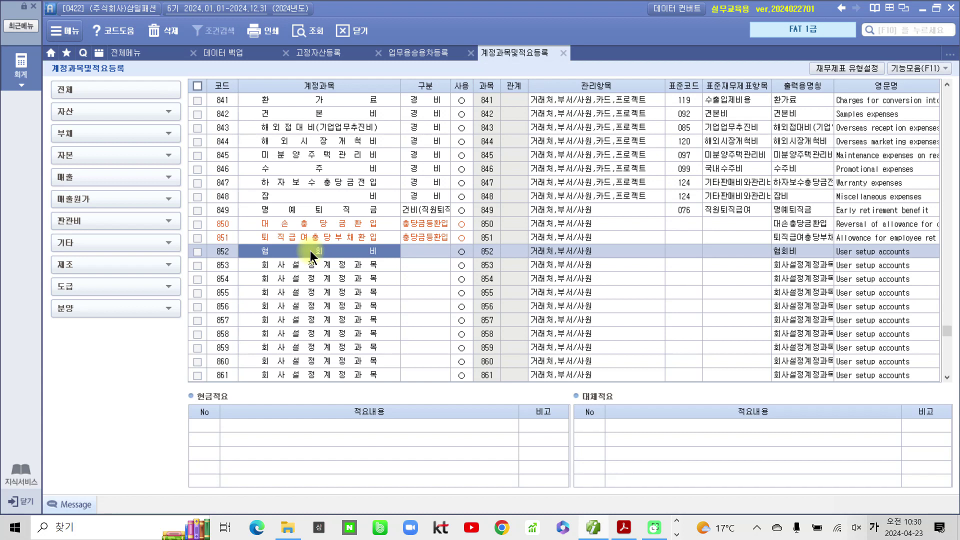
Step: Set the 구분 of account 852 협회비 to 4.경비 and its 사용 to 0.○
key("Return")
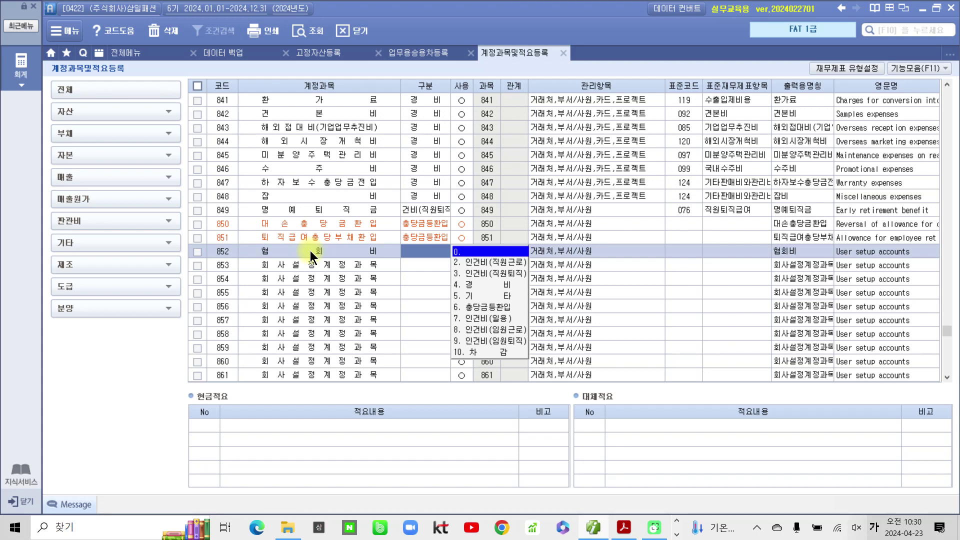
left_click(467, 284)
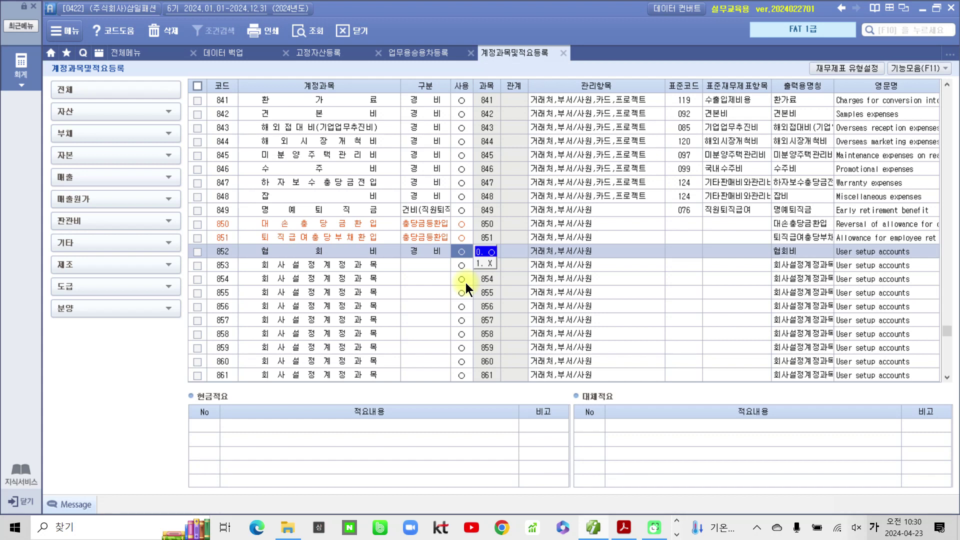
left_click(490, 253)
left_click(506, 253)
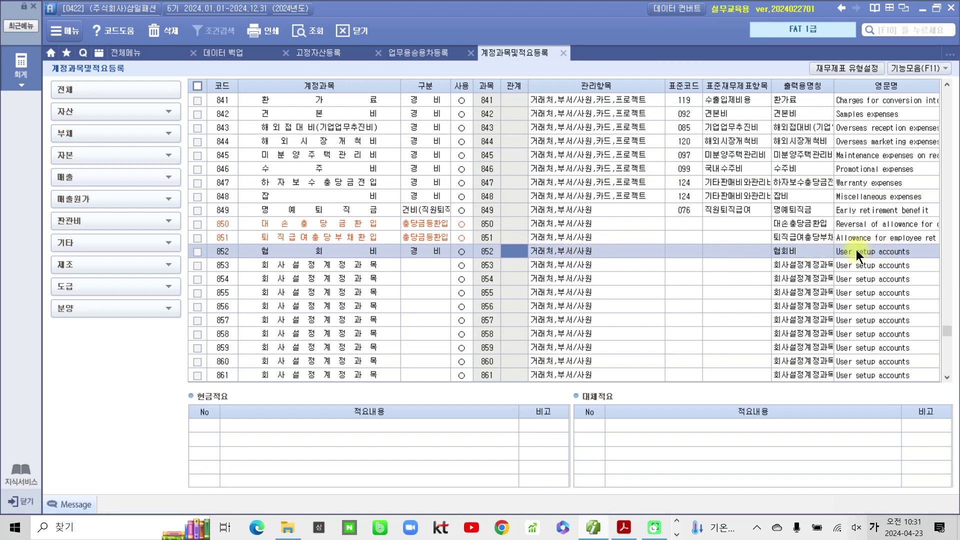
mouse_move(499, 244)
left_mouse_down()
mouse_move(515, 258)
mouse_move(956, 262)
left_mouse_up()
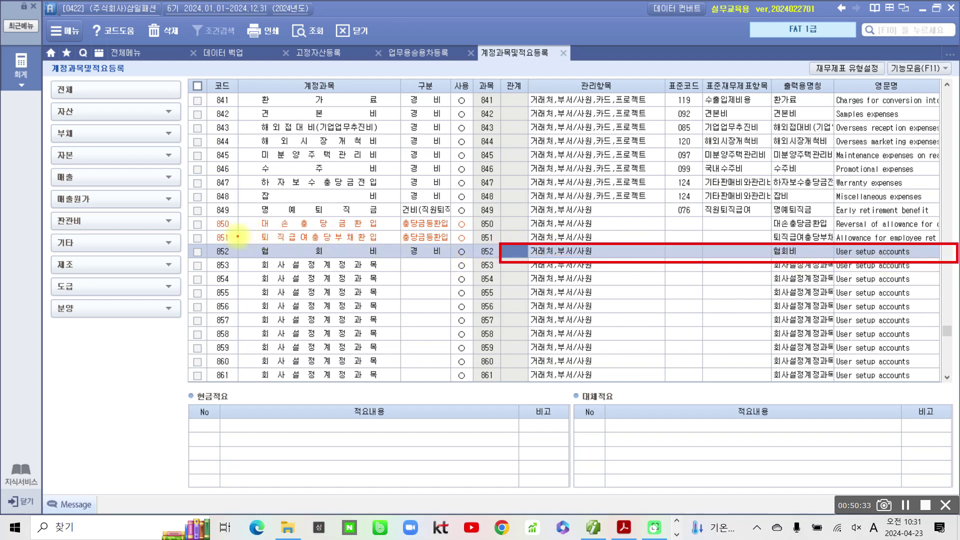
mouse_move(190, 243)
left_mouse_down()
mouse_move(200, 258)
mouse_move(452, 256)
mouse_move(420, 237)
mouse_move(174, 242)
left_mouse_up()
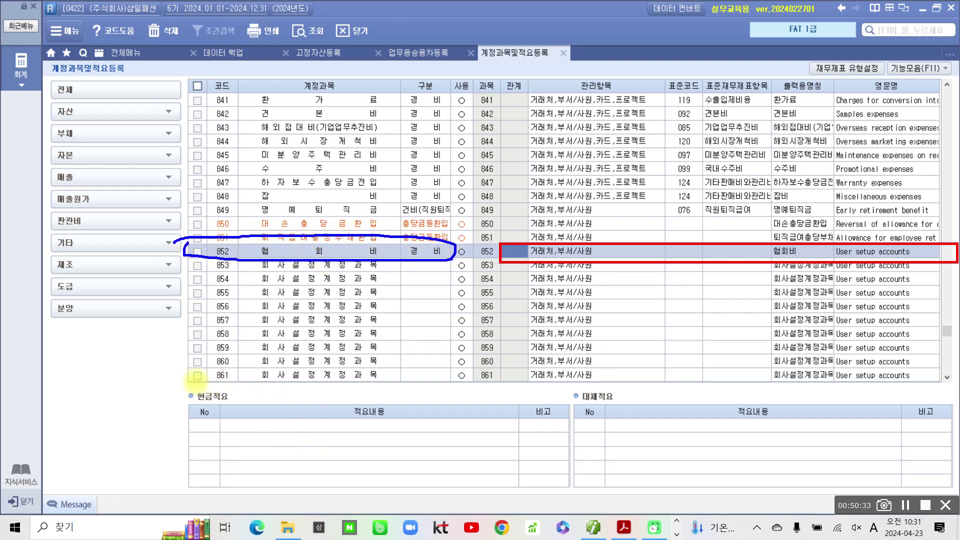
mouse_move(200, 382)
left_mouse_down()
mouse_move(178, 397)
mouse_move(247, 389)
mouse_move(181, 386)
mouse_move(195, 382)
left_mouse_up()
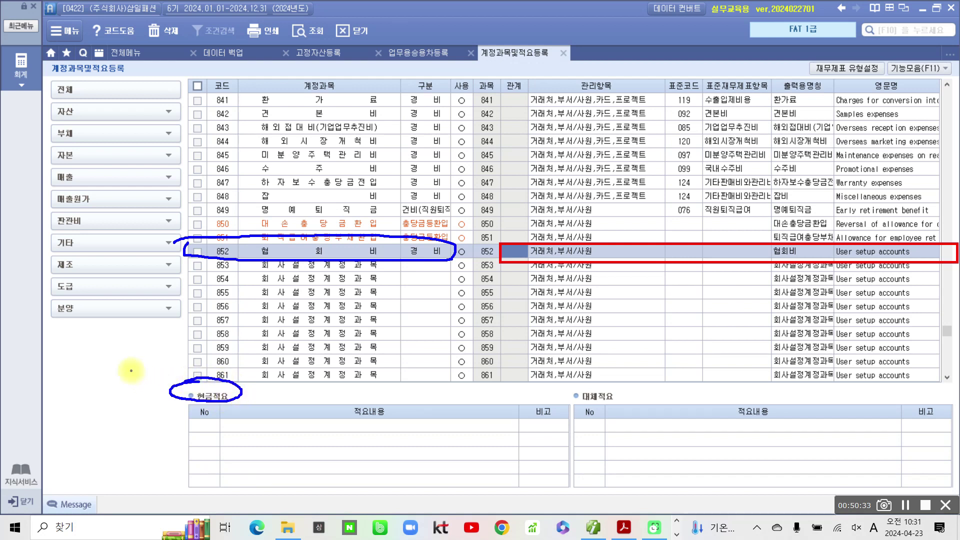
left_click_drag(130, 369, 146, 380)
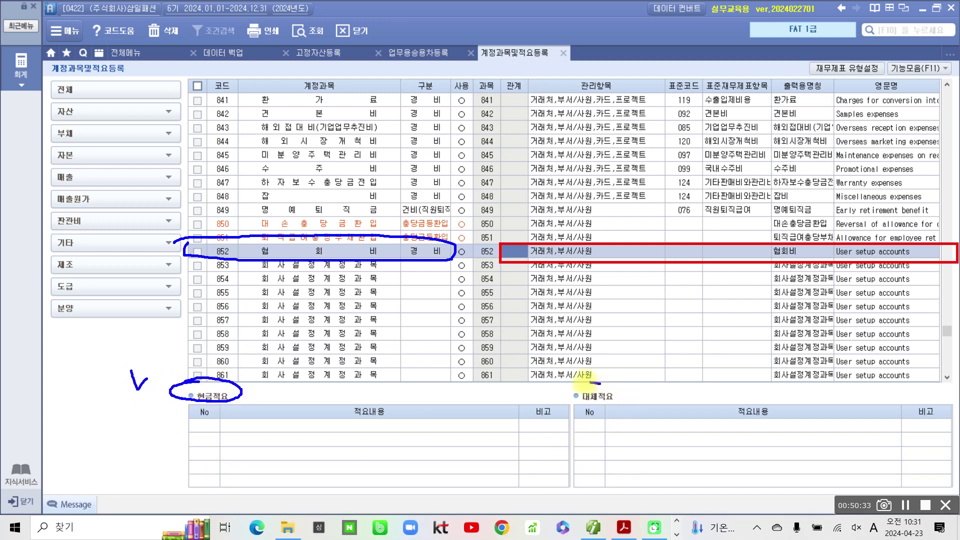
mouse_move(601, 382)
left_mouse_down()
mouse_move(607, 400)
mouse_move(632, 381)
mouse_move(531, 389)
mouse_move(547, 371)
left_mouse_up()
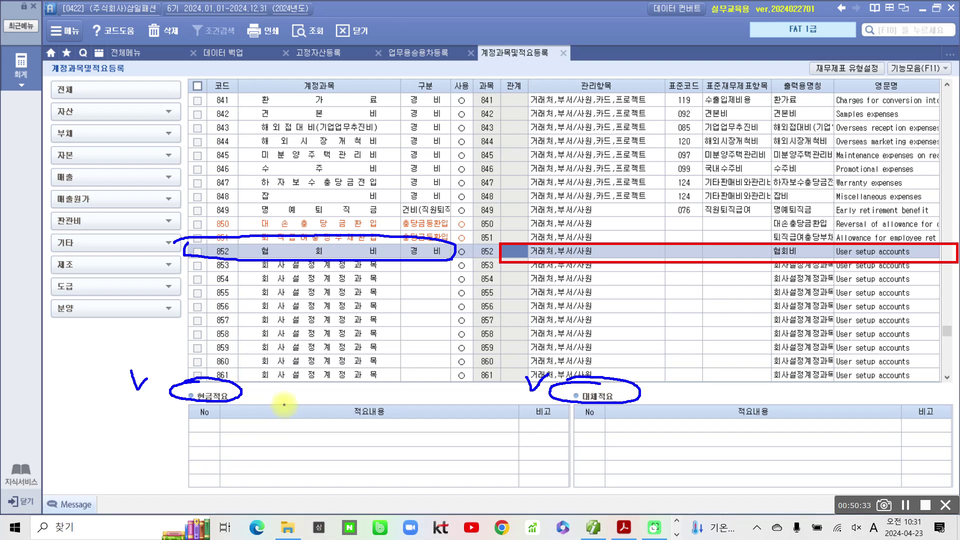
left_click_drag(348, 416, 408, 417)
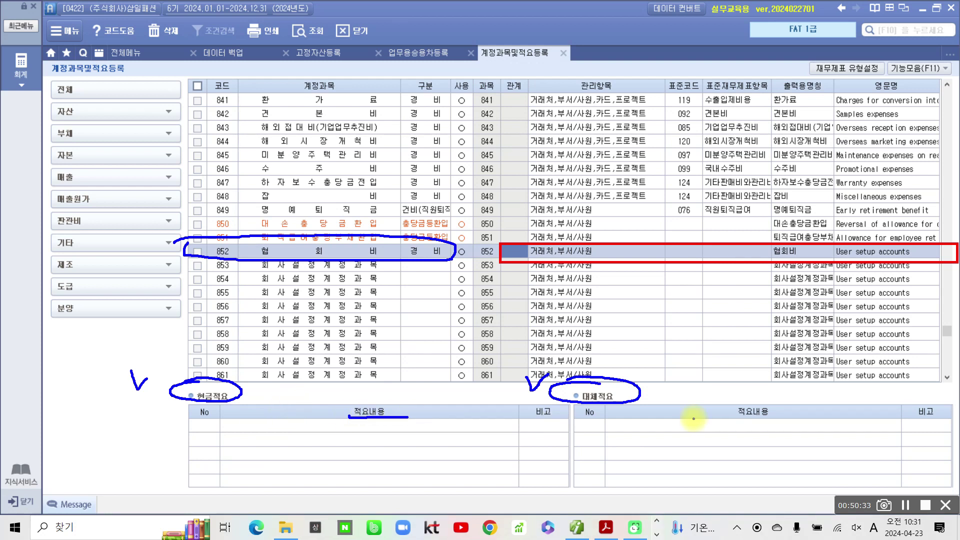
left_click_drag(719, 415, 780, 413)
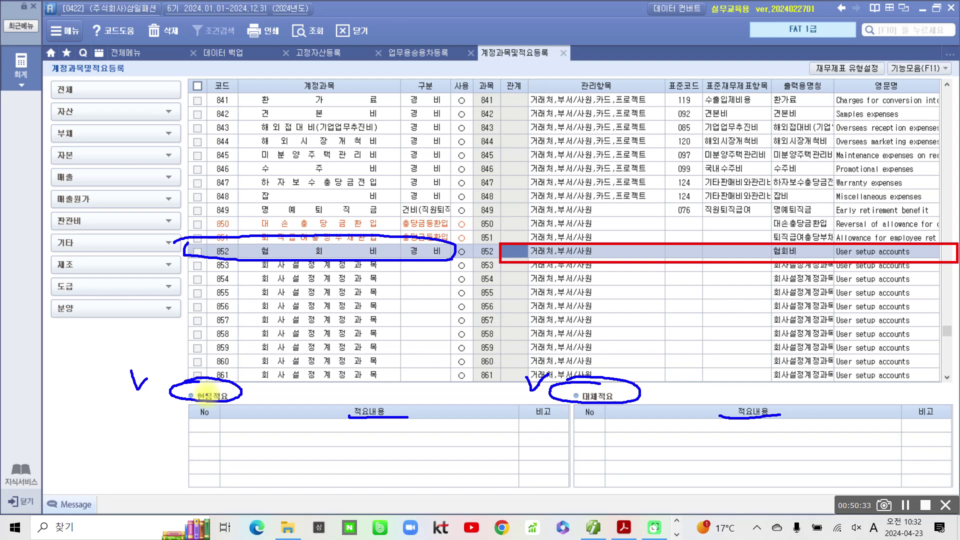
key("Escape")
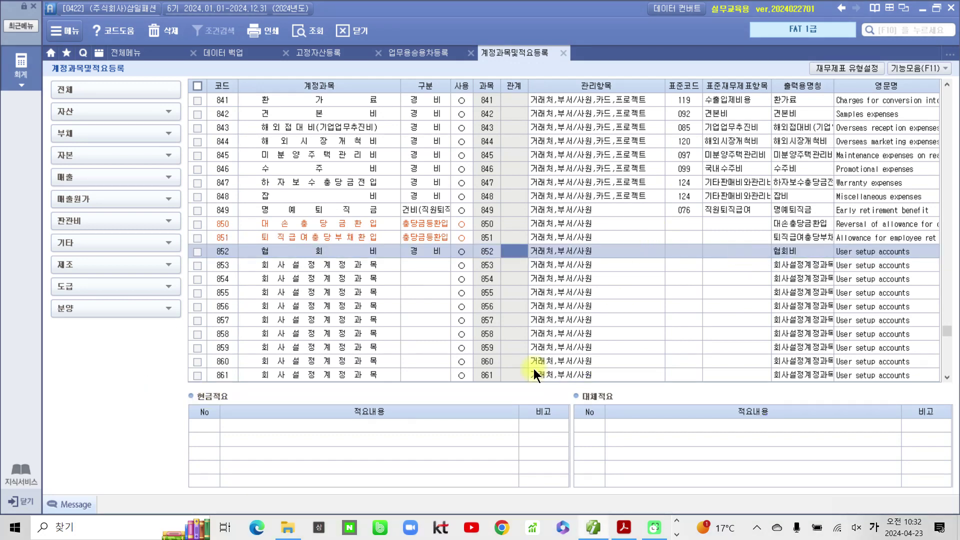
Step: Add 현금적요 01 with the content 협회비 현금 지급 to account 852 협회비
left_click(208, 426)
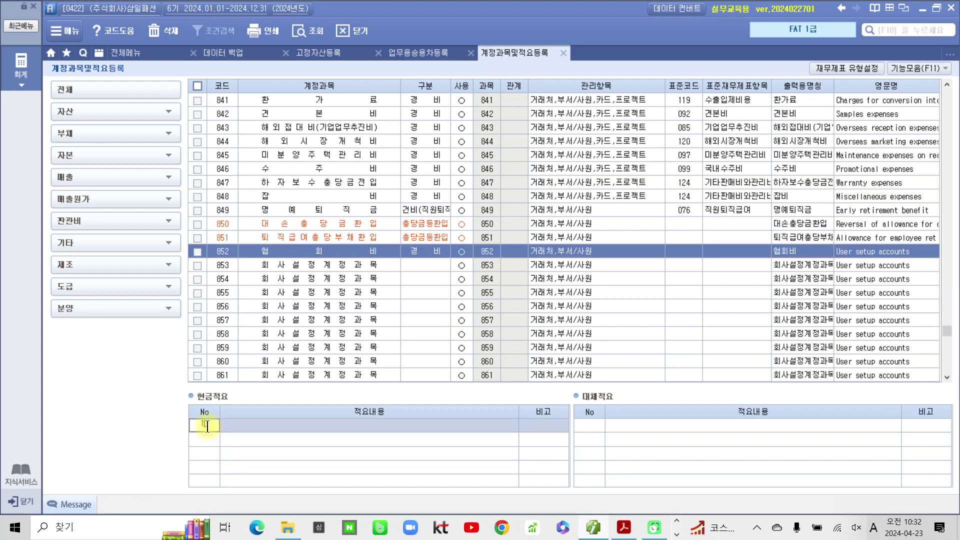
key("Return")
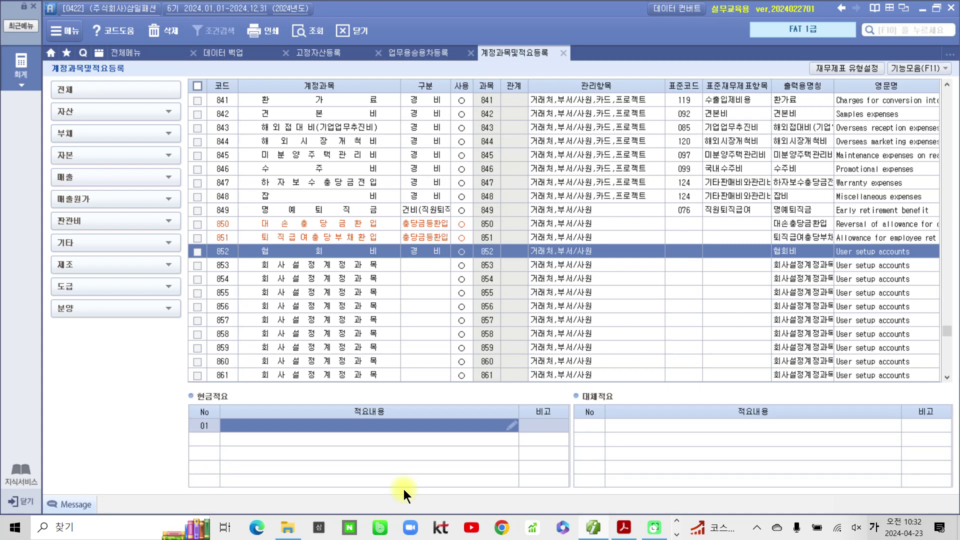
type("협회")
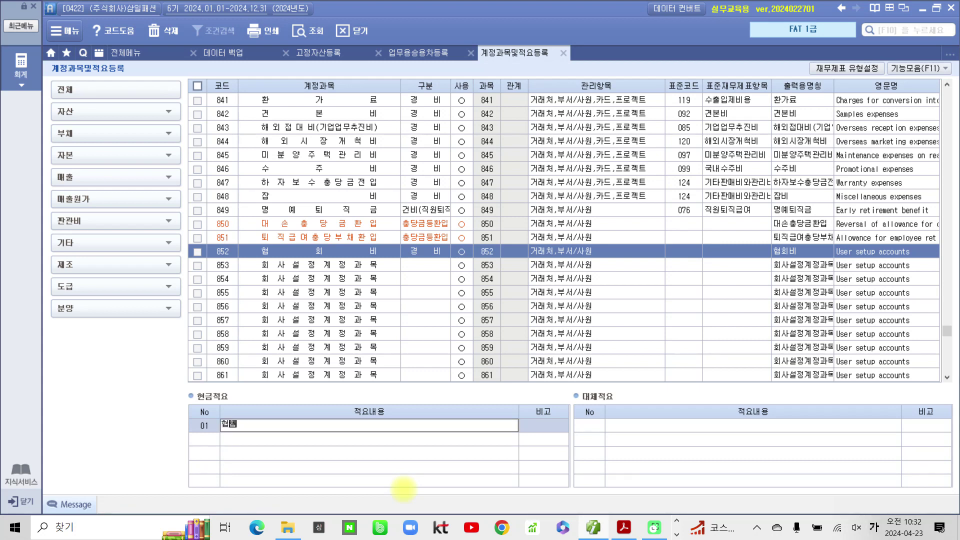
type("비 현금 지급")
key("Return")
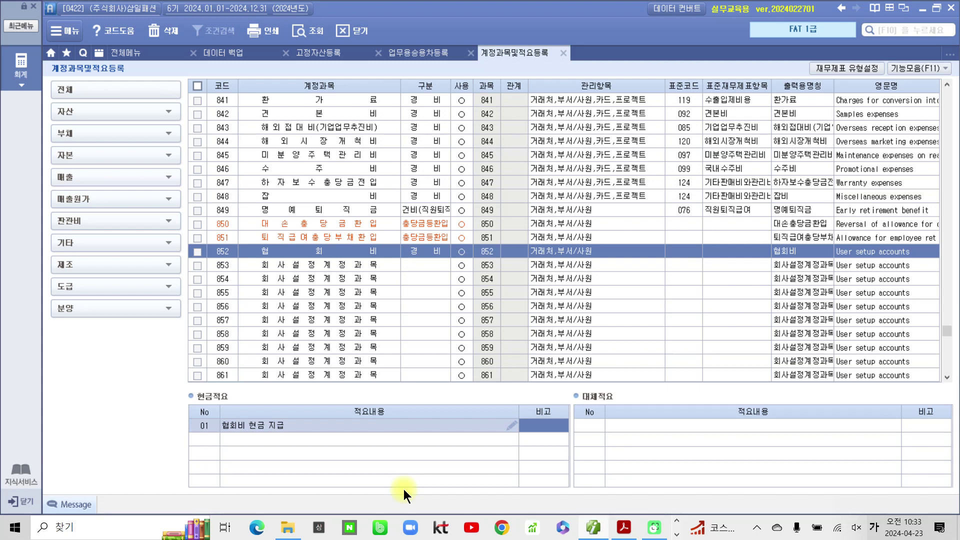
Step: Add 대체적요 01 with the content 협회비 미지급 to account 852 협회비
left_click(590, 426)
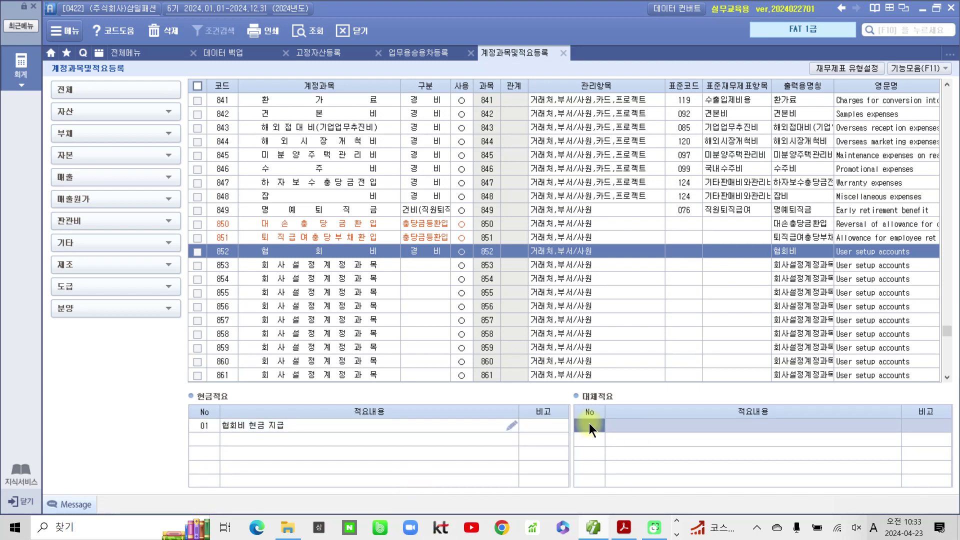
key("Return")
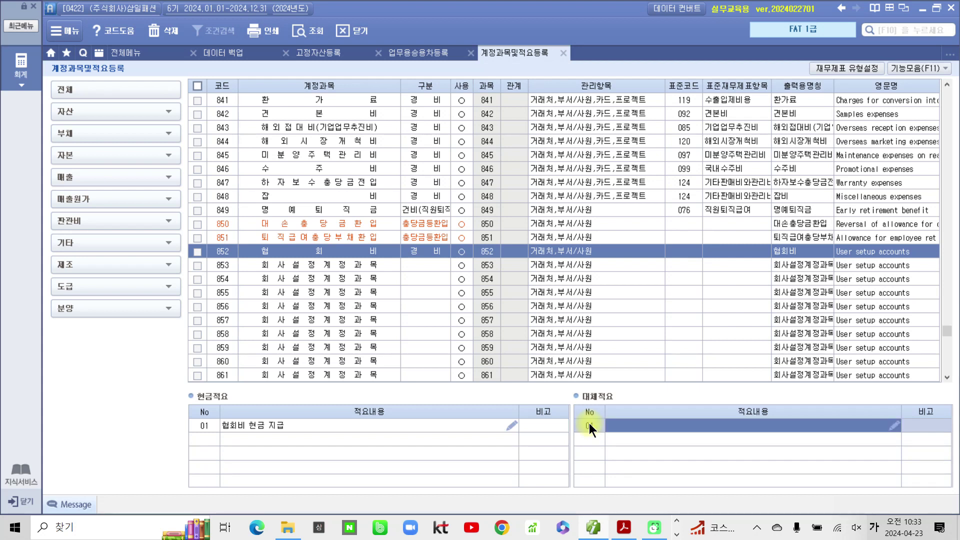
type("혀")
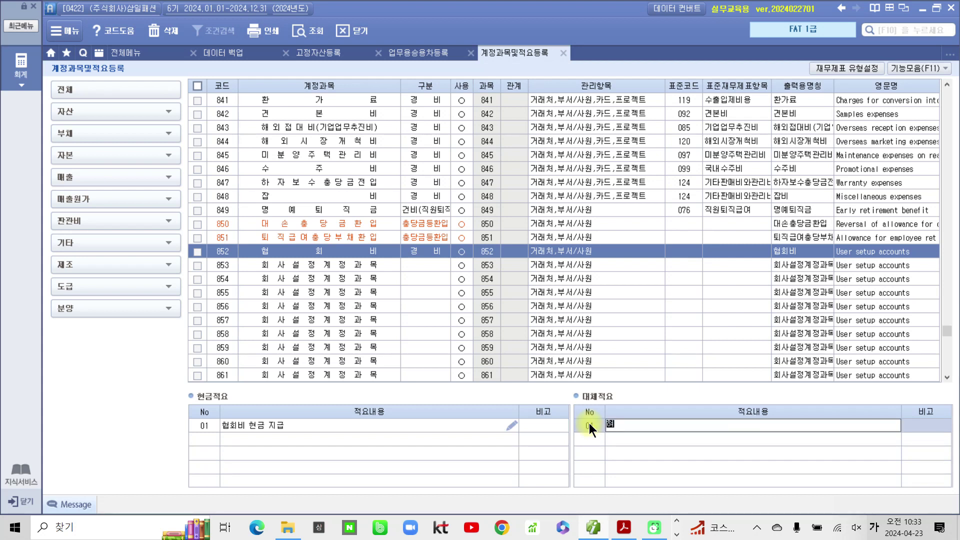
type("회비 미지급")
key("Return")
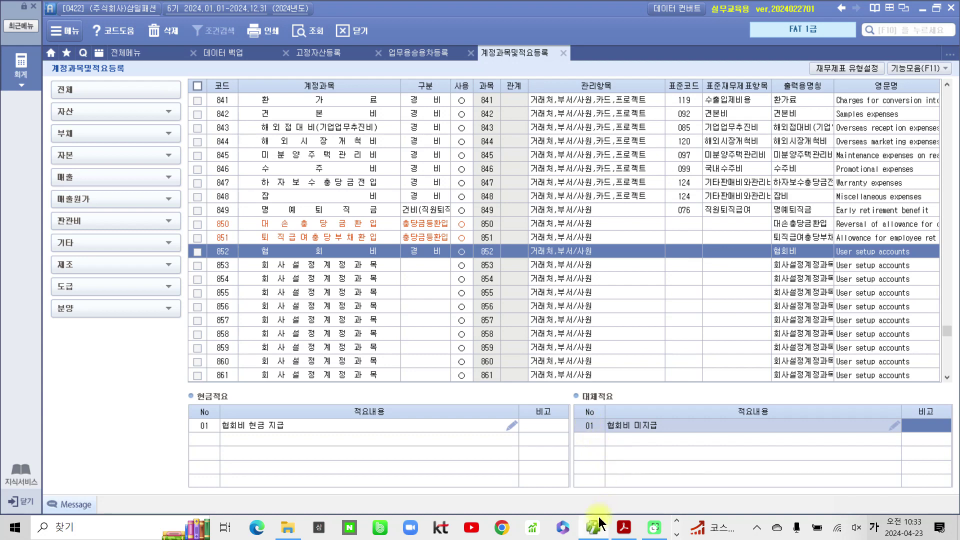
Step: Switch to the textbook PDF, highlight the first 138 and 소액현금 in the 수행 2 sentence, and return to SmartA
left_click(623, 527)
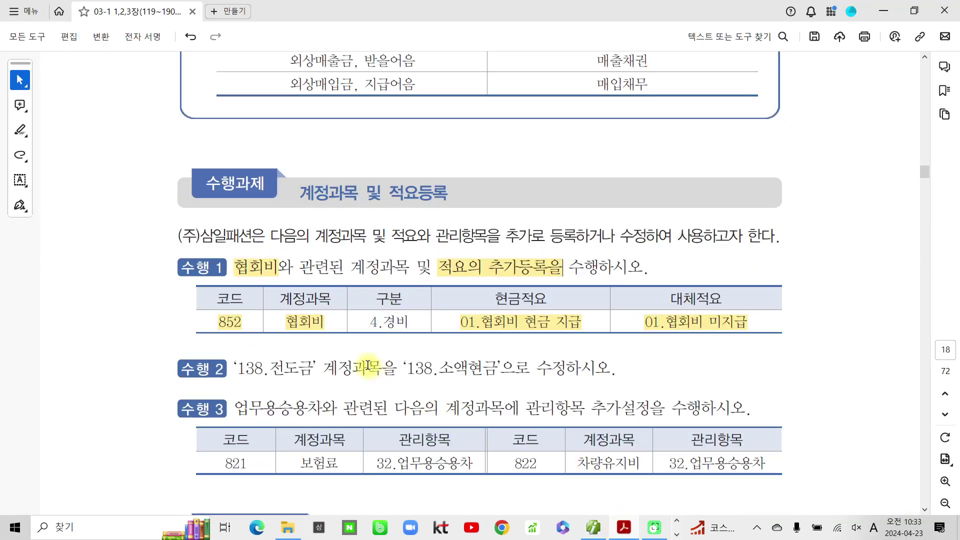
left_click_drag(235, 368, 264, 368)
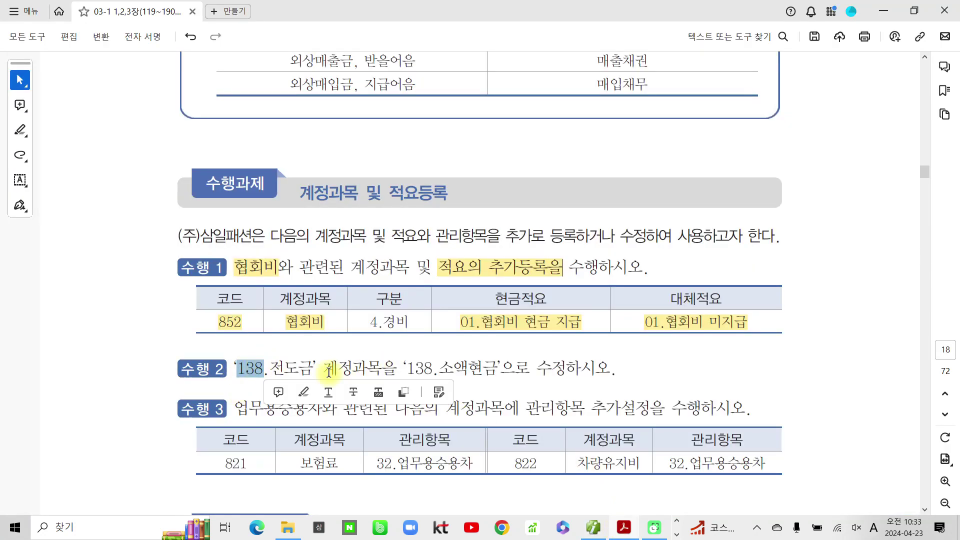
left_click(303, 390)
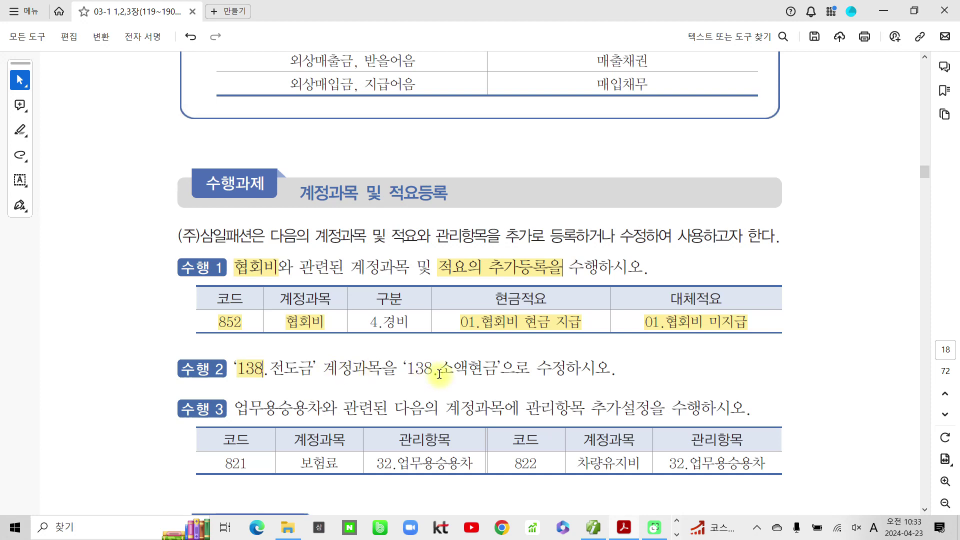
left_click_drag(438, 374, 500, 373)
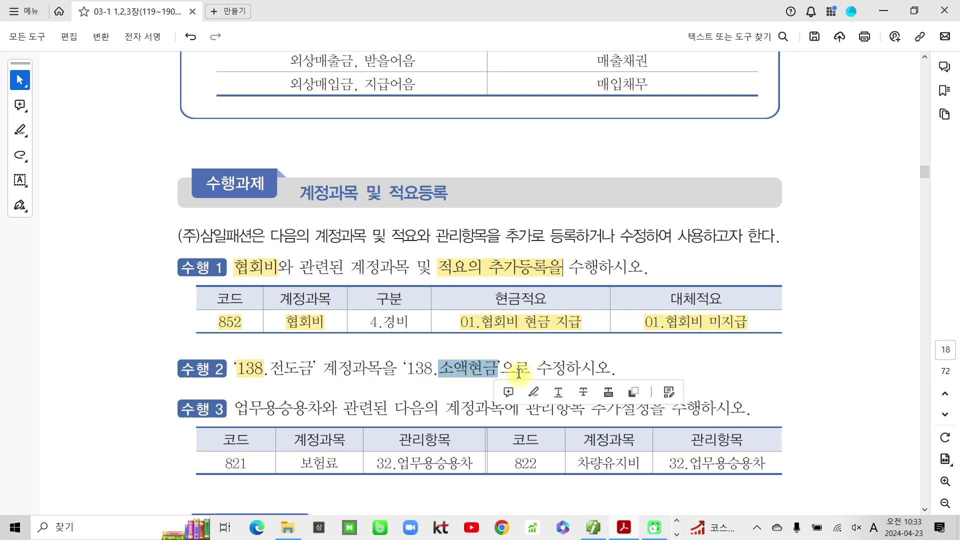
left_click(533, 392)
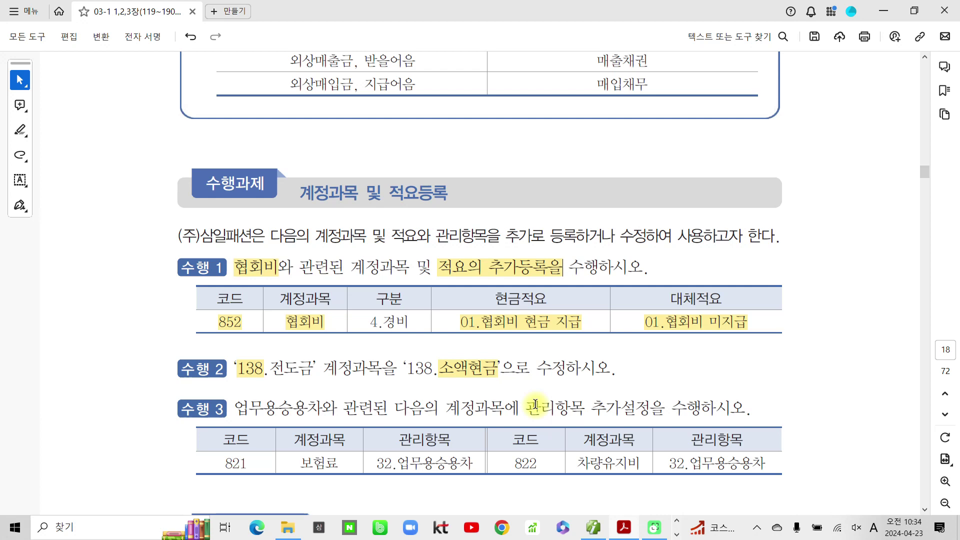
left_click(593, 529)
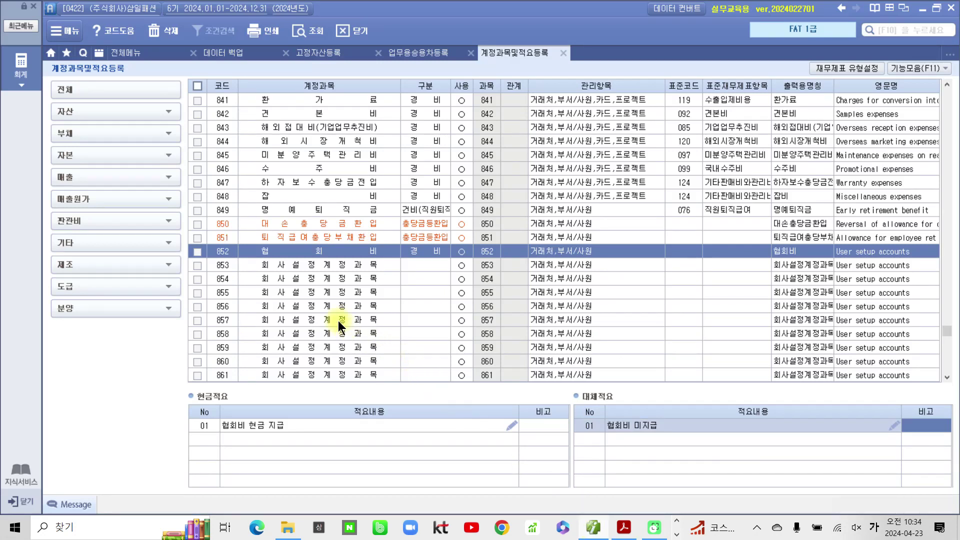
Step: Jump to account code 138 in the account list and try to overwrite its 계정과목 name directly
left_click(226, 248)
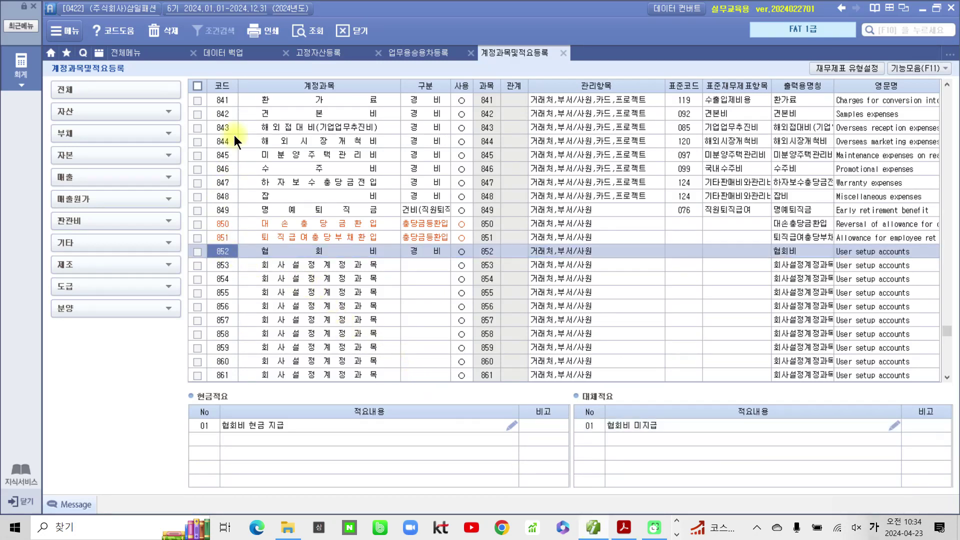
left_click(224, 241)
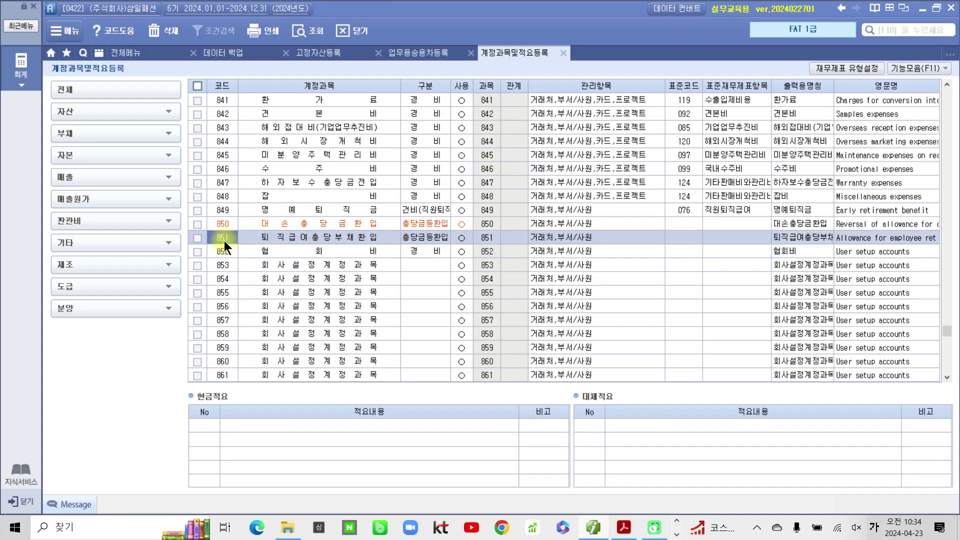
left_click(224, 251)
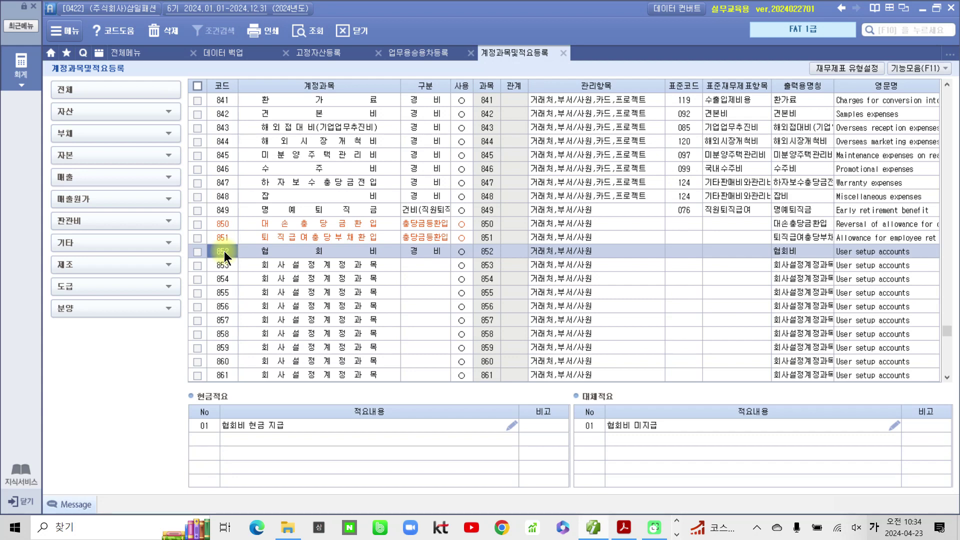
type("138")
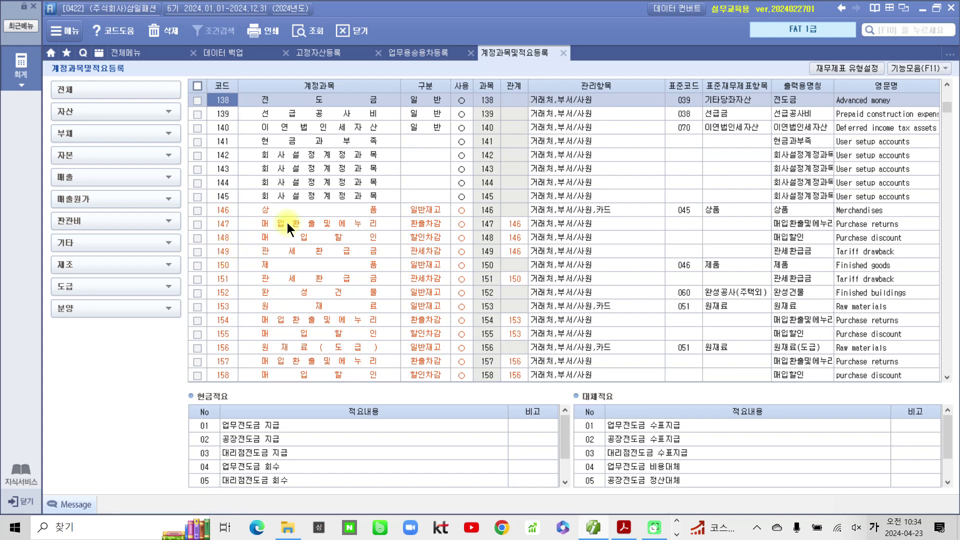
scroll(295, 220, "up", 1)
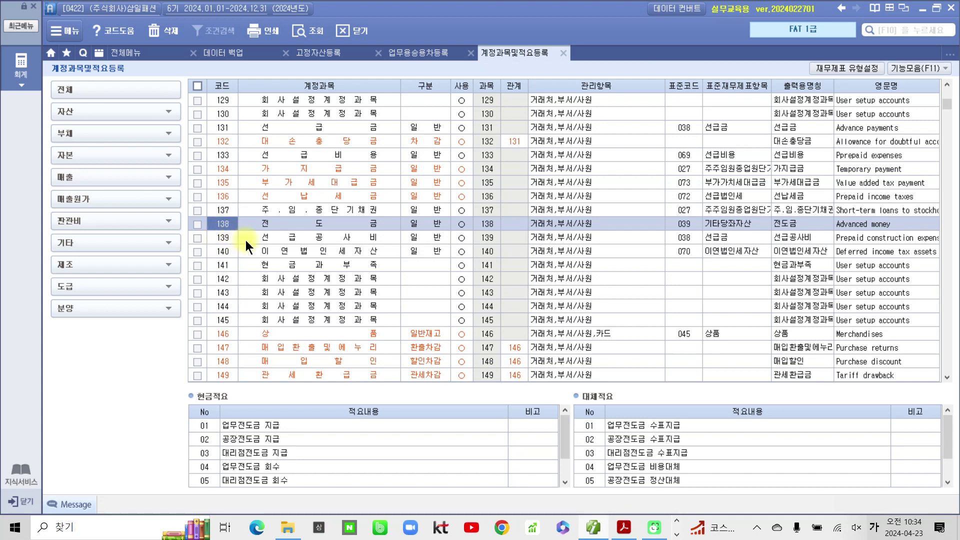
left_click(278, 223)
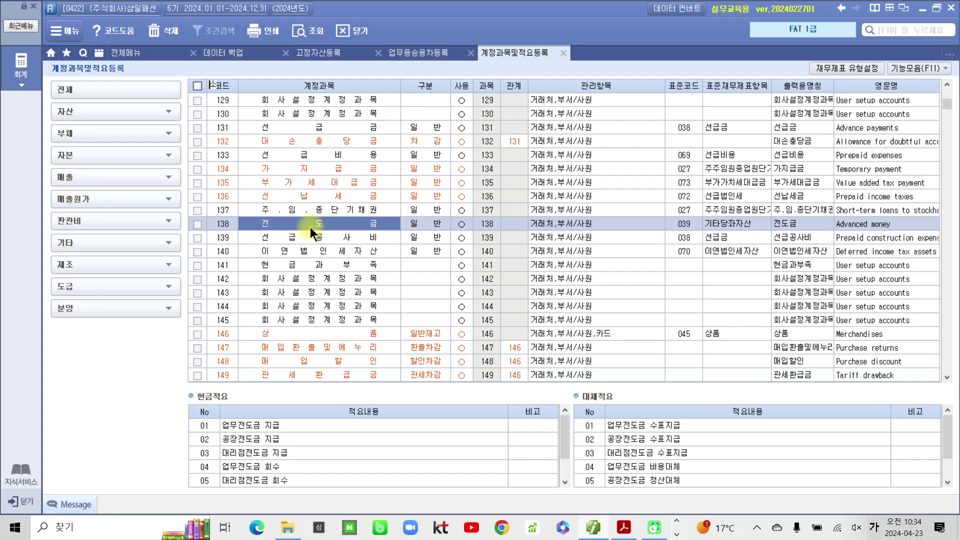
key("Hangul")
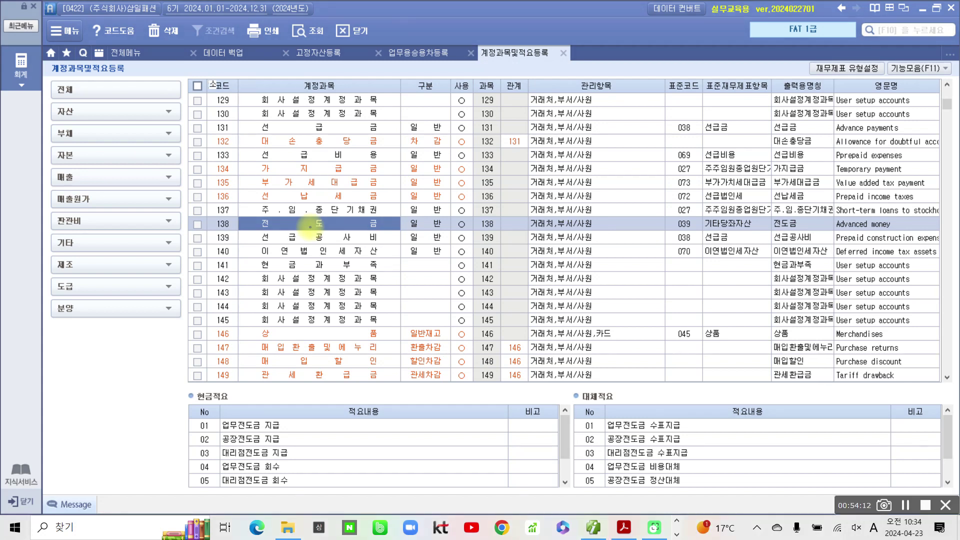
mouse_move(220, 61)
left_mouse_down()
mouse_move(200, 106)
mouse_move(224, 105)
left_mouse_up()
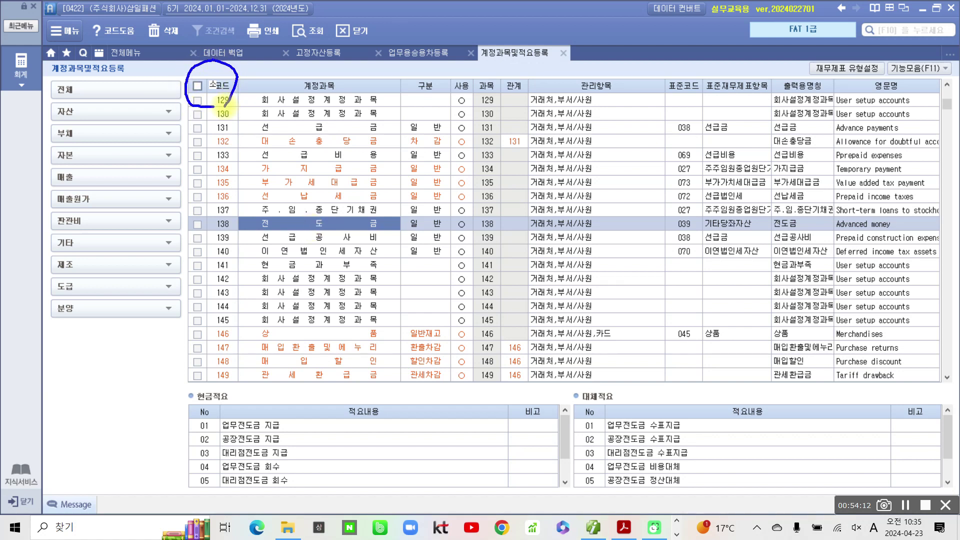
mouse_move(256, 228)
left_mouse_down()
mouse_move(391, 206)
mouse_move(258, 215)
mouse_move(264, 184)
mouse_move(215, 98)
left_mouse_up()
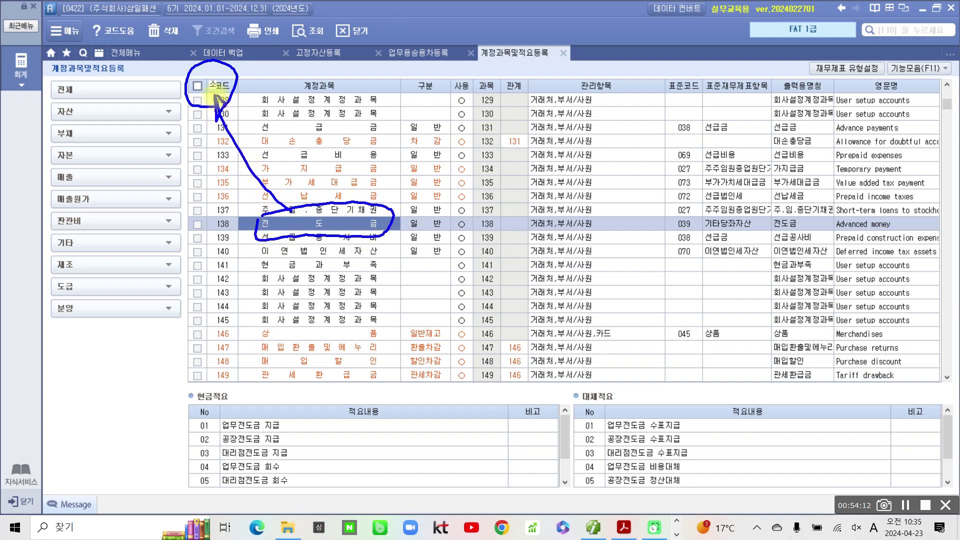
key("Escape")
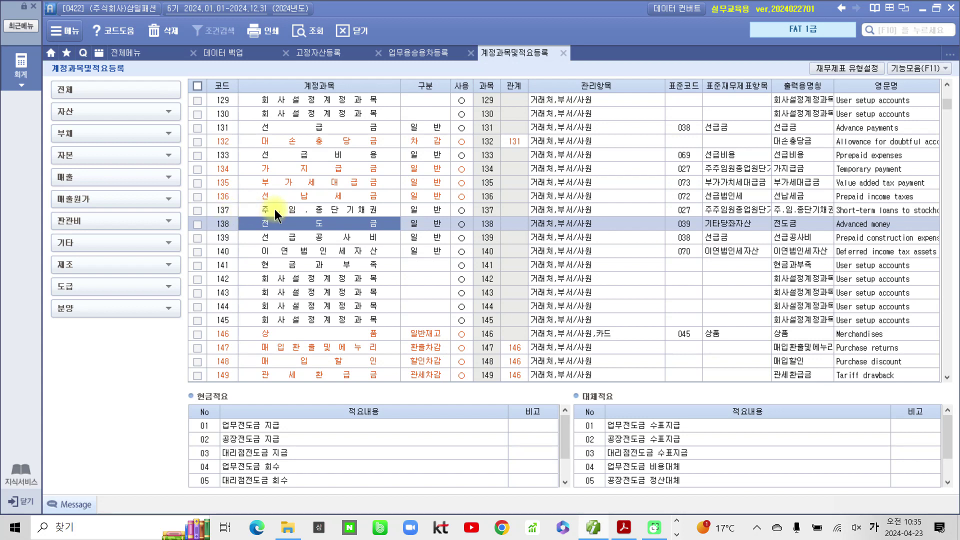
Step: Select accounts 137, 136, 138 and 139 in turn to compare the name colours, ending on 138 전도금
left_click(313, 209)
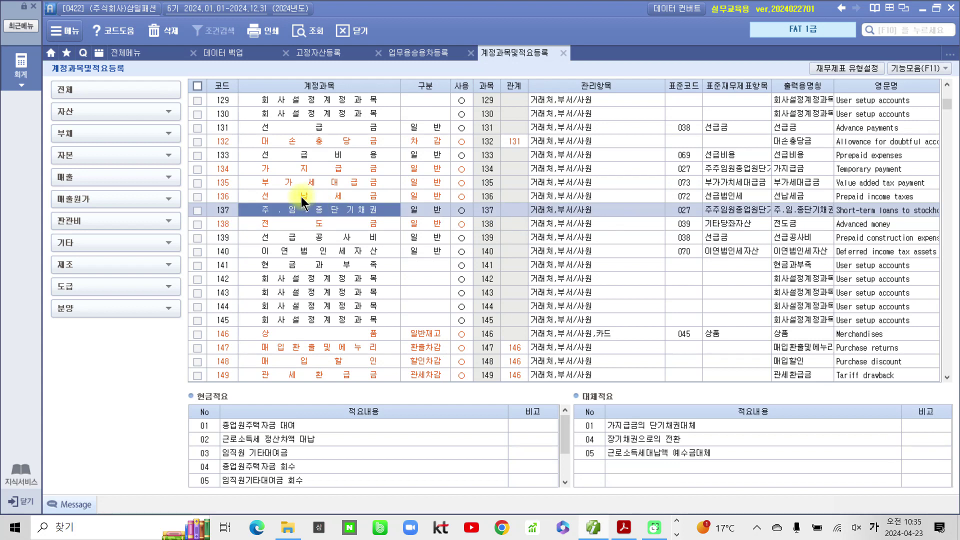
left_click(288, 197)
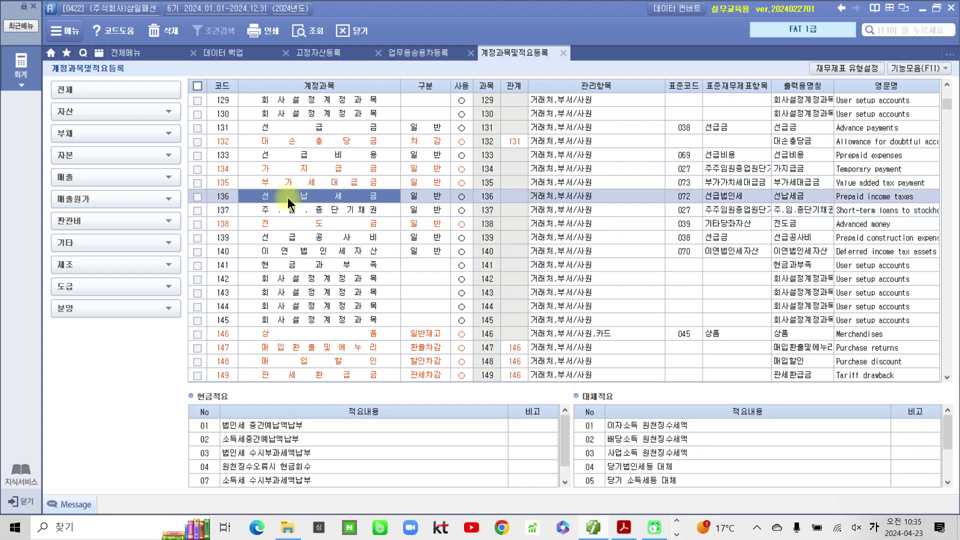
left_click(287, 226)
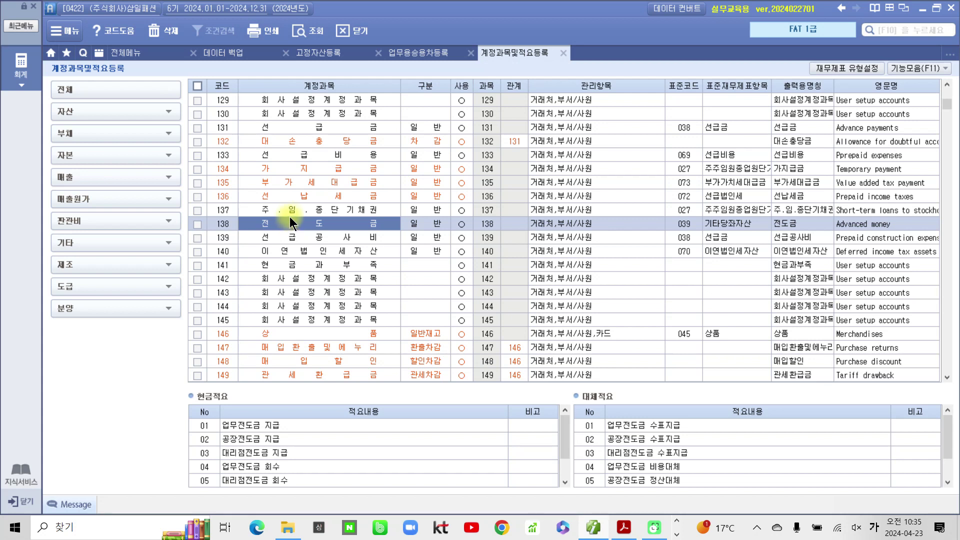
left_click(289, 211)
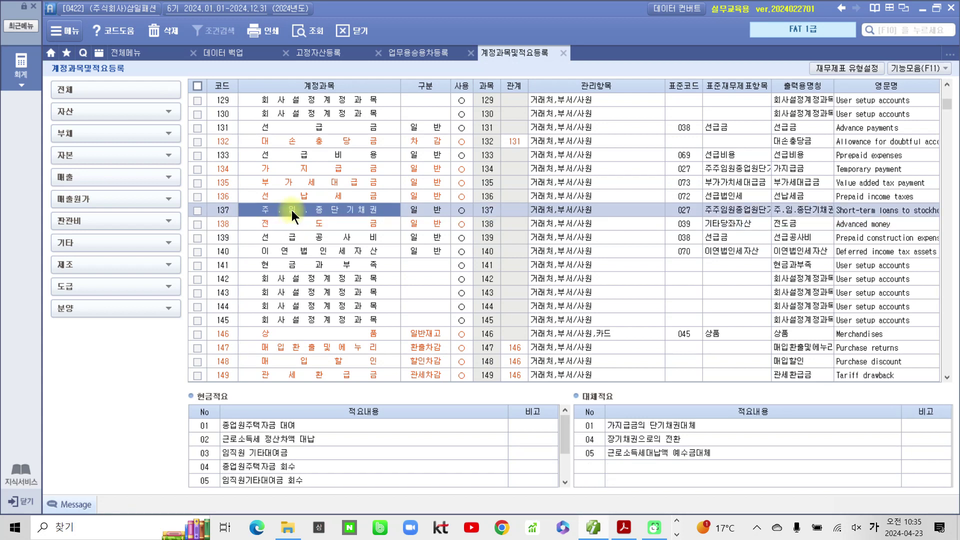
left_click(289, 240)
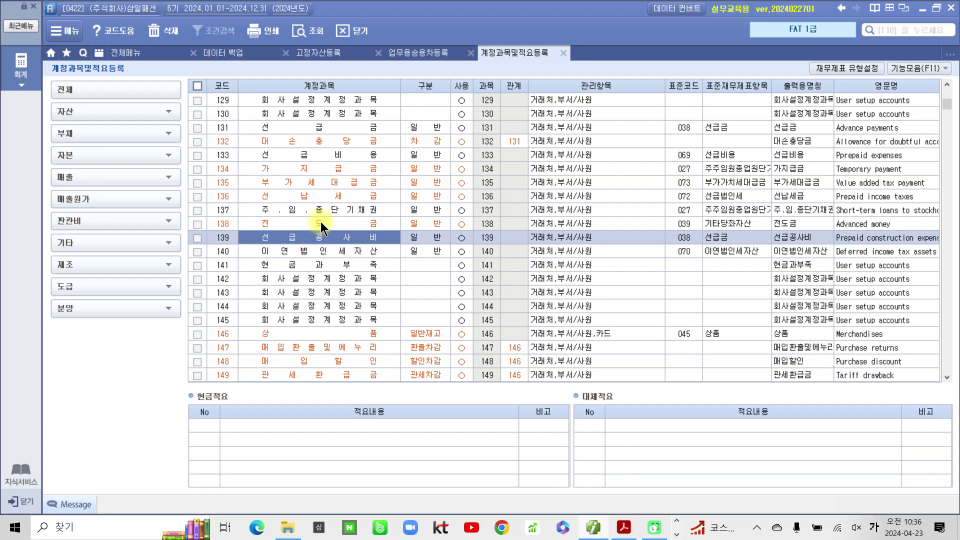
left_click(316, 224)
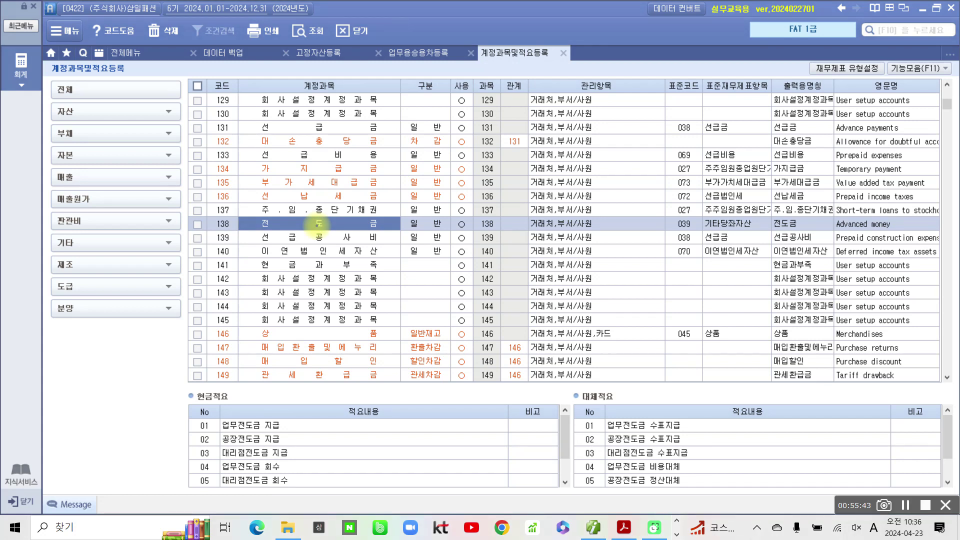
mouse_move(413, 281)
left_mouse_down()
mouse_move(408, 369)
mouse_move(439, 382)
mouse_move(460, 350)
mouse_move(500, 345)
left_mouse_up()
left_click_drag(541, 297, 521, 383)
mouse_move(345, 265)
left_mouse_down()
mouse_move(309, 352)
mouse_move(560, 440)
mouse_move(574, 275)
mouse_move(320, 264)
left_mouse_up()
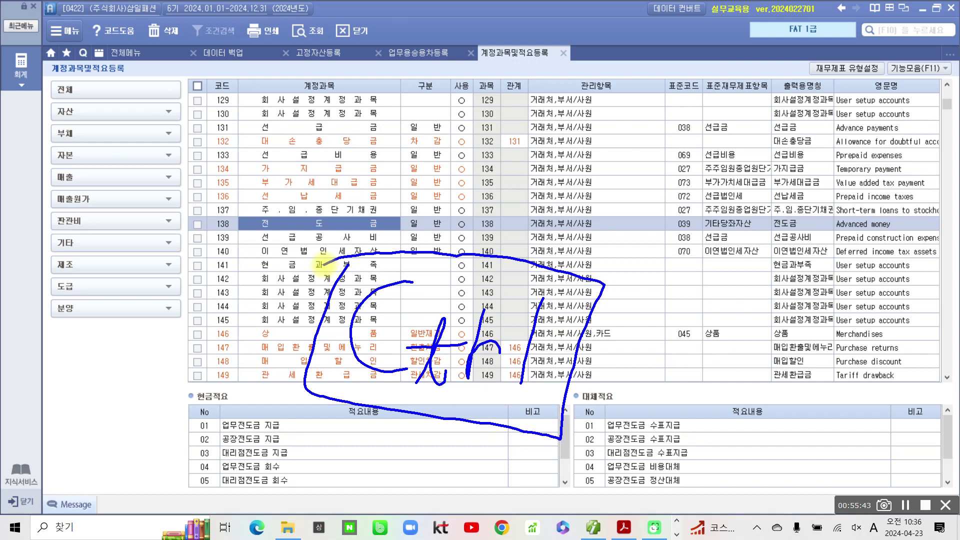
left_click_drag(630, 359, 704, 368)
left_click_drag(670, 325, 647, 430)
left_click_drag(787, 312, 761, 431)
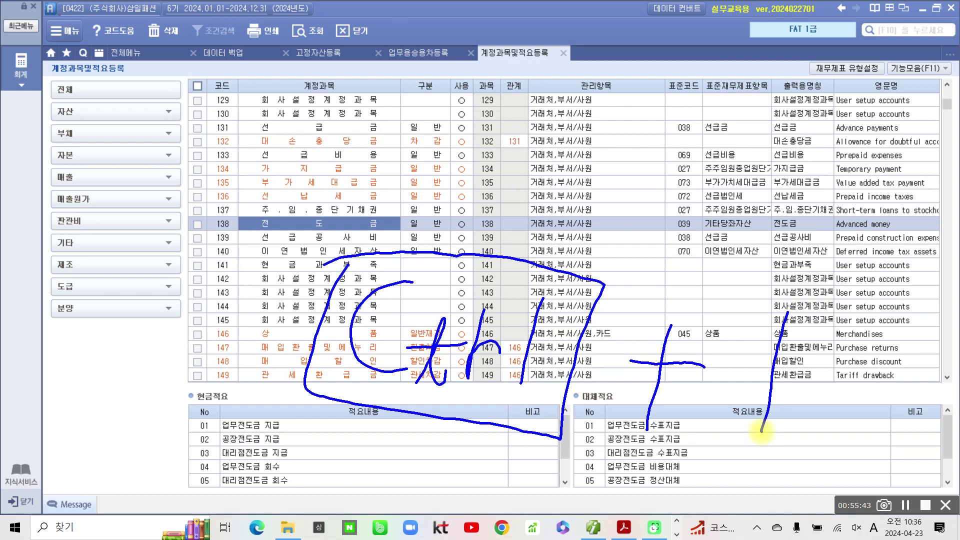
left_click_drag(707, 312, 763, 325)
left_click_drag(718, 314, 716, 385)
mouse_move(717, 357)
left_mouse_down()
mouse_move(746, 354)
mouse_move(738, 387)
left_mouse_up()
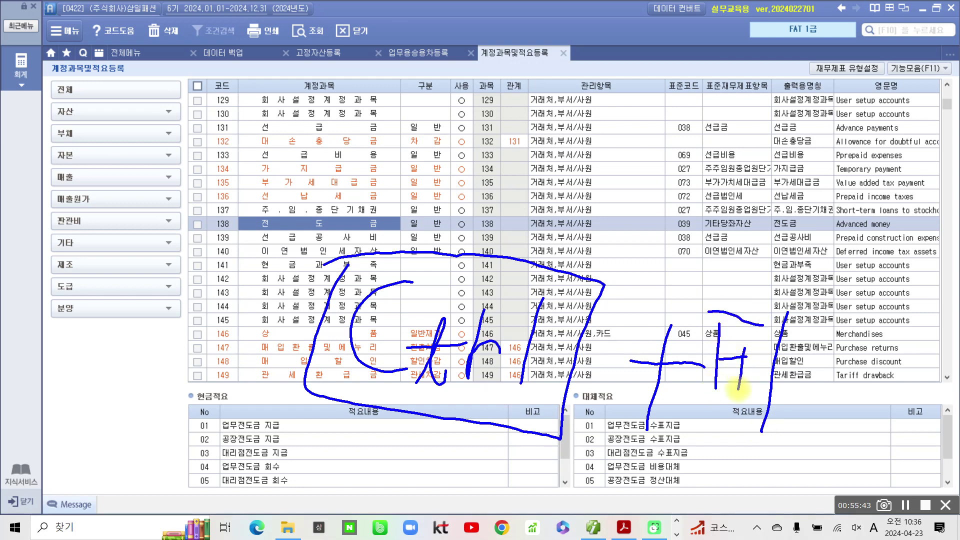
mouse_move(715, 282)
left_mouse_down()
mouse_move(789, 444)
mouse_move(832, 286)
mouse_move(685, 290)
left_mouse_up()
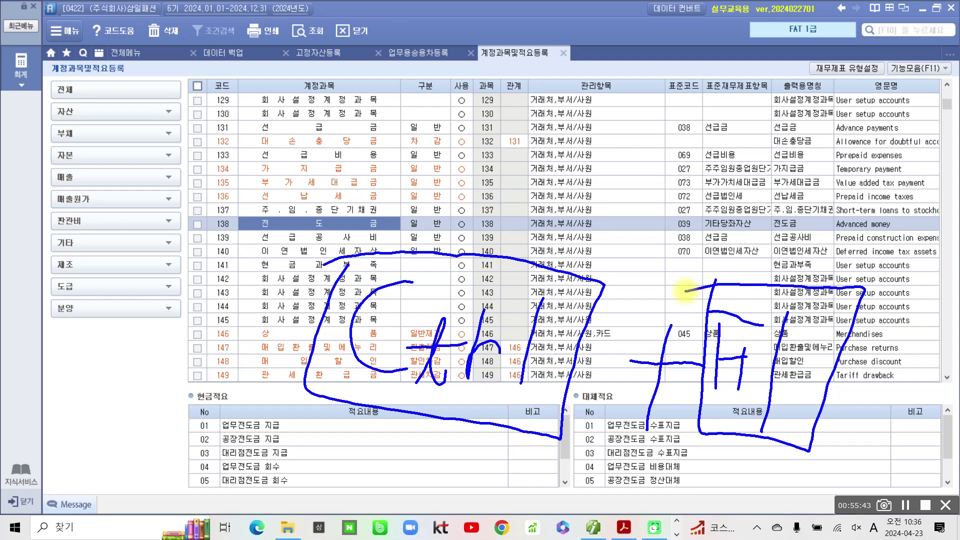
key("Escape")
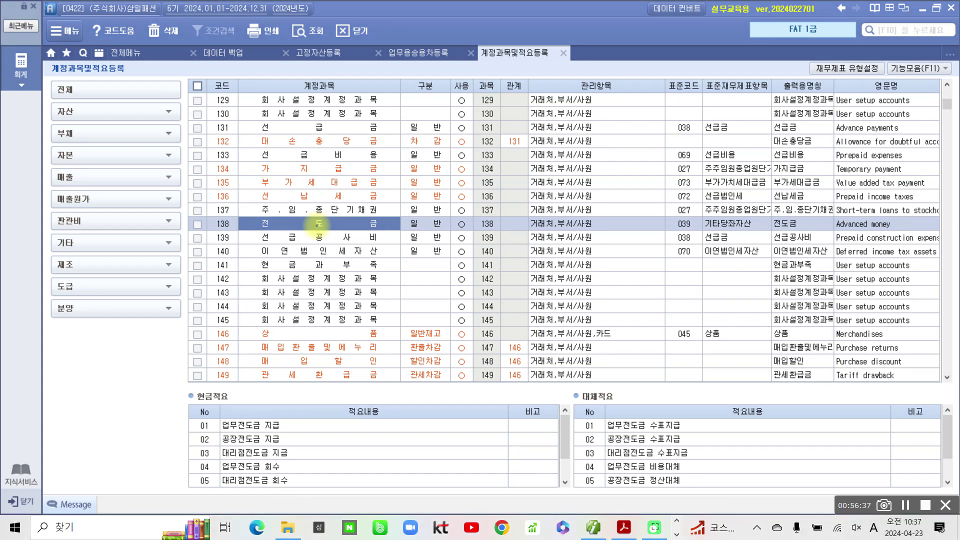
mouse_move(467, 320)
left_mouse_down()
mouse_move(453, 314)
mouse_move(452, 384)
left_mouse_up()
left_click_drag(508, 331, 474, 352)
mouse_move(494, 350)
left_mouse_down()
mouse_move(500, 392)
mouse_move(527, 350)
left_mouse_up()
mouse_move(540, 331)
left_mouse_down()
mouse_move(523, 377)
mouse_move(556, 370)
left_mouse_up()
mouse_move(420, 285)
left_mouse_down()
mouse_move(588, 444)
mouse_move(456, 281)
mouse_move(435, 278)
left_mouse_up()
left_click_drag(646, 393, 694, 405)
left_click_drag(676, 373, 657, 417)
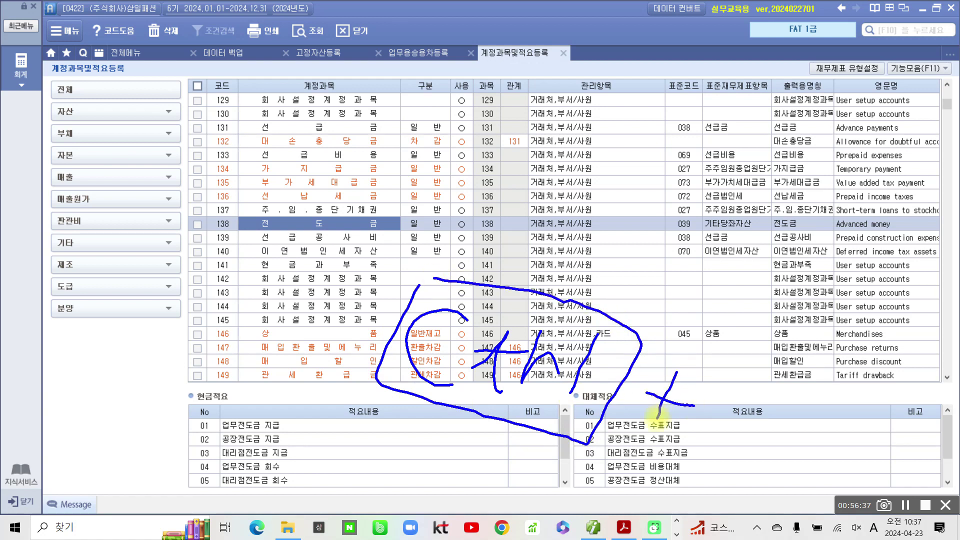
left_click_drag(767, 378, 712, 445)
mouse_move(711, 408)
left_mouse_down()
mouse_move(732, 416)
mouse_move(750, 446)
mouse_move(777, 453)
left_mouse_up()
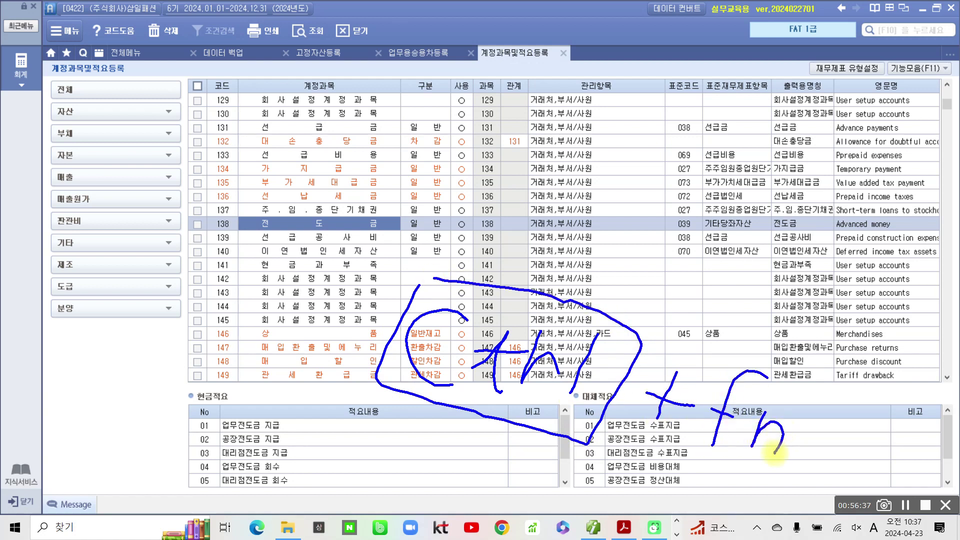
mouse_move(725, 340)
left_mouse_down()
mouse_move(704, 395)
mouse_move(772, 488)
mouse_move(830, 374)
mouse_move(789, 481)
left_mouse_up()
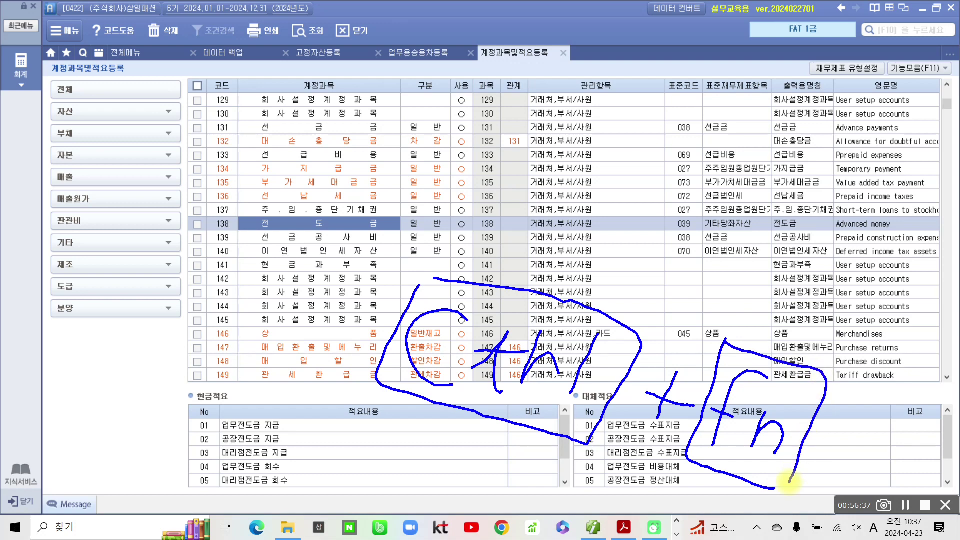
left_click_drag(785, 205, 865, 219)
left_click_drag(789, 248, 782, 284)
left_click_drag(784, 261, 829, 259)
left_click_drag(826, 245, 818, 284)
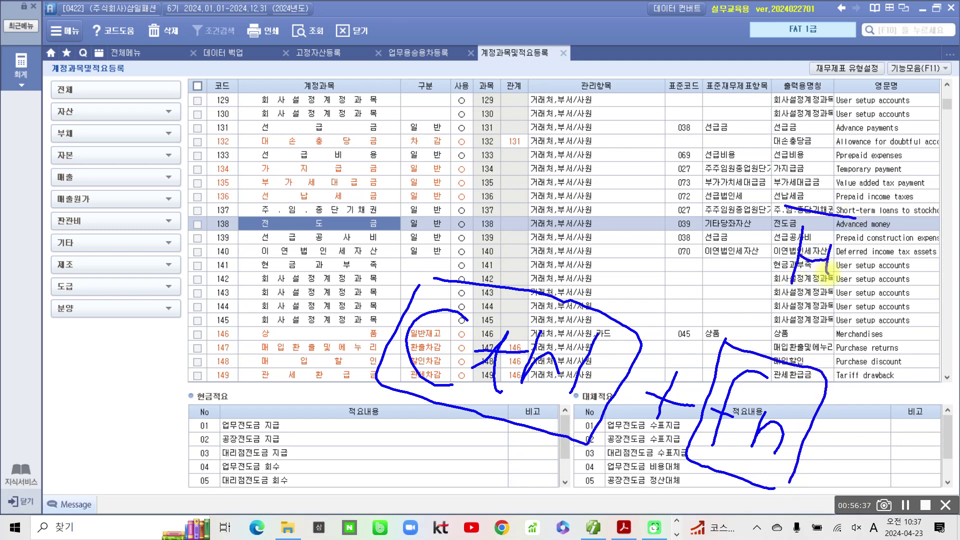
left_click_drag(872, 243, 865, 281)
mouse_move(772, 192)
left_mouse_down()
mouse_move(912, 265)
mouse_move(788, 178)
left_mouse_up()
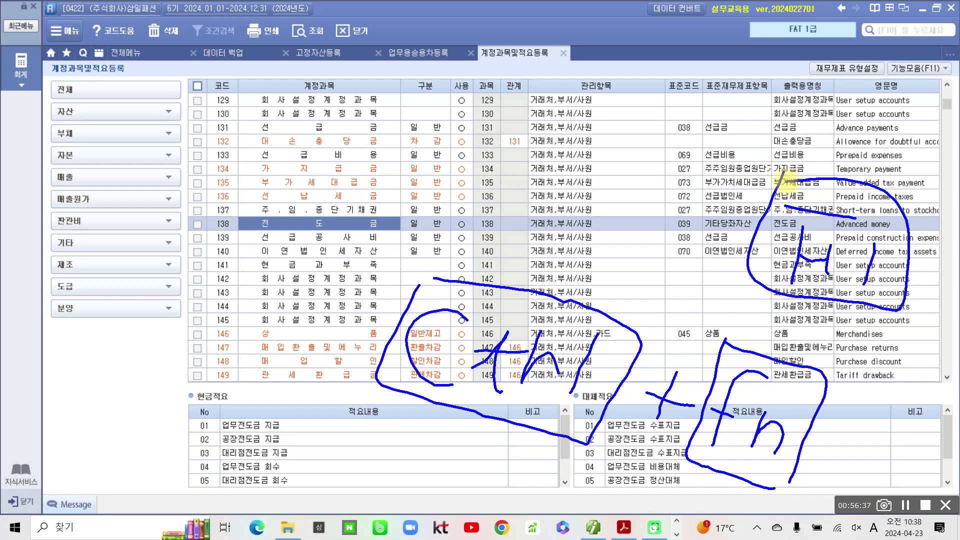
mouse_move(782, 328)
left_mouse_down()
mouse_move(825, 338)
mouse_move(797, 344)
left_mouse_up()
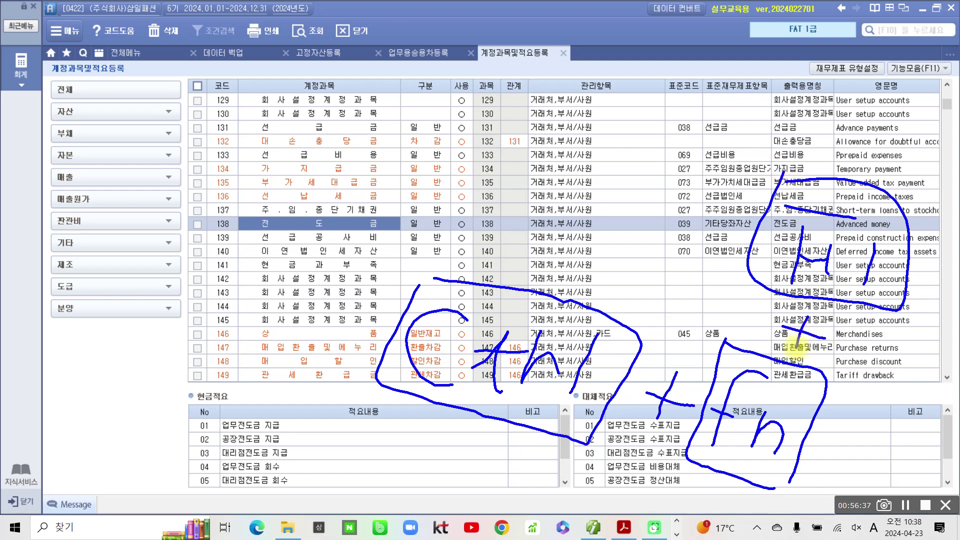
mouse_move(299, 122)
left_mouse_down()
mouse_move(277, 130)
mouse_move(320, 205)
left_mouse_up()
left_click_drag(372, 156, 372, 216)
left_click_drag(364, 192, 390, 191)
mouse_move(410, 175)
left_mouse_down()
mouse_move(397, 227)
mouse_move(447, 213)
left_mouse_up()
left_click_drag(499, 140, 489, 247)
mouse_move(285, 69)
left_mouse_down()
mouse_move(242, 202)
mouse_move(545, 108)
mouse_move(310, 94)
left_mouse_up()
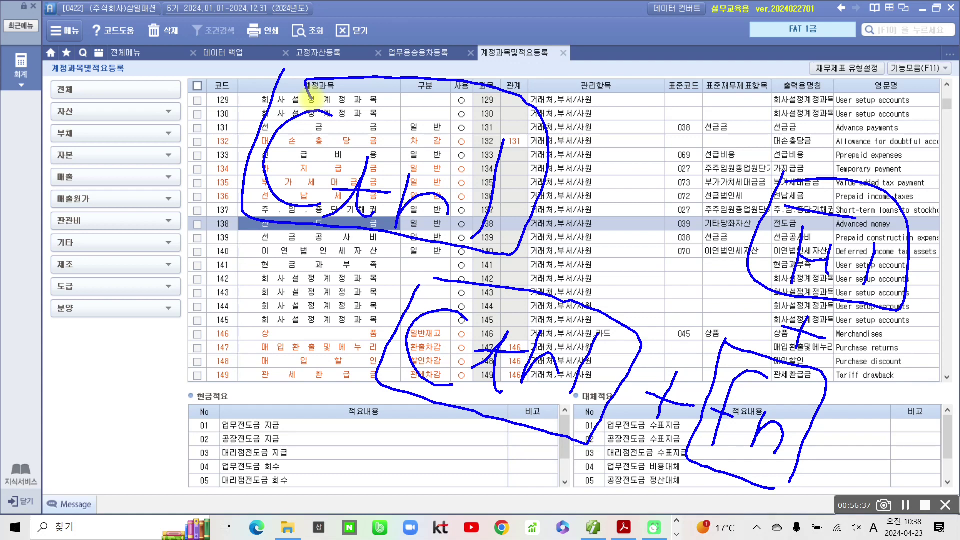
key("Escape")
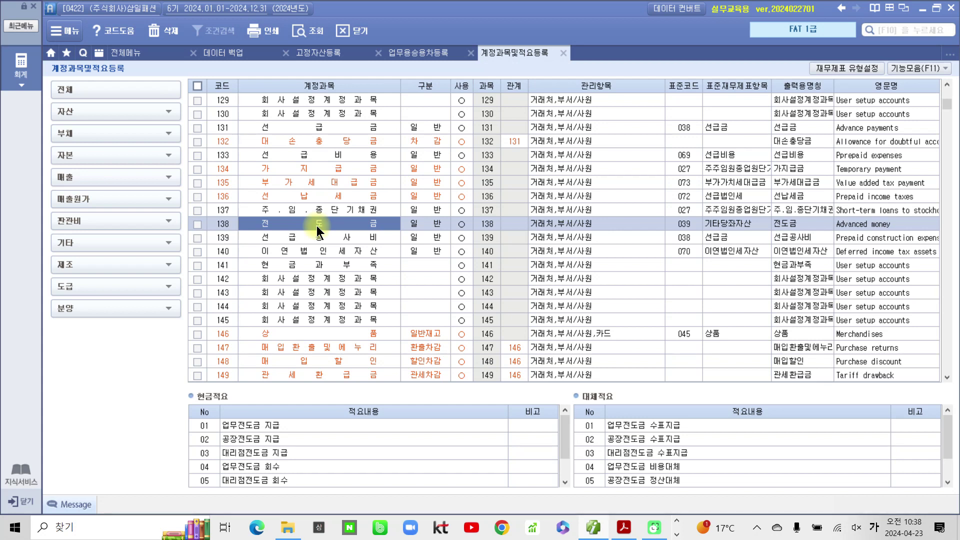
Step: Change the 계정과목 name of account 138 from 전도금 to 소액현금
type("소액현금")
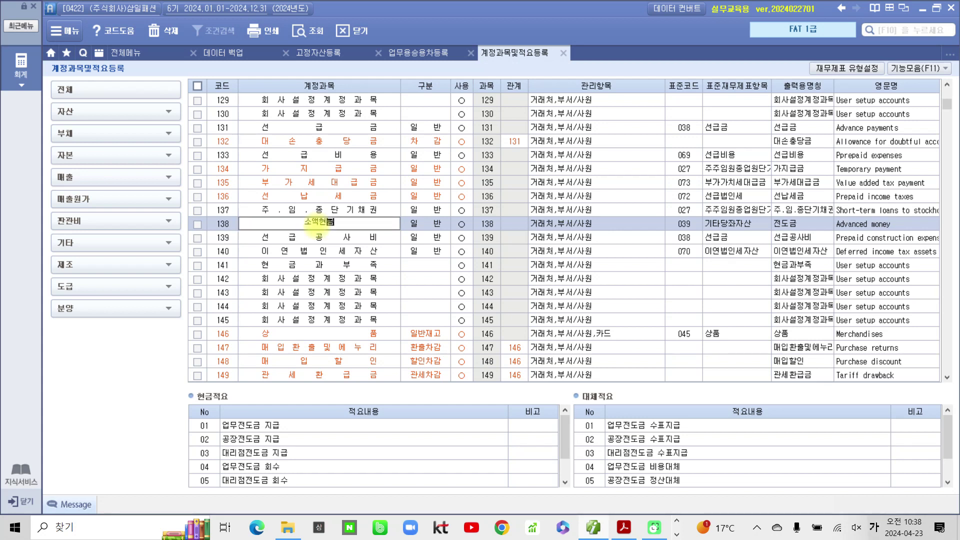
key("Return")
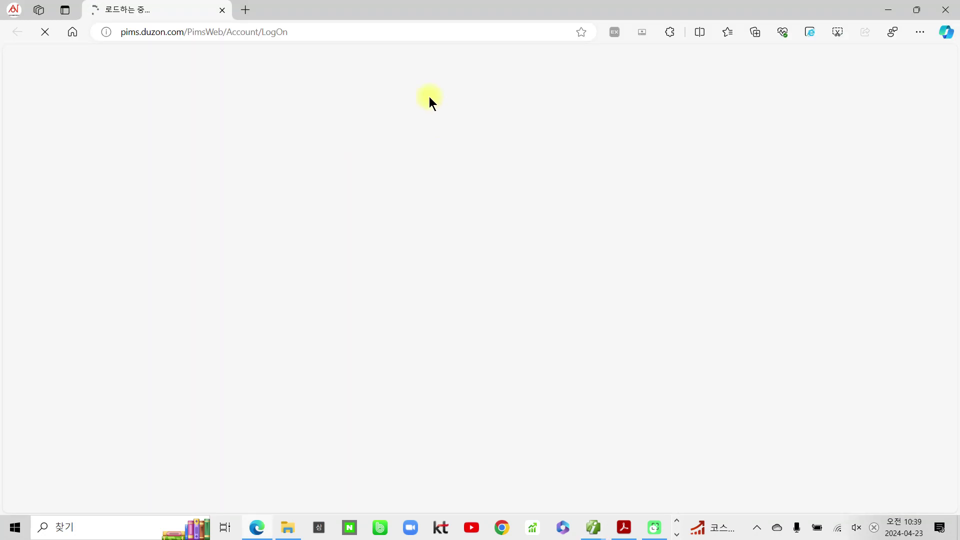
Step: Close the Duzon PIMS login page and the 온라인도움말 window, and select account 136 선납세금 in the list
left_click(222, 10)
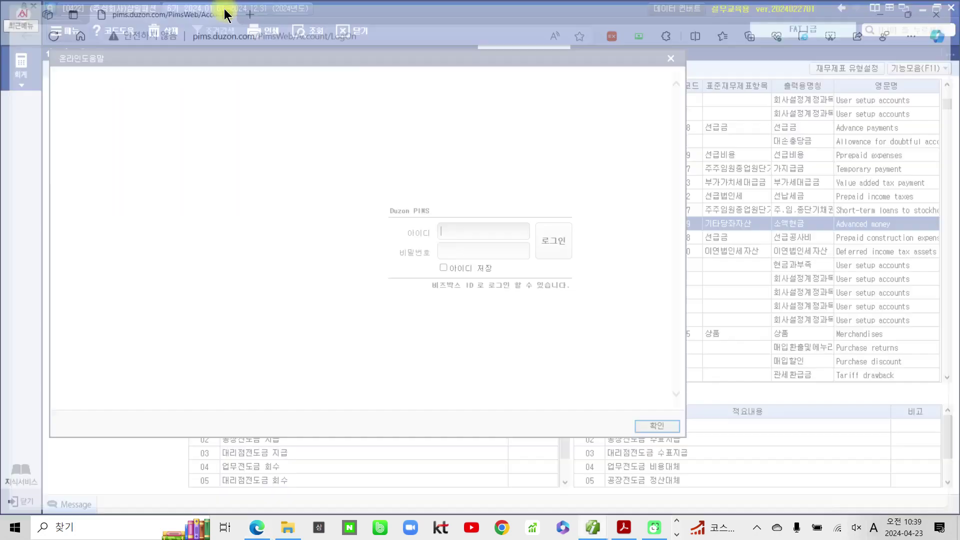
left_click_drag(189, 59, 285, 113)
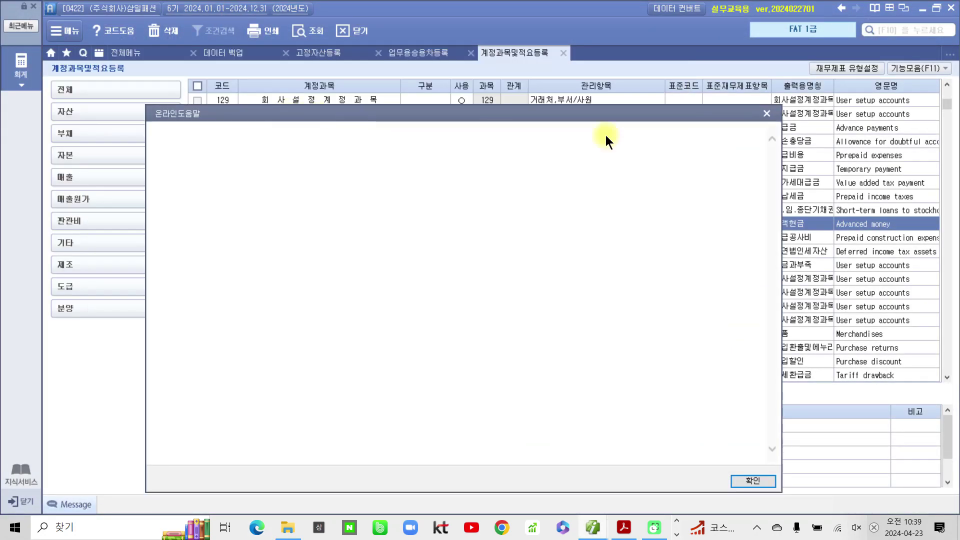
left_click(767, 115)
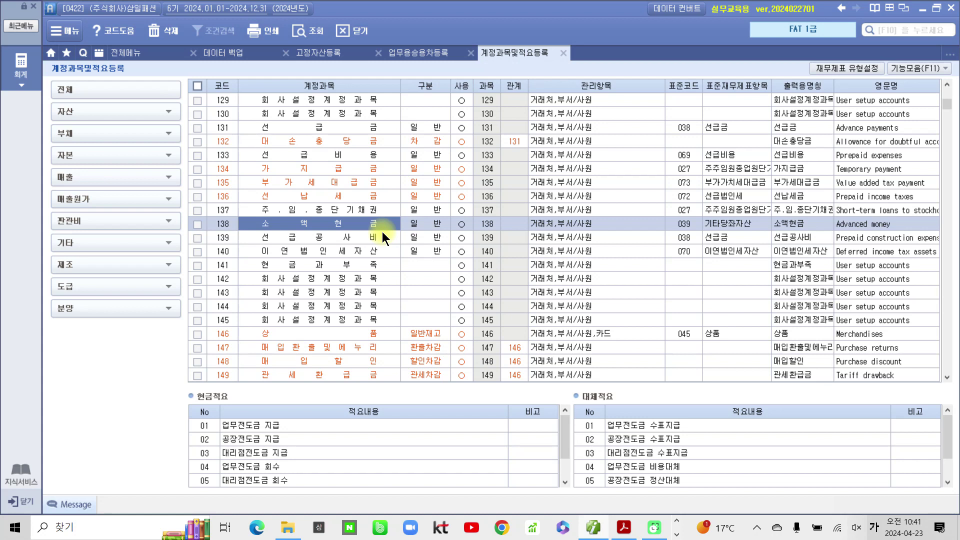
left_click(332, 197)
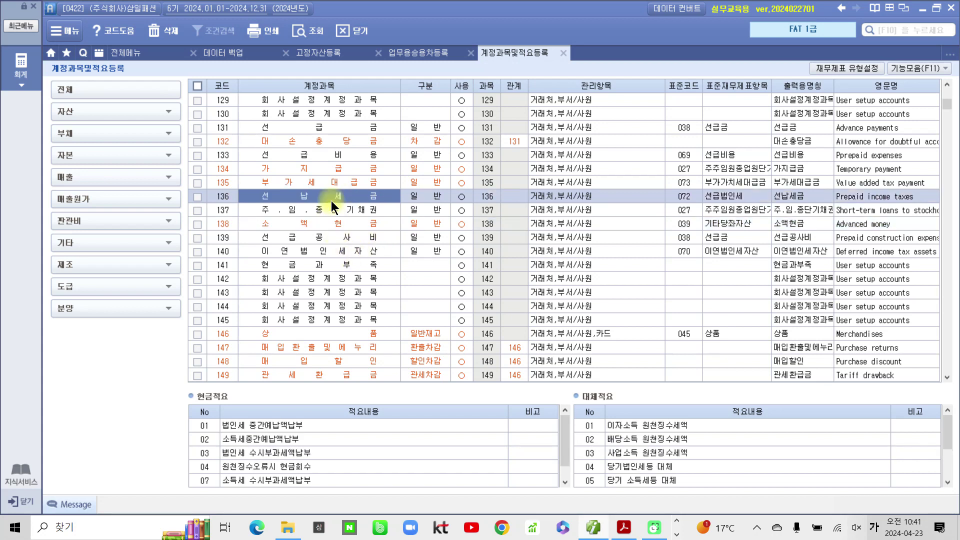
Step: Select account 138 소액현금, switch to the textbook PDF and highlight 관리항목 추가설정을 in 수행 3
left_click(334, 226)
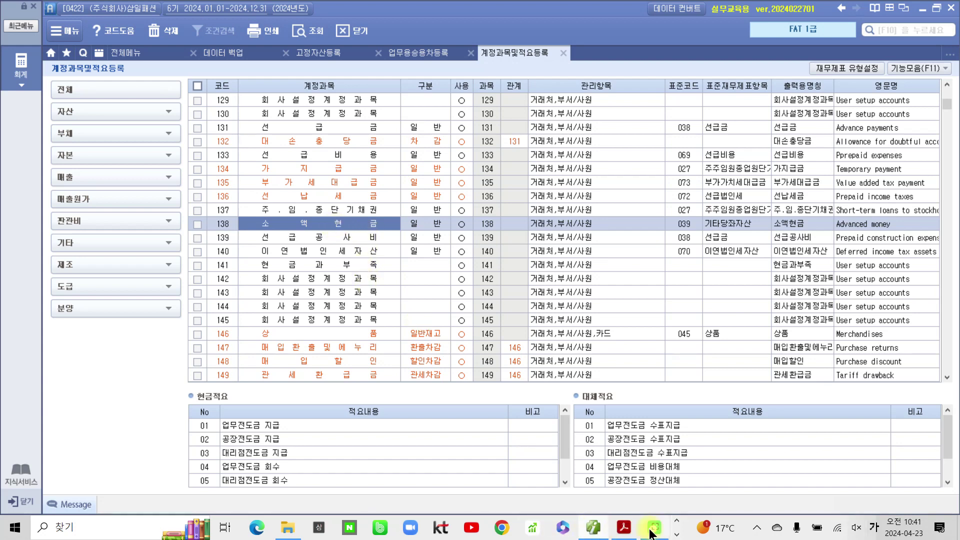
left_click(622, 528)
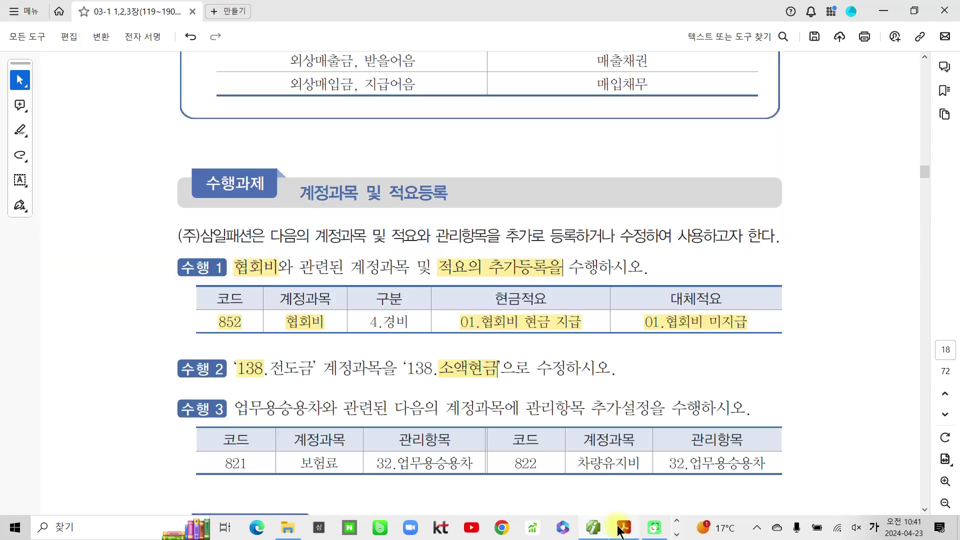
scroll(394, 409, "down", 5)
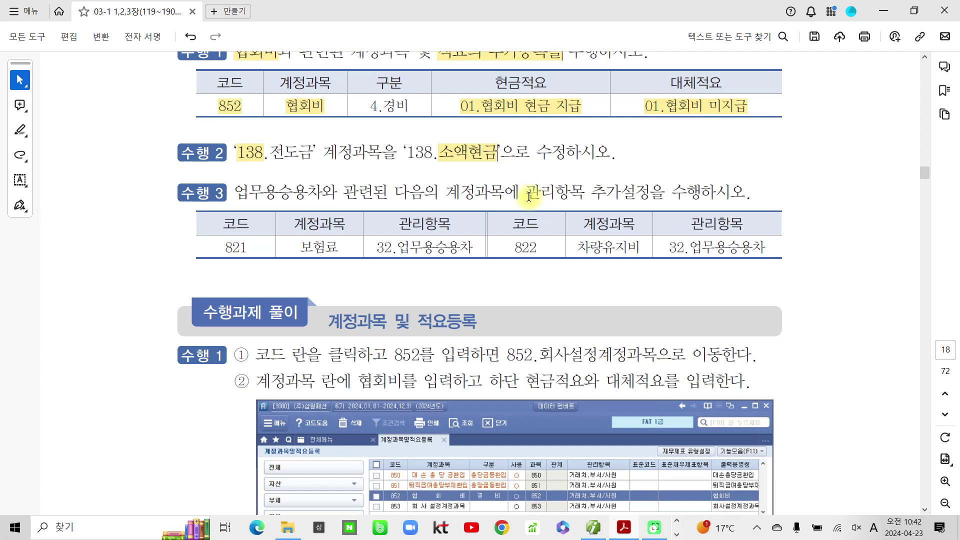
left_click_drag(526, 192, 641, 192)
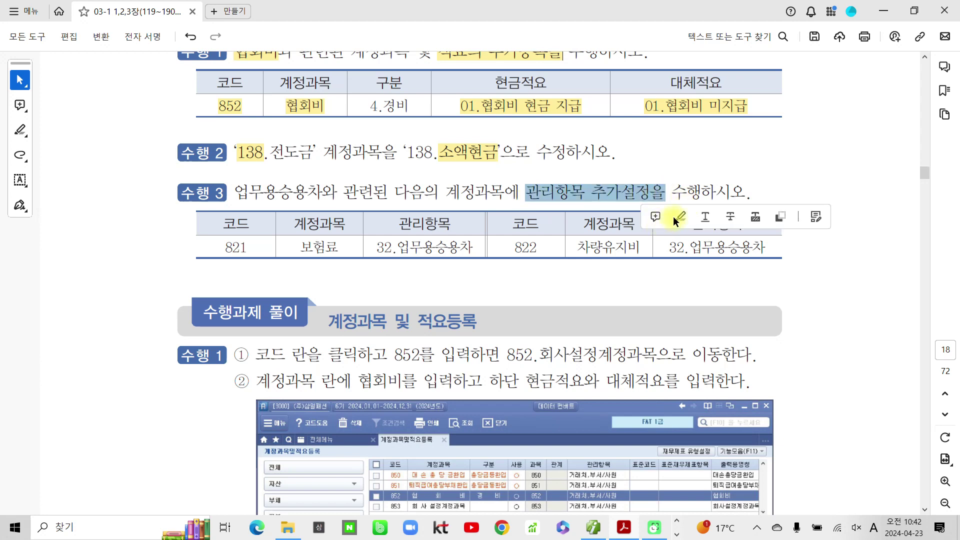
left_click(678, 217)
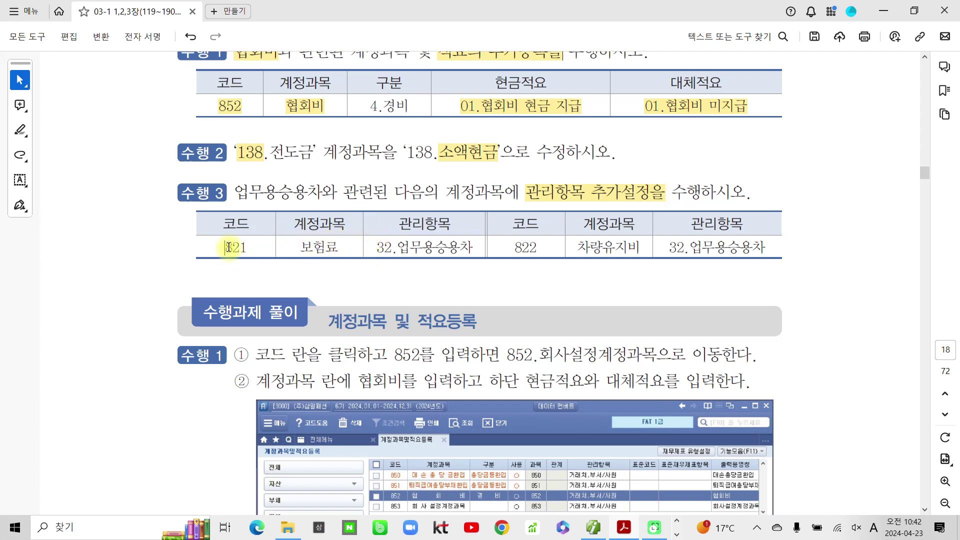
Step: Highlight code 821 and its 관리항목 32.업무용승용차 in the 수행 3 table
left_click_drag(224, 247, 247, 248)
left_click(286, 270)
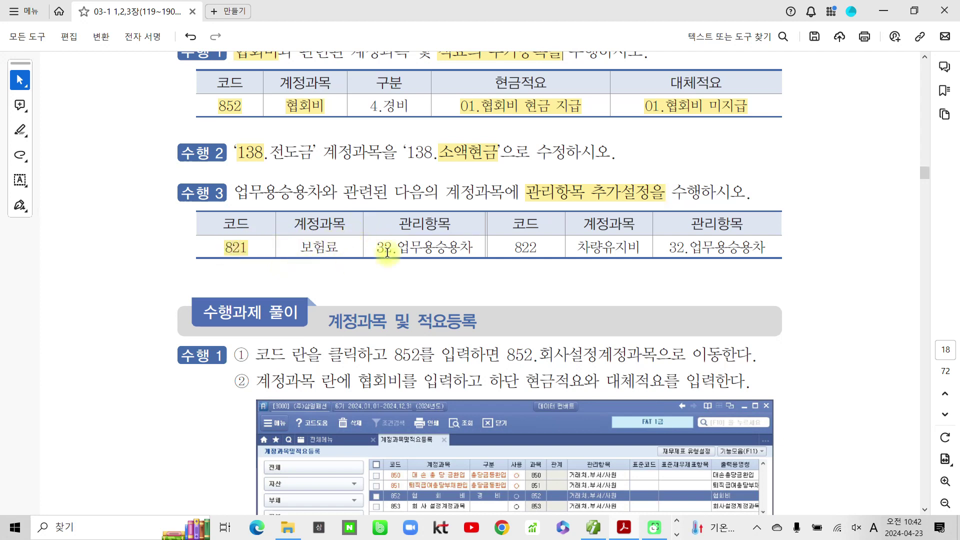
left_click_drag(375, 247, 469, 246)
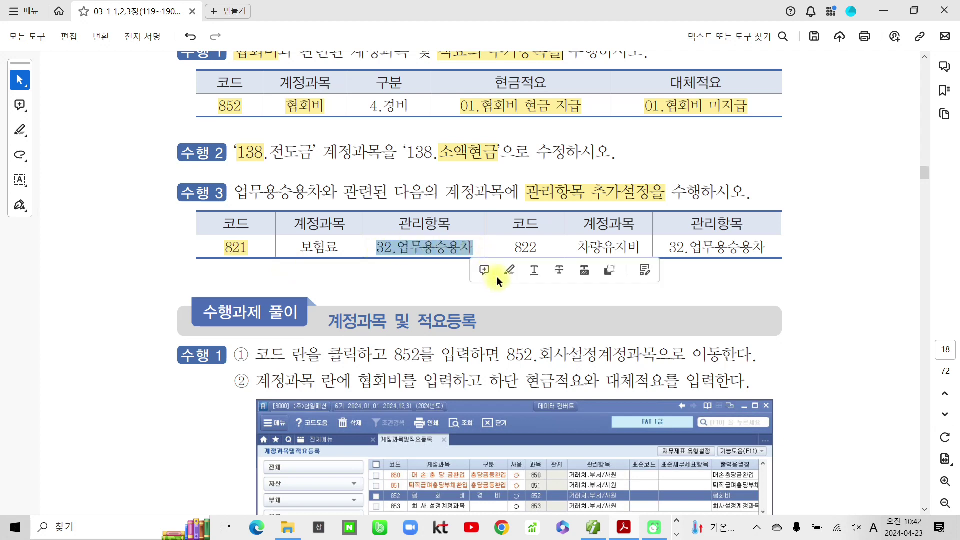
left_click(508, 270)
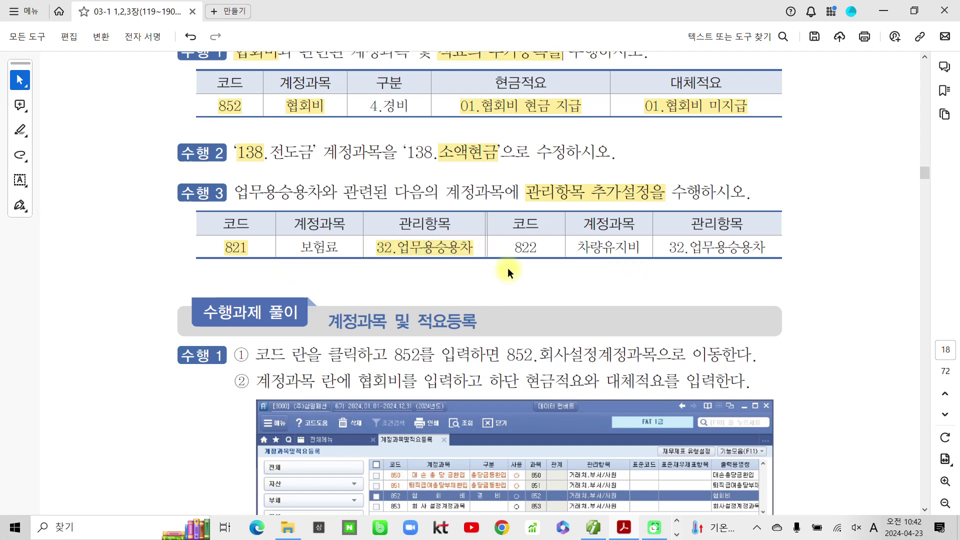
Step: Highlight code 822 and its 관리항목 32.업무용승용차 in the 수행 3 table
left_click_drag(514, 247, 537, 245)
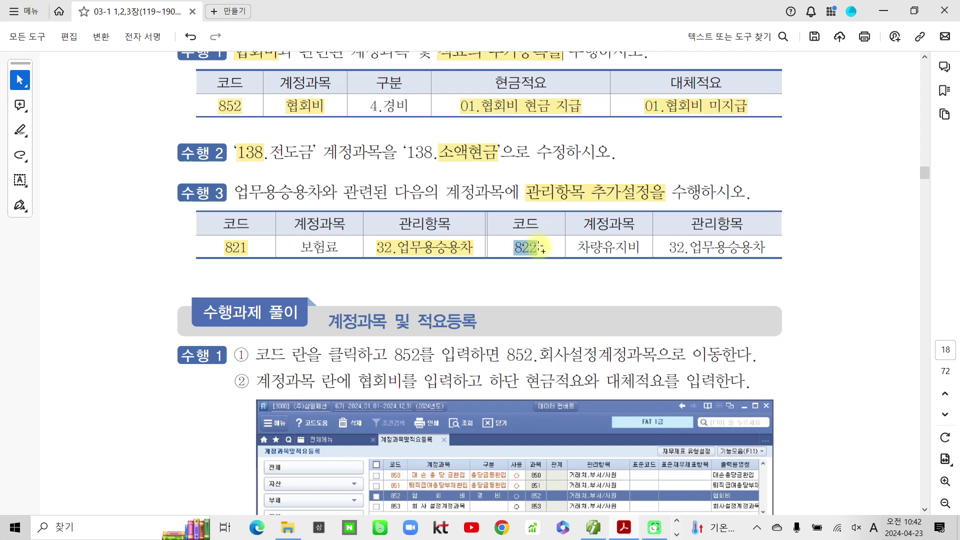
left_click(567, 270)
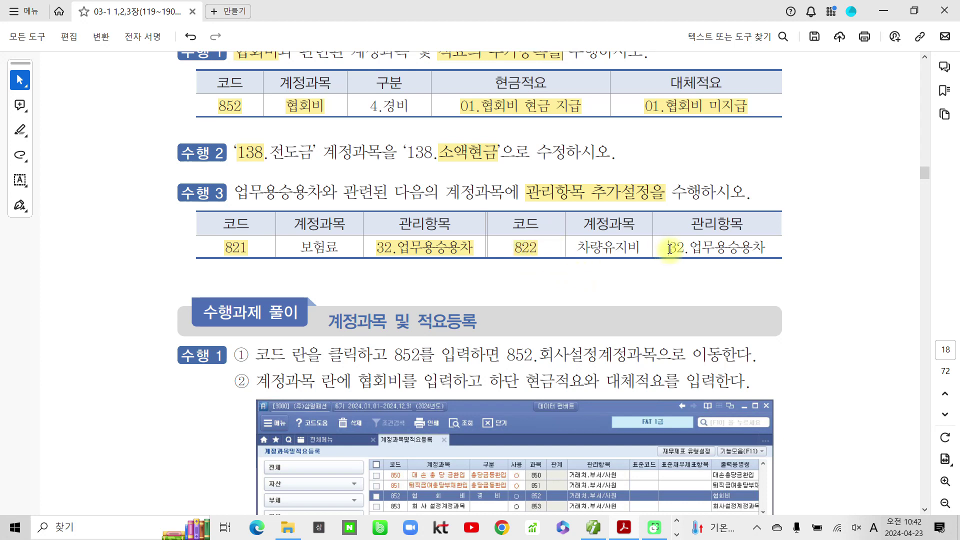
left_click_drag(669, 249, 685, 247)
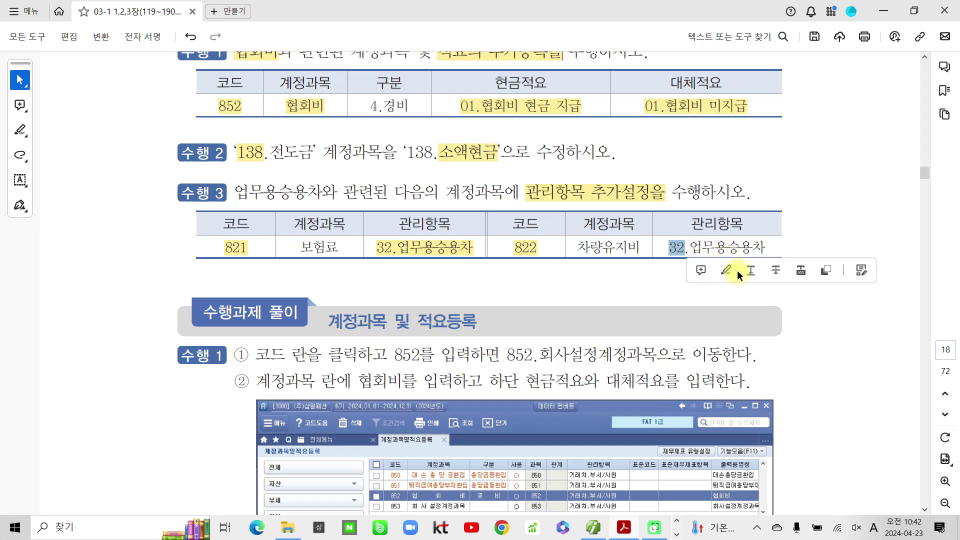
left_click(734, 270)
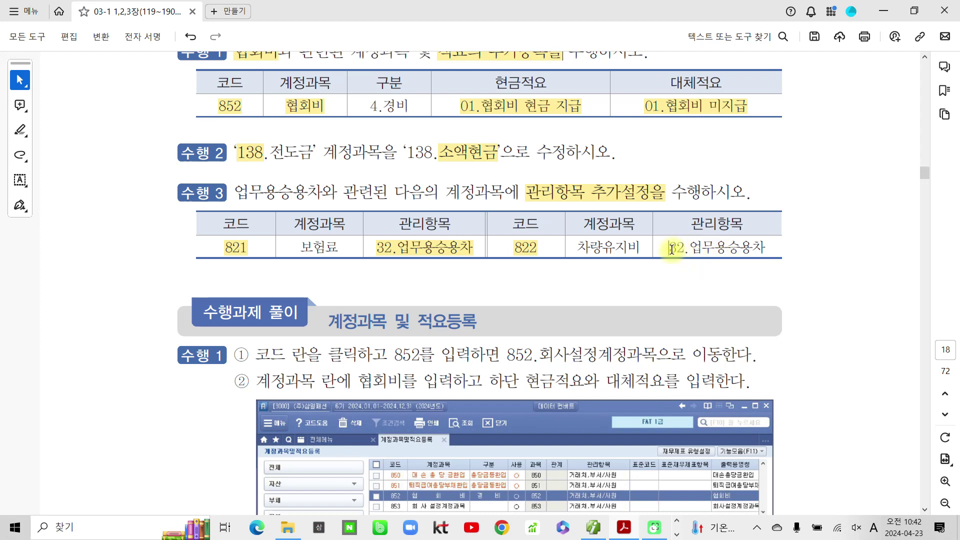
left_click_drag(670, 249, 767, 249)
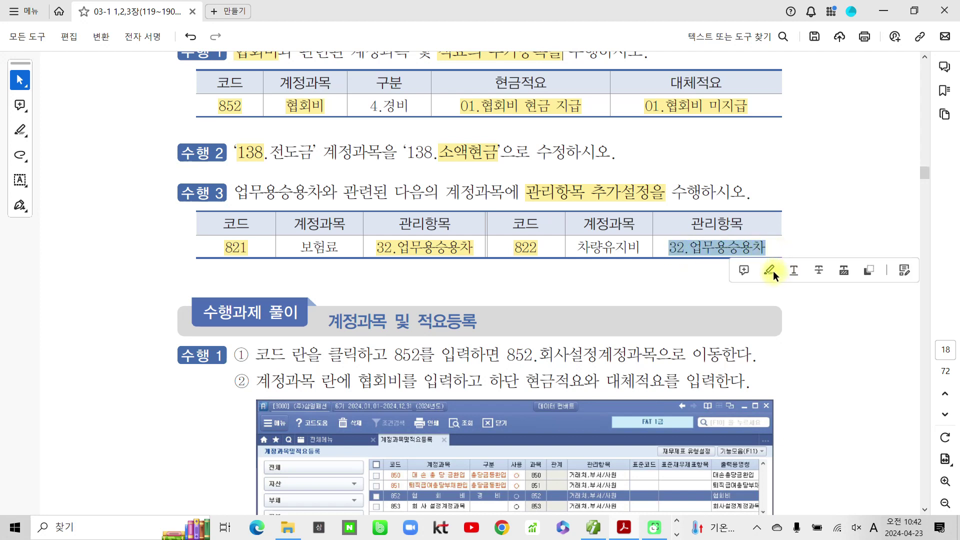
left_click(770, 271)
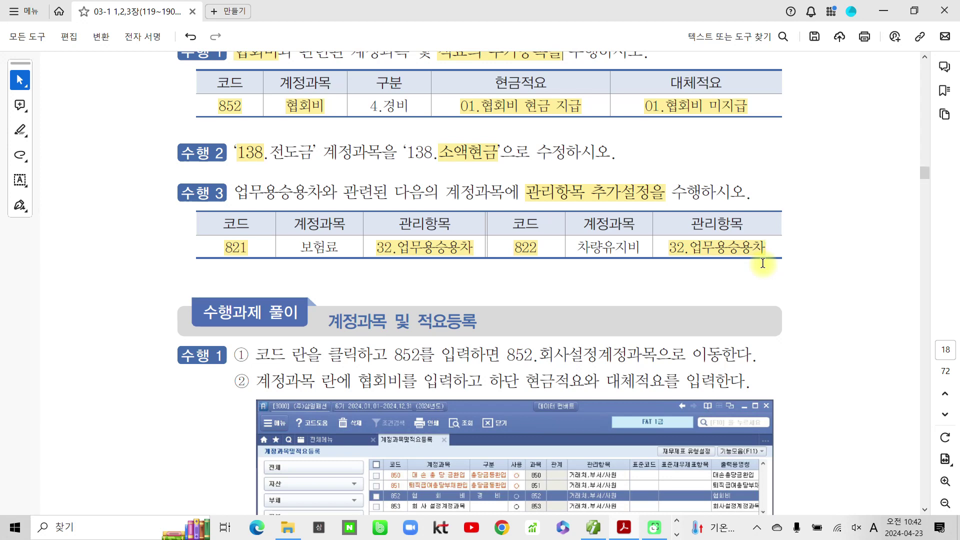
Step: Switch back to SmartA and jump to account code 822 in the account list
left_click(595, 528)
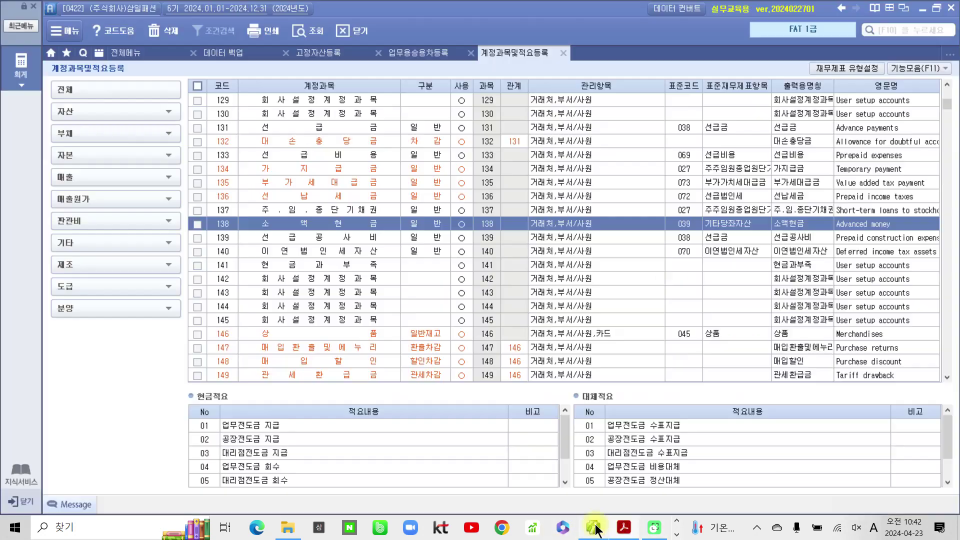
left_click(224, 225)
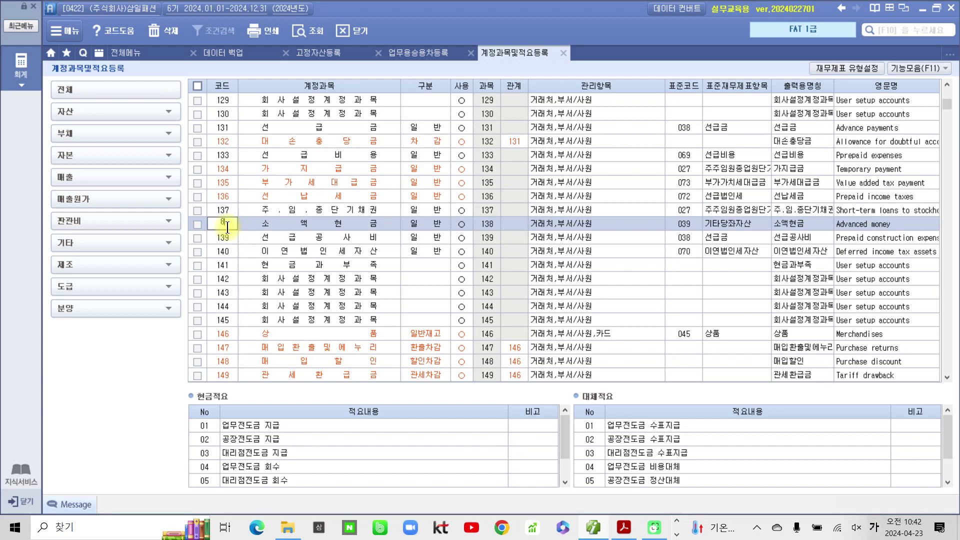
type("822")
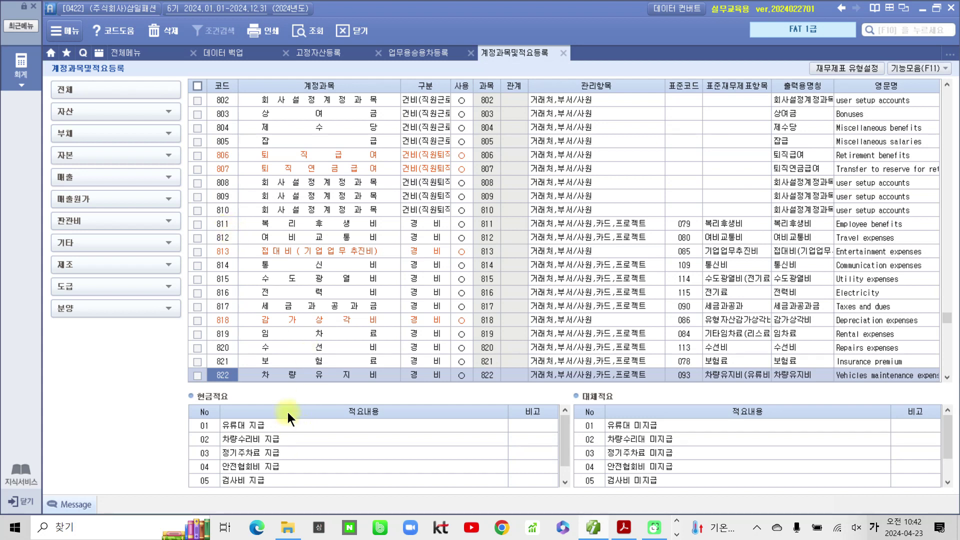
Step: Select accounts 822 차량유지비 and 821 보험료 alternately to examine both, ending on 821
left_click(280, 374)
left_click(218, 361)
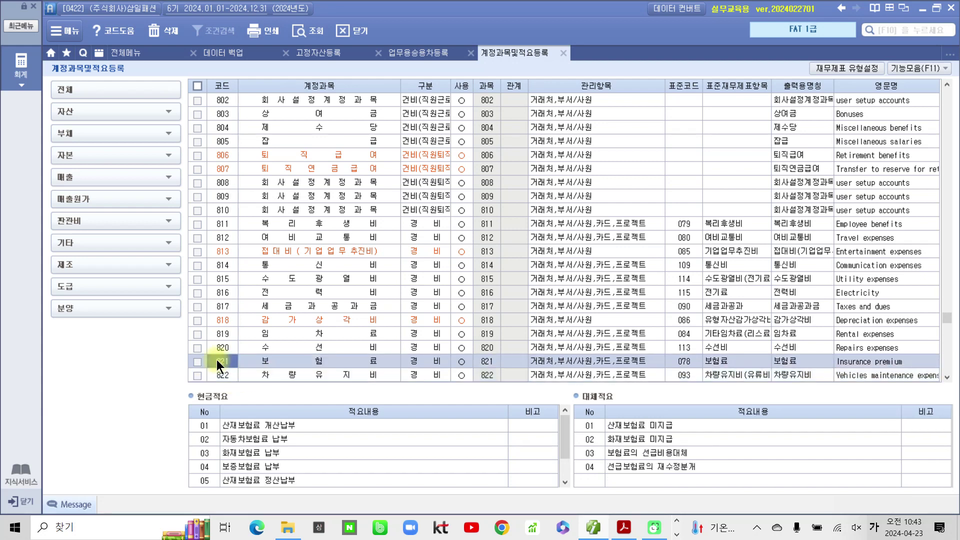
left_click(286, 358)
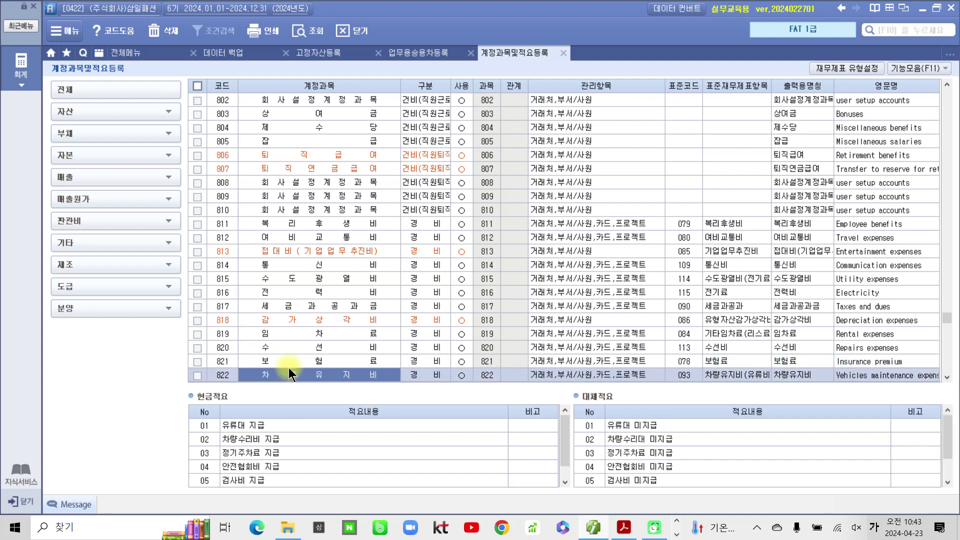
left_click(286, 371)
left_click(290, 364)
left_click(289, 372)
left_click(289, 365)
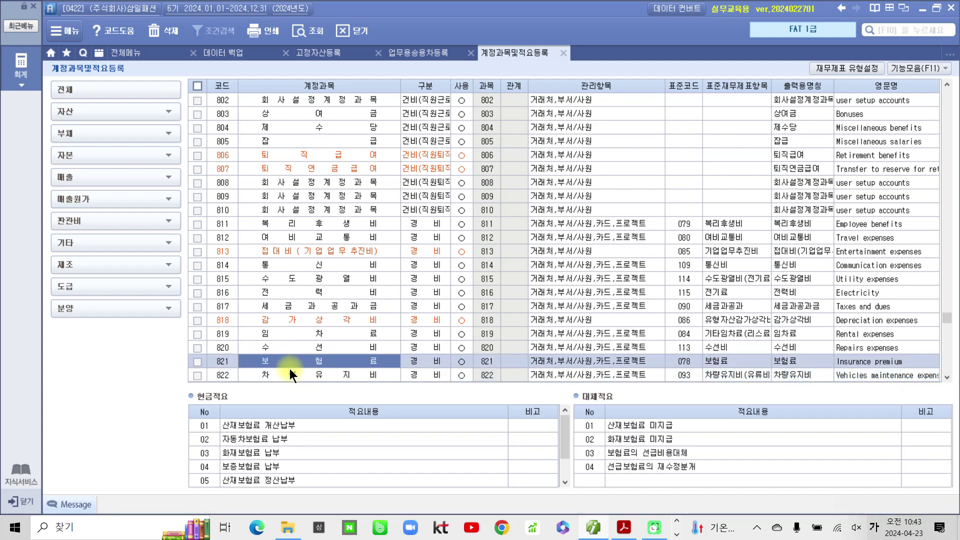
left_click(291, 374)
left_click(292, 364)
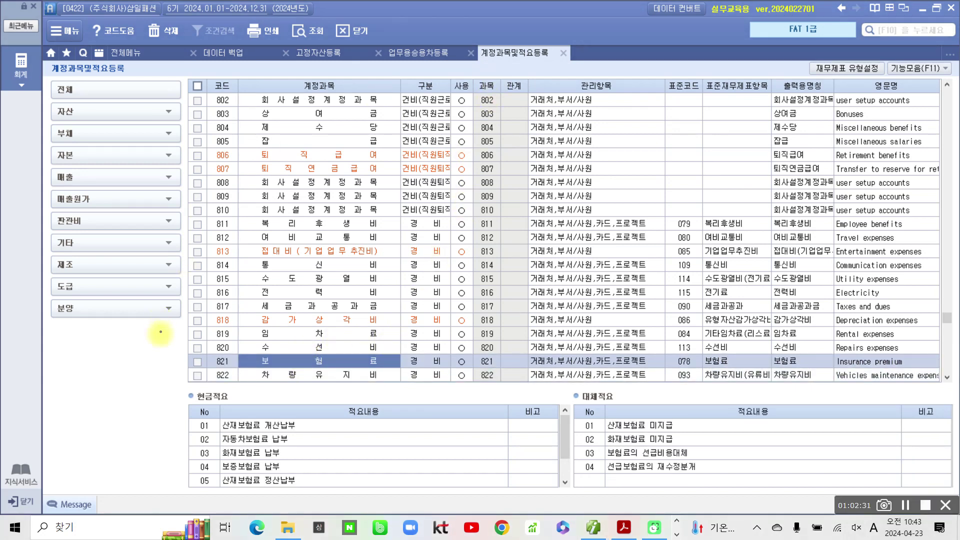
Step: Box the rows of accounts 821 and 822 on screen, tick the 관리항목, 표준코드, 출력용명칭 and 영문명 headings, and clear the marks
left_click_drag(166, 344, 532, 381)
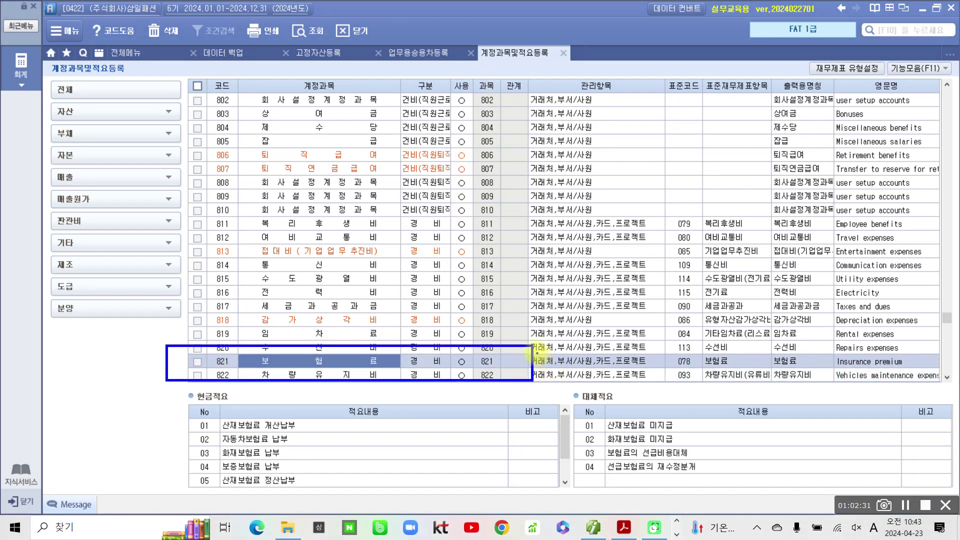
left_click_drag(534, 343, 953, 383)
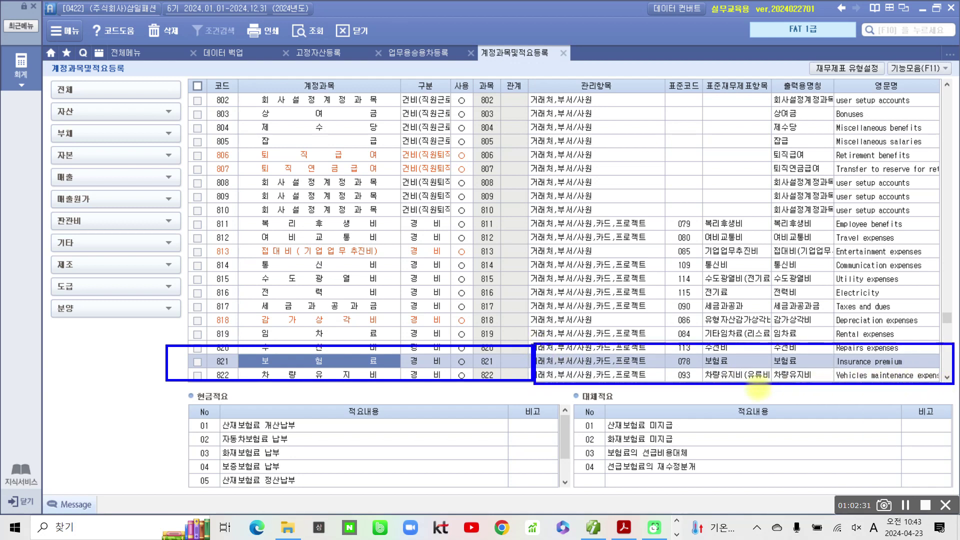
left_click_drag(596, 67, 618, 75)
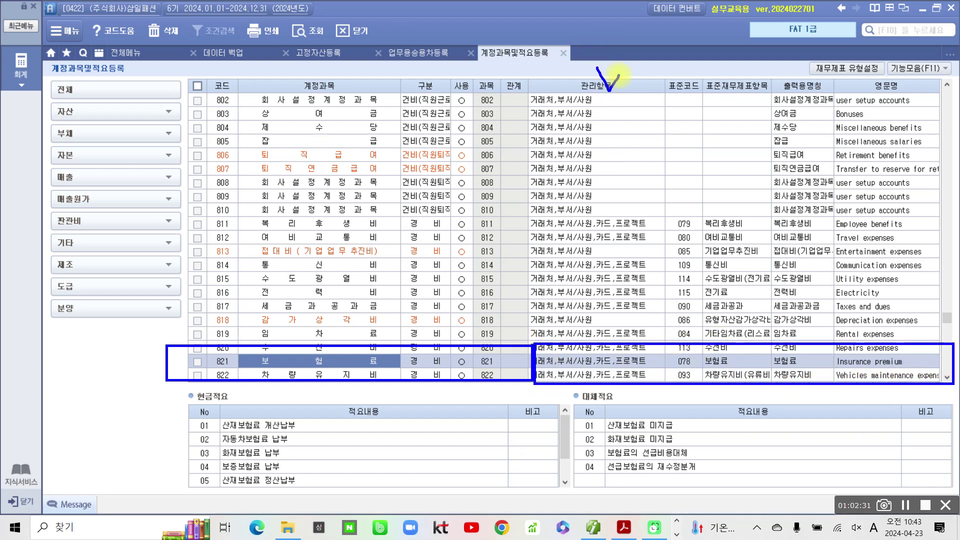
mouse_move(679, 76)
left_mouse_down()
mouse_move(682, 83)
mouse_move(695, 74)
left_mouse_up()
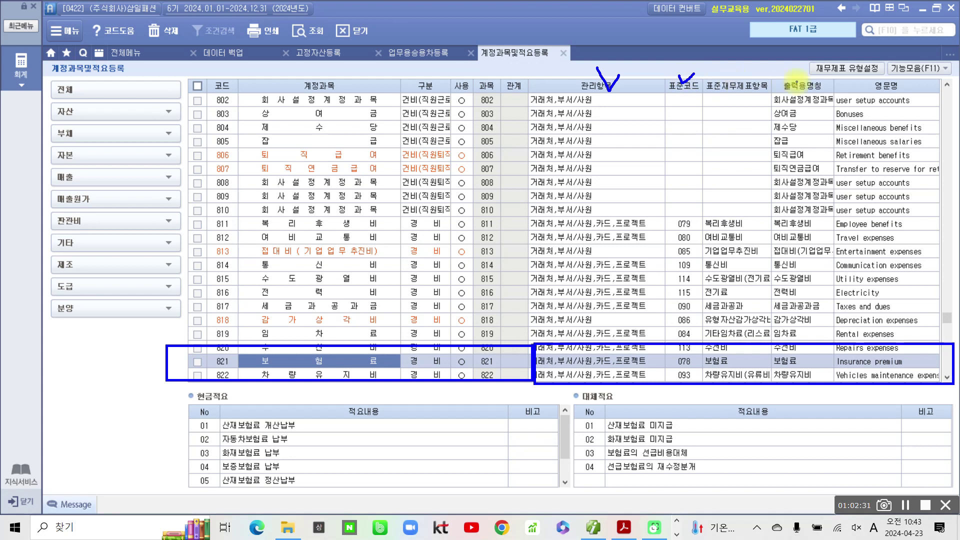
left_click_drag(798, 85, 820, 71)
left_click_drag(890, 75, 920, 75)
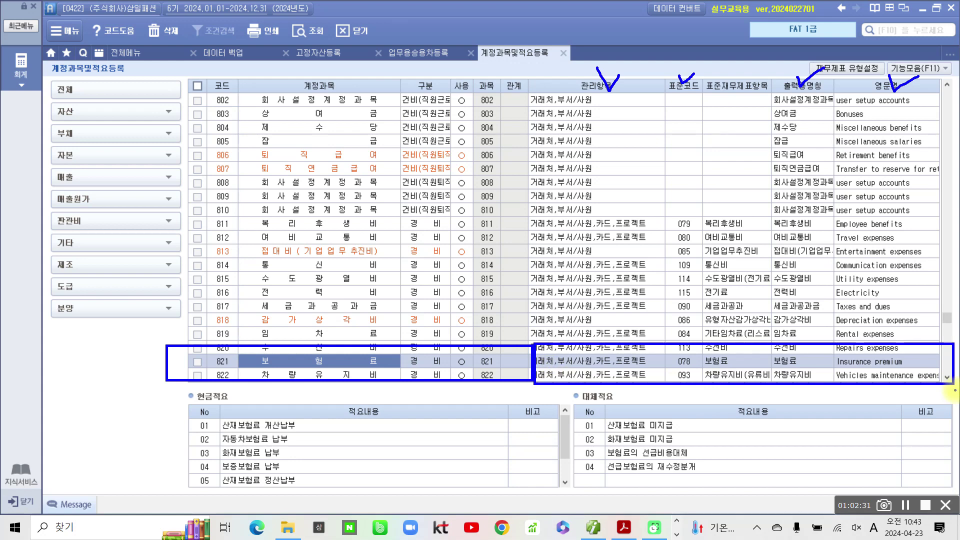
key("Escape")
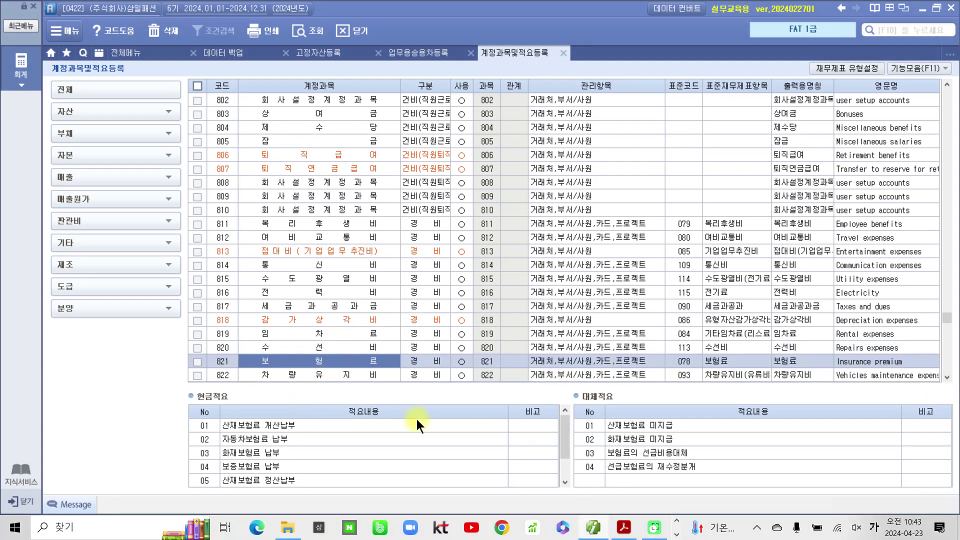
Step: Box the 관리항목 cells of accounts 821 and 822 on screen, mark their individual items, and clear the marks
mouse_move(528, 352)
left_mouse_down()
mouse_move(560, 385)
mouse_move(688, 387)
mouse_move(672, 385)
left_mouse_up()
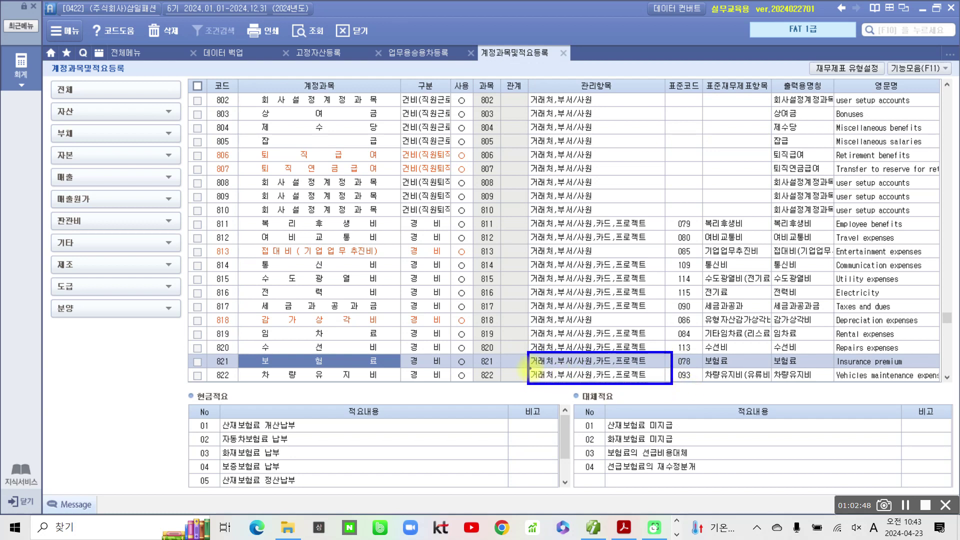
left_click_drag(529, 368, 570, 361)
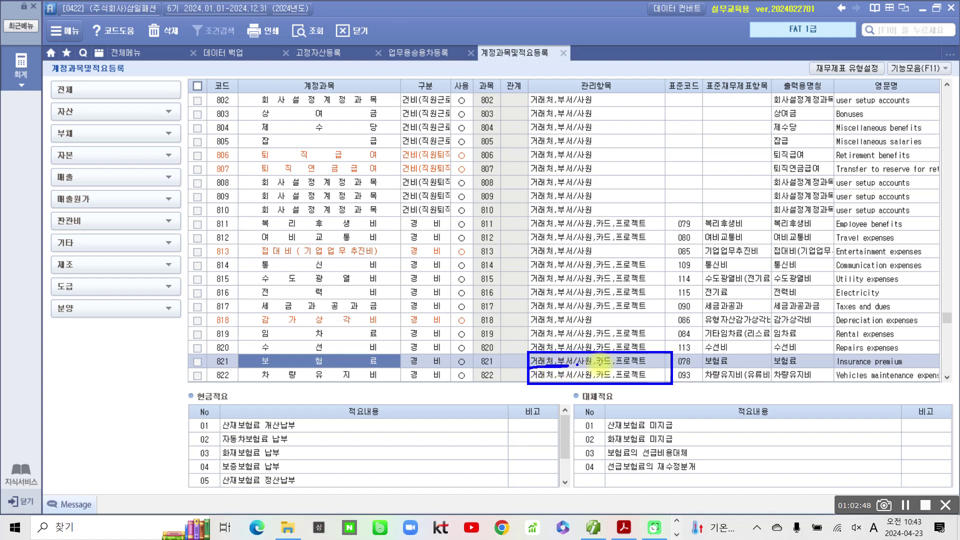
left_click(598, 368)
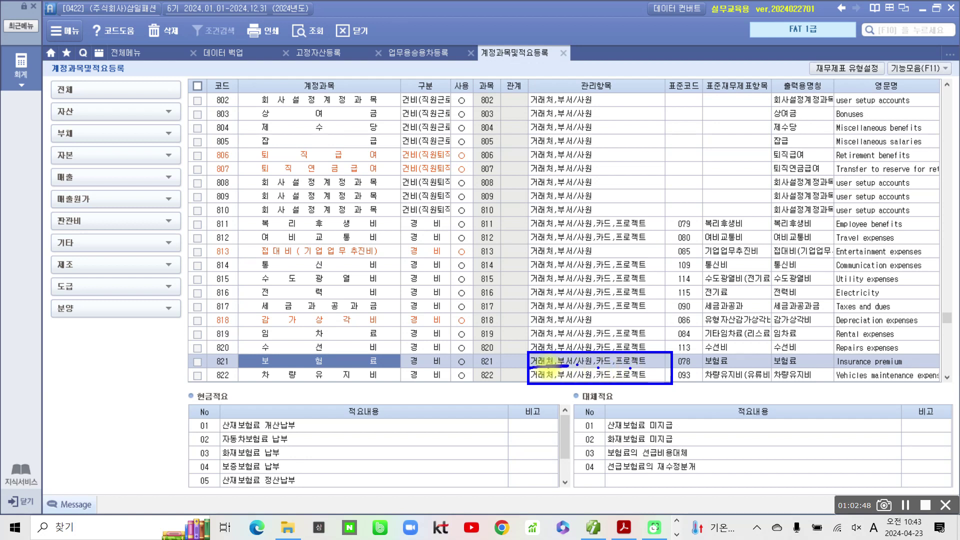
left_click(536, 345)
left_click(566, 355)
left_click(581, 354)
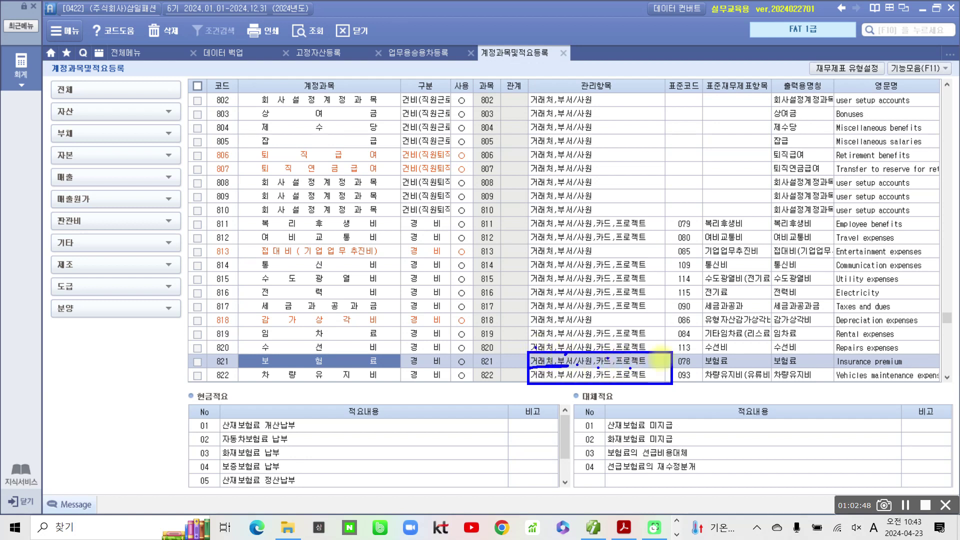
key("Escape")
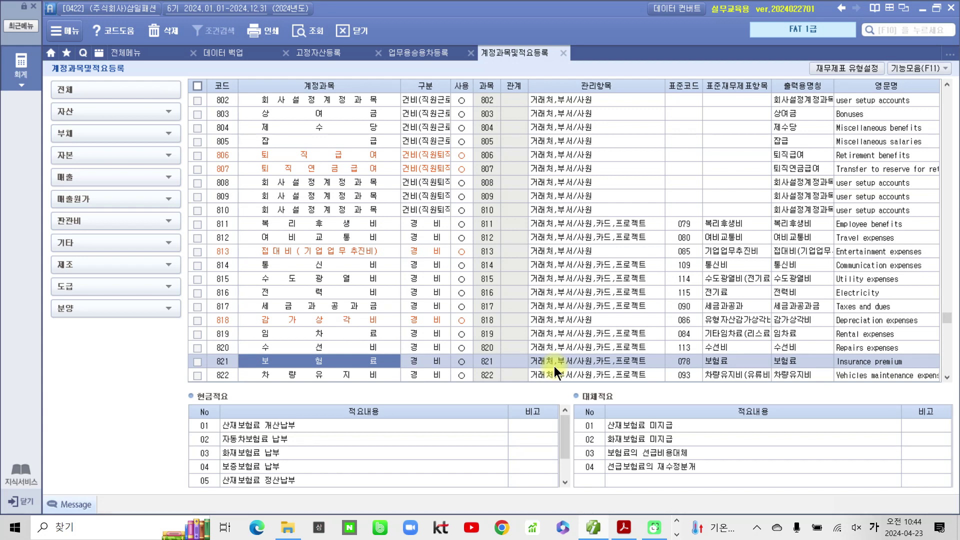
Step: Show the 전체메뉴 and circle 거래처원장 under 전표입력/장부 with the on-screen pen
left_click(147, 50)
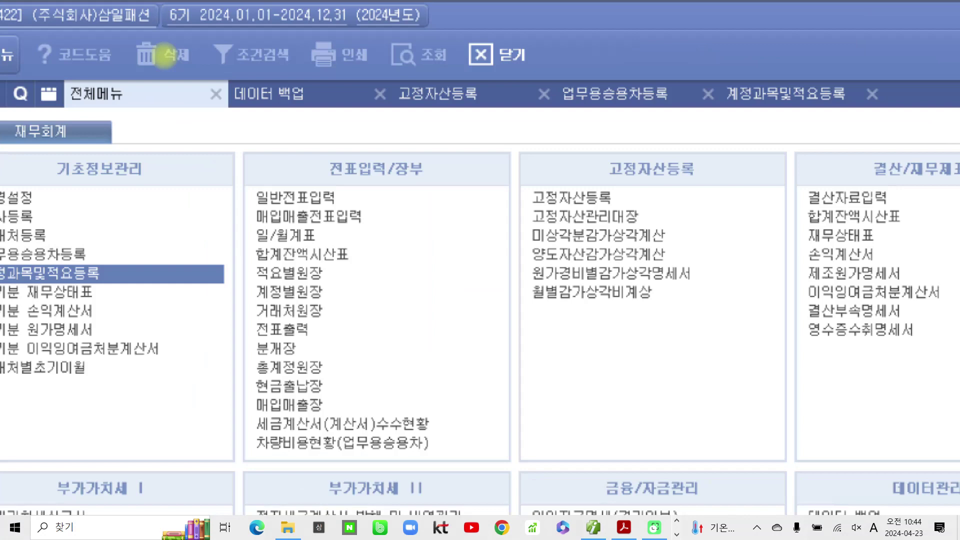
left_click(165, 56)
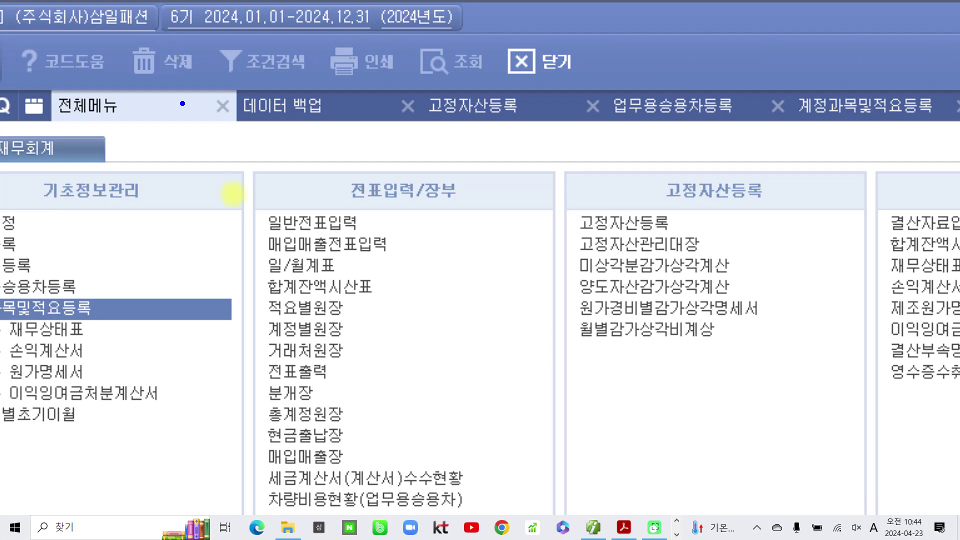
mouse_move(272, 365)
left_mouse_down()
mouse_move(326, 364)
mouse_move(289, 324)
mouse_move(314, 377)
left_mouse_up()
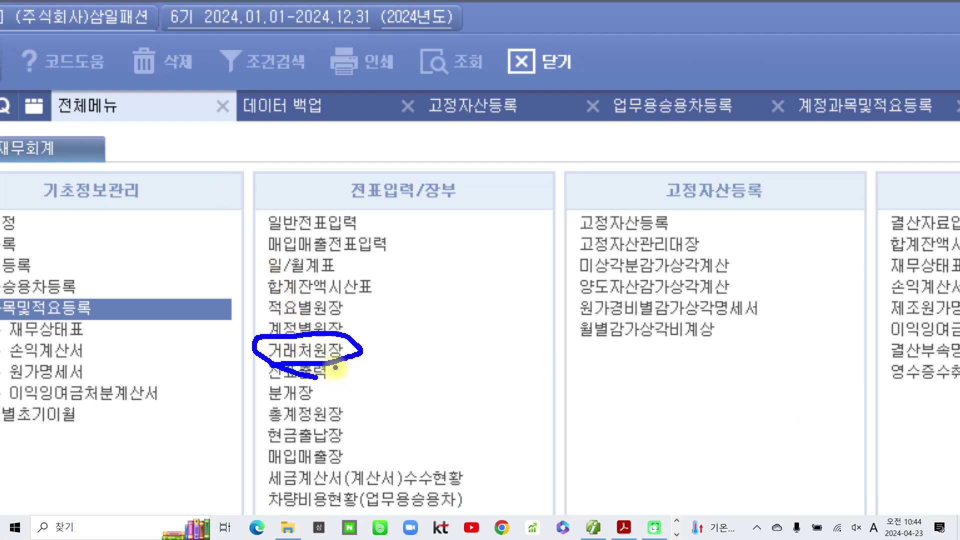
Step: Clear the pen mark, check the 수행 3 instructions in the PDF textbook, and return to the SmartA 계정과목및적요등록 screen
key("Escape")
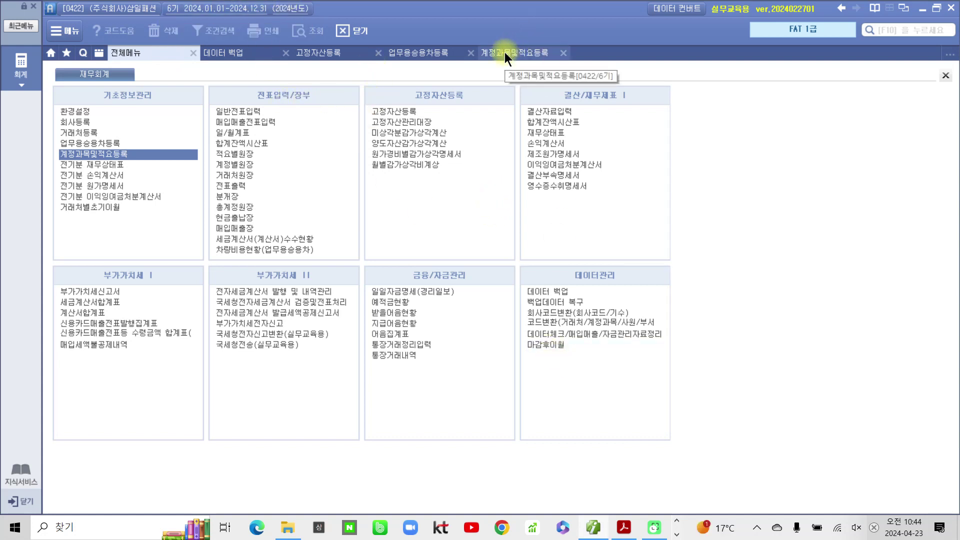
left_click(595, 527)
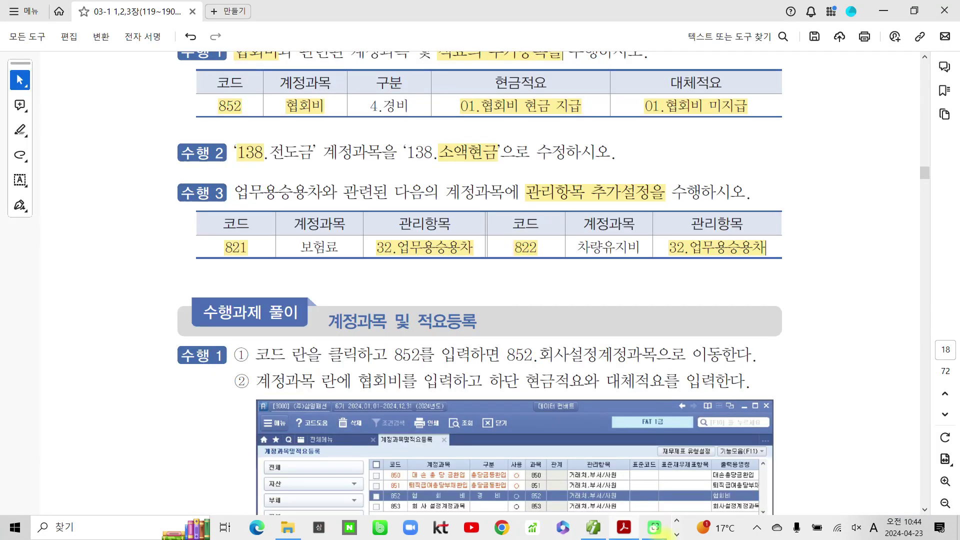
left_click(595, 527)
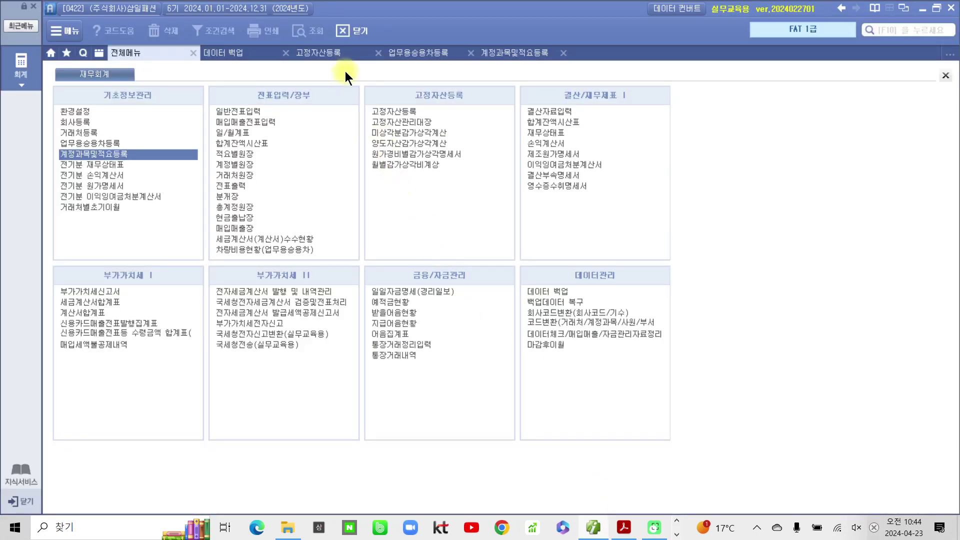
left_click(502, 52)
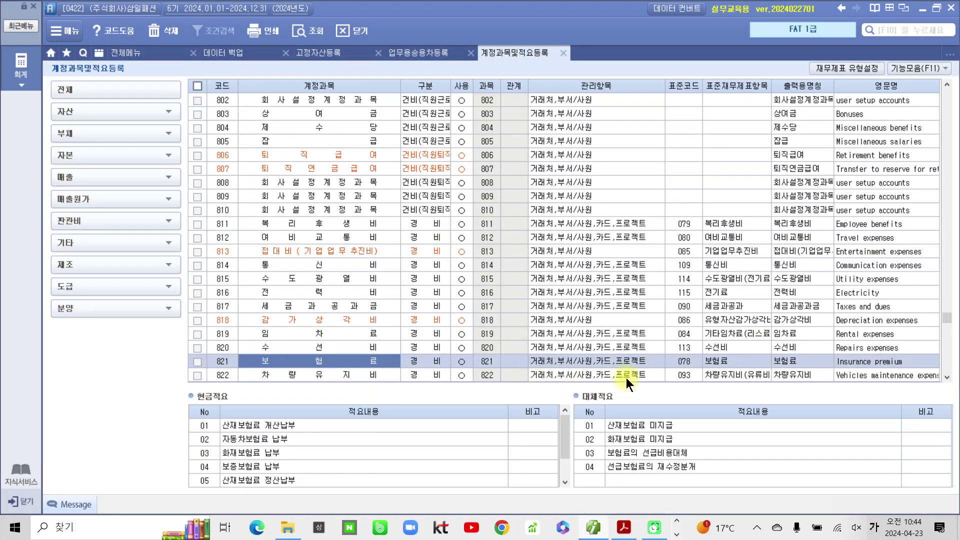
Step: Add 관리항목 32.업무용승용차 to account 821 보험료 by setting its 사용 to ○ and confirm
left_click(626, 360)
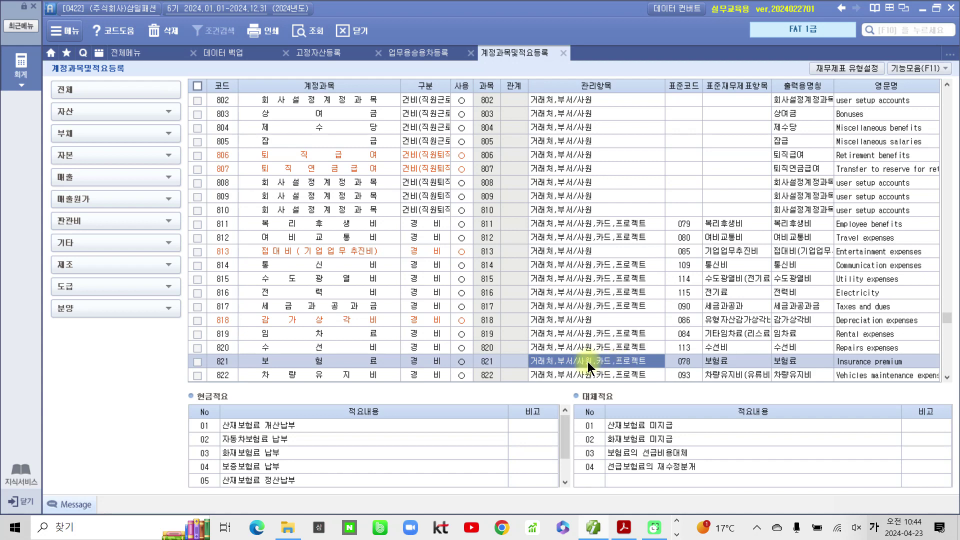
left_click(629, 361)
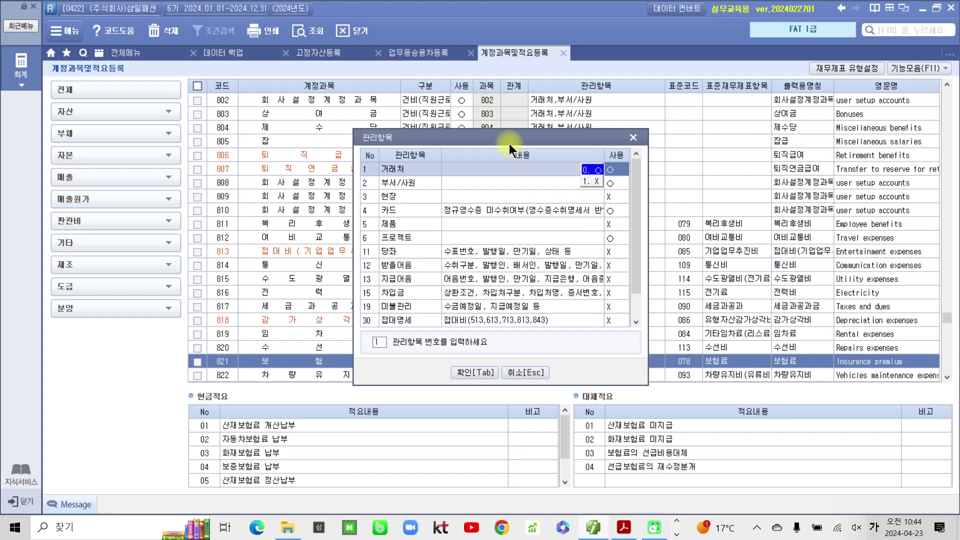
left_click_drag(508, 139, 434, 142)
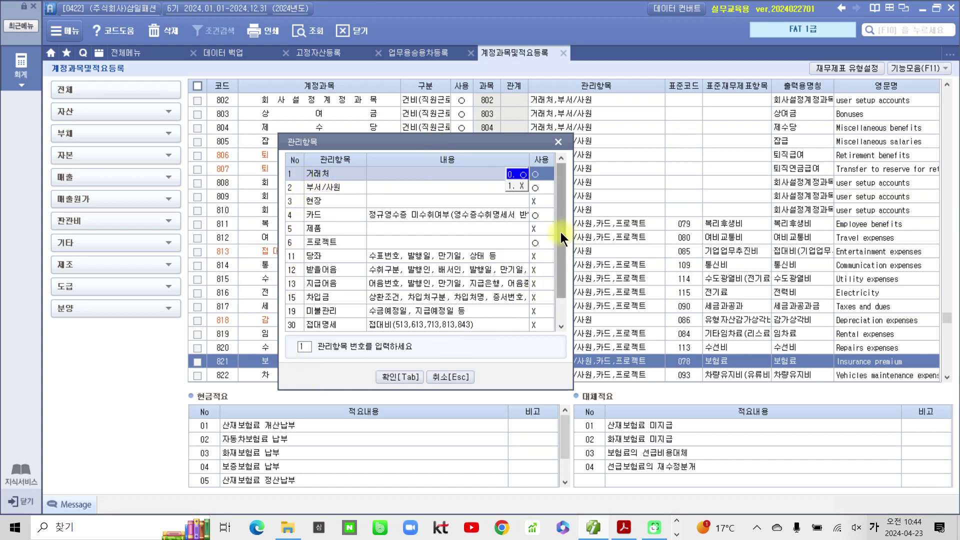
left_click_drag(559, 219, 561, 242)
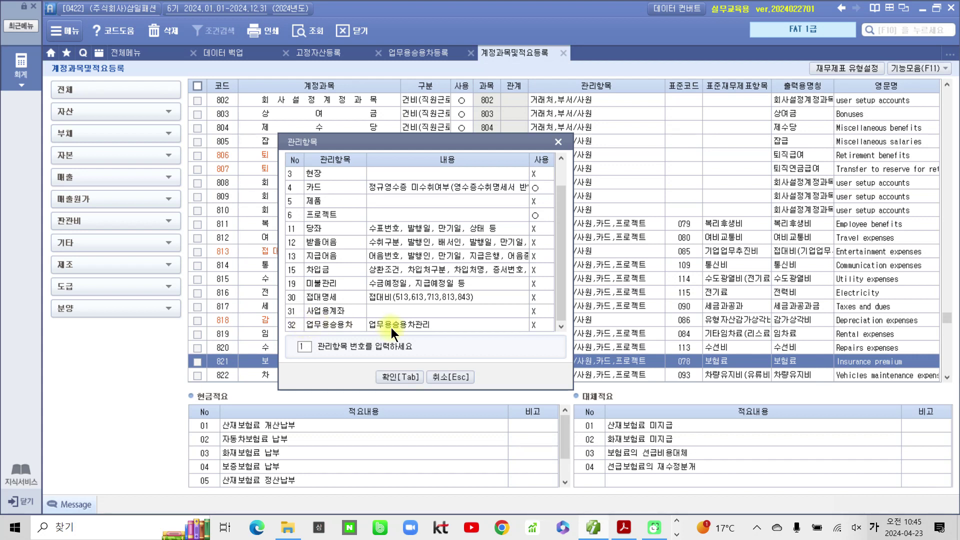
type("32")
key("Return")
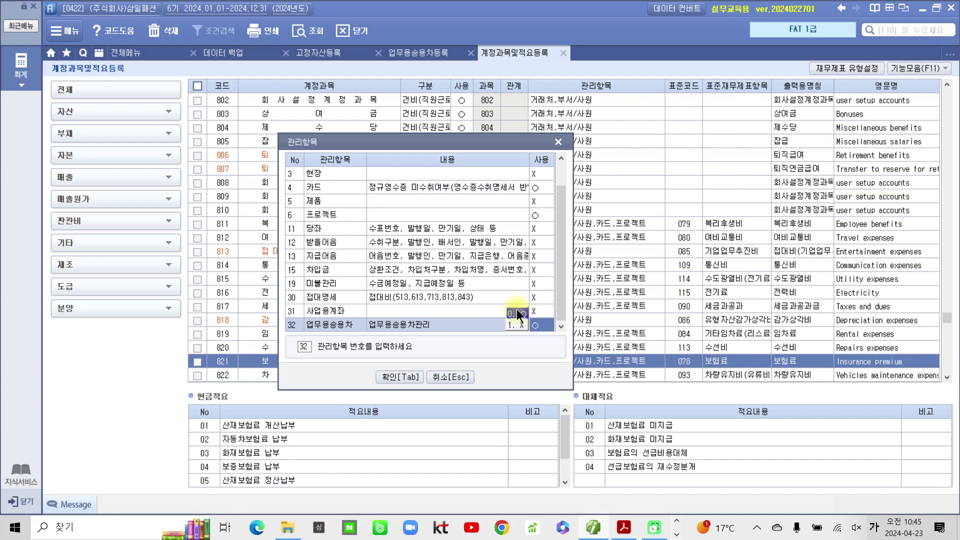
left_click(517, 311)
left_click(403, 378)
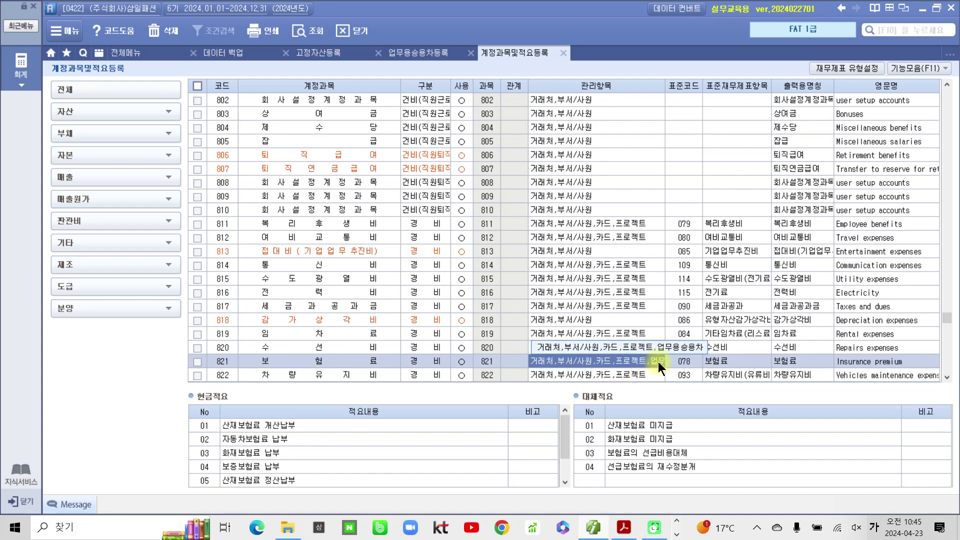
Step: Set 관리항목 32.업무용승용차 to 사용 ○ for account 822 차량유지비 and confirm
left_click(641, 374)
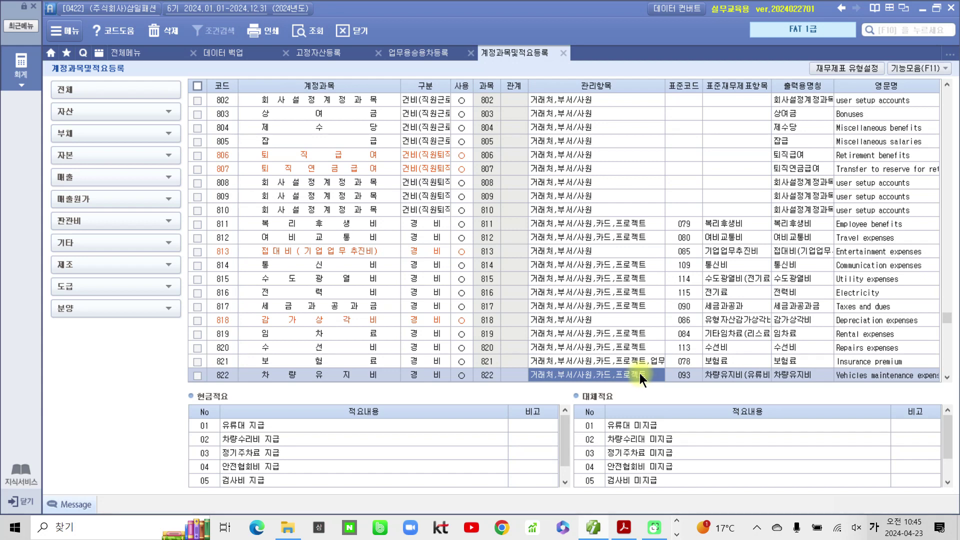
double_click(653, 375)
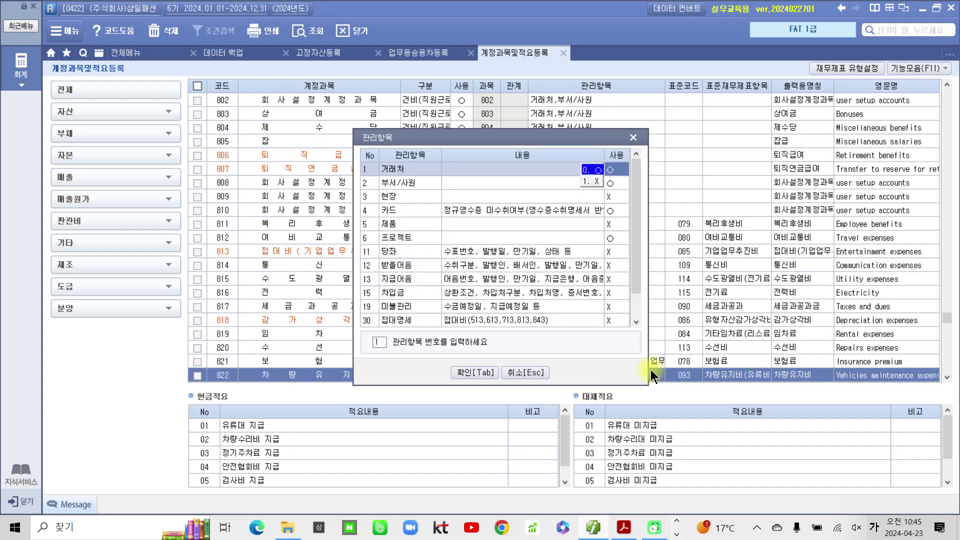
left_click(633, 281)
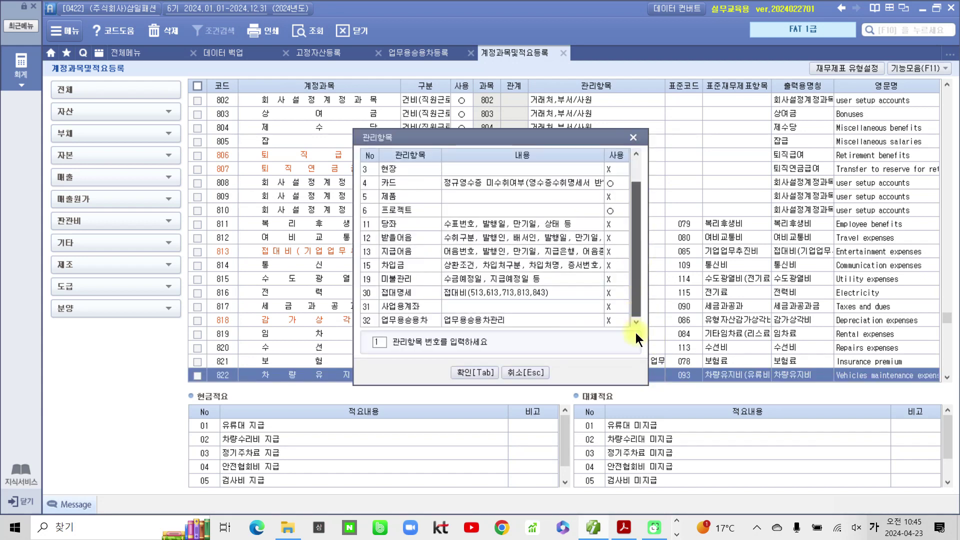
left_click(400, 321)
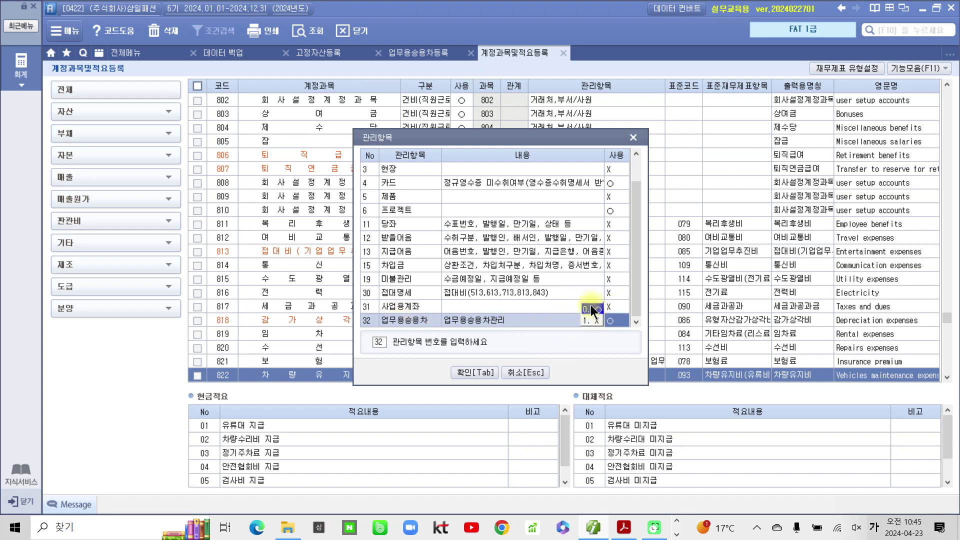
left_click(481, 373)
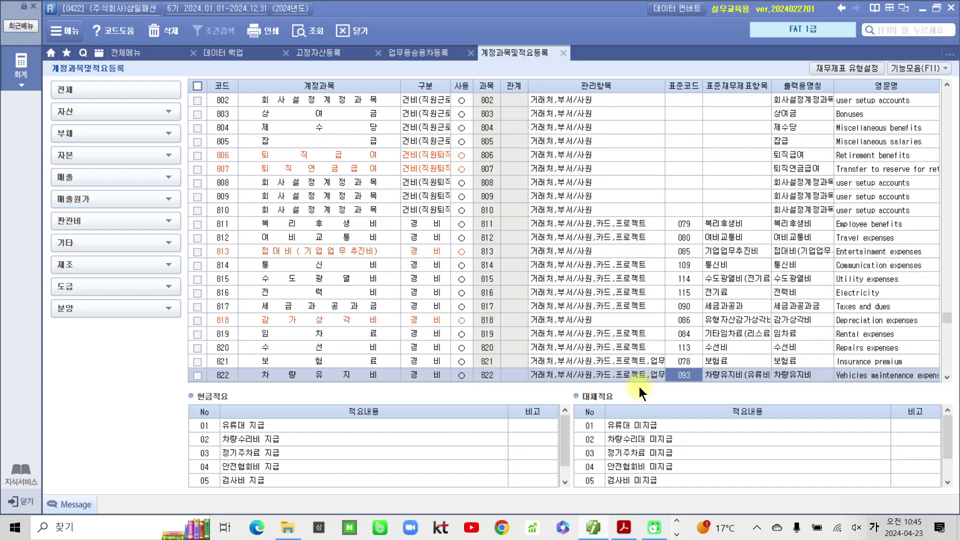
Step: Box the end of the 관리항목 entries of 821 and 822 on screen, clear the mark, and review both cells
left_click_drag(649, 350, 670, 385)
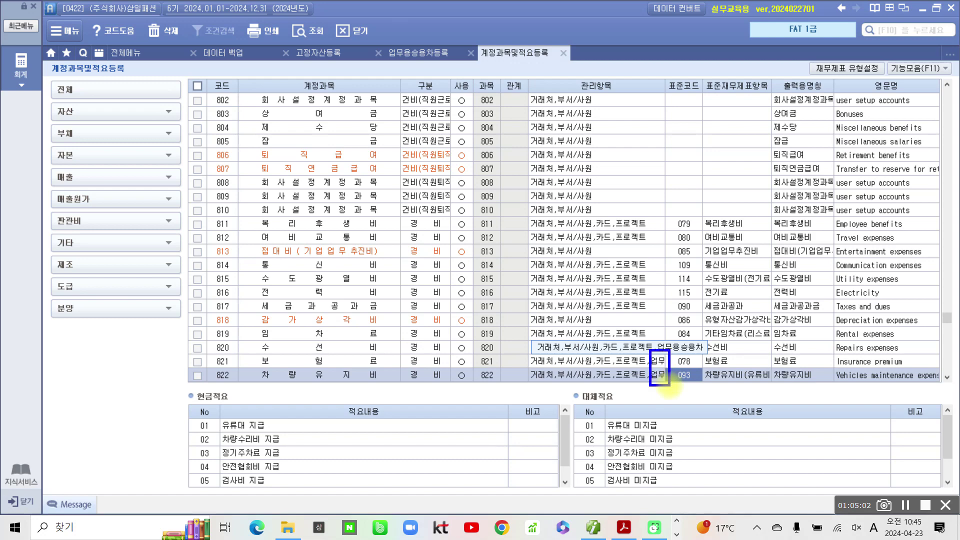
key("Escape")
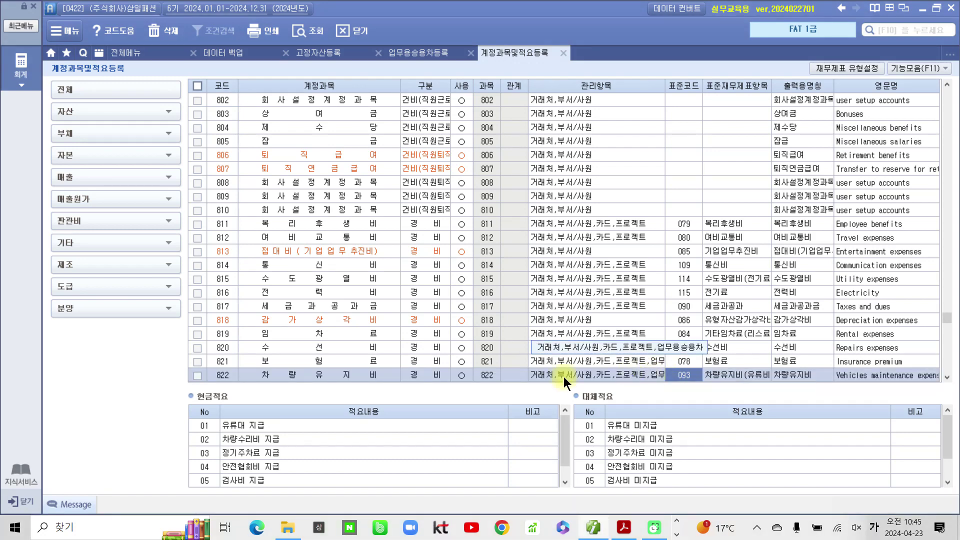
left_click(549, 365)
left_click(547, 372)
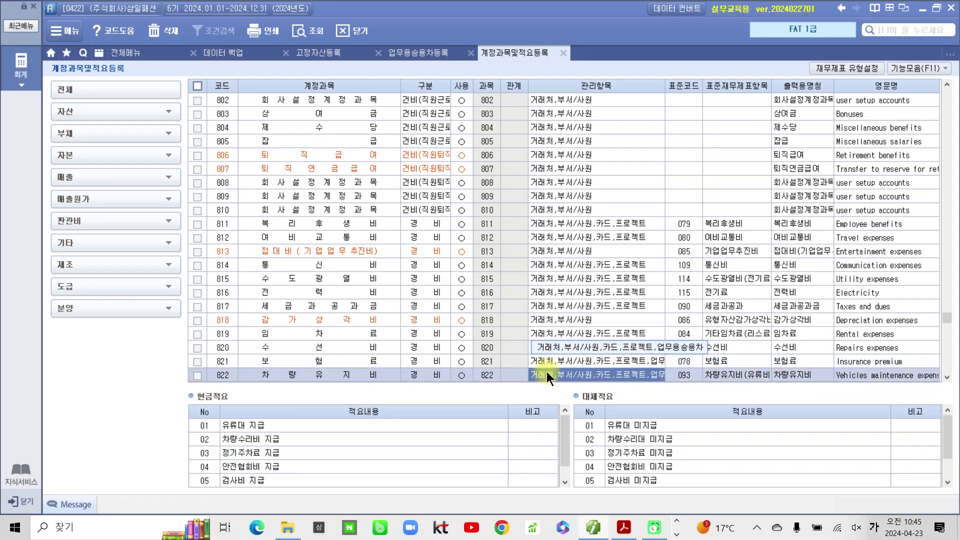